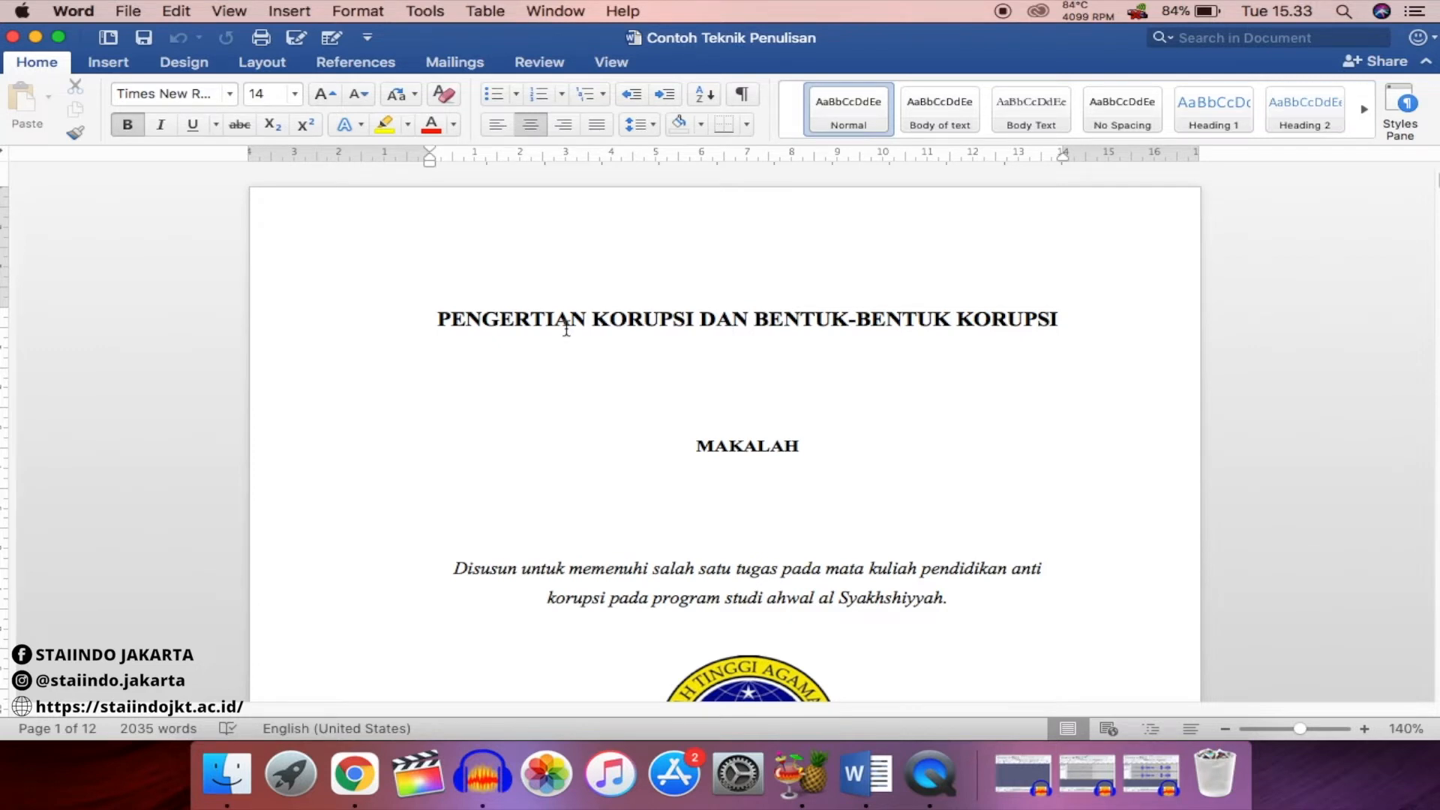
Insert page numbers at the bottom of the page (Footer) with Center alignment, including the number on the first page
scroll(586, 345, down, 5)
scroll(585, 345, down, 12)
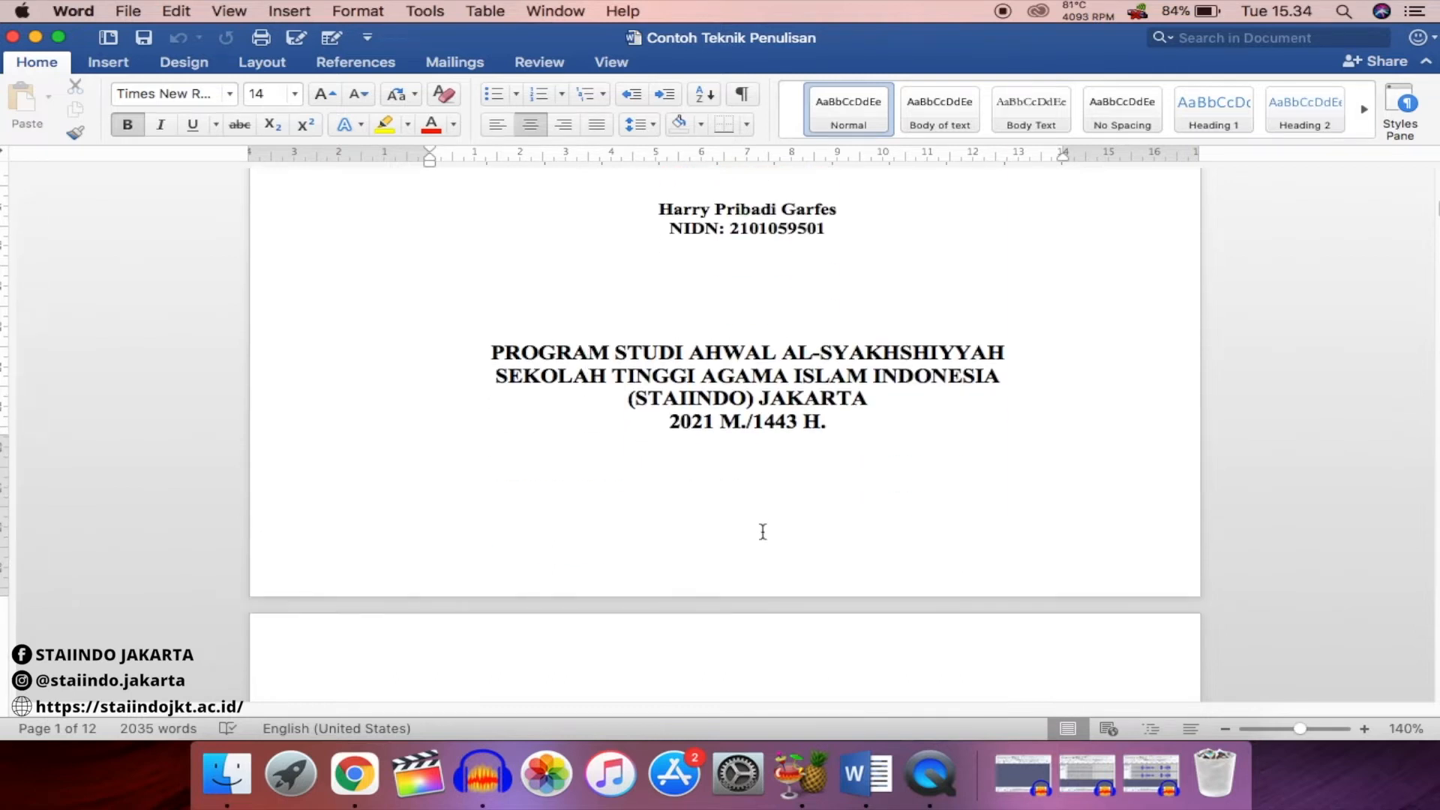
scroll(763, 531, down, 9)
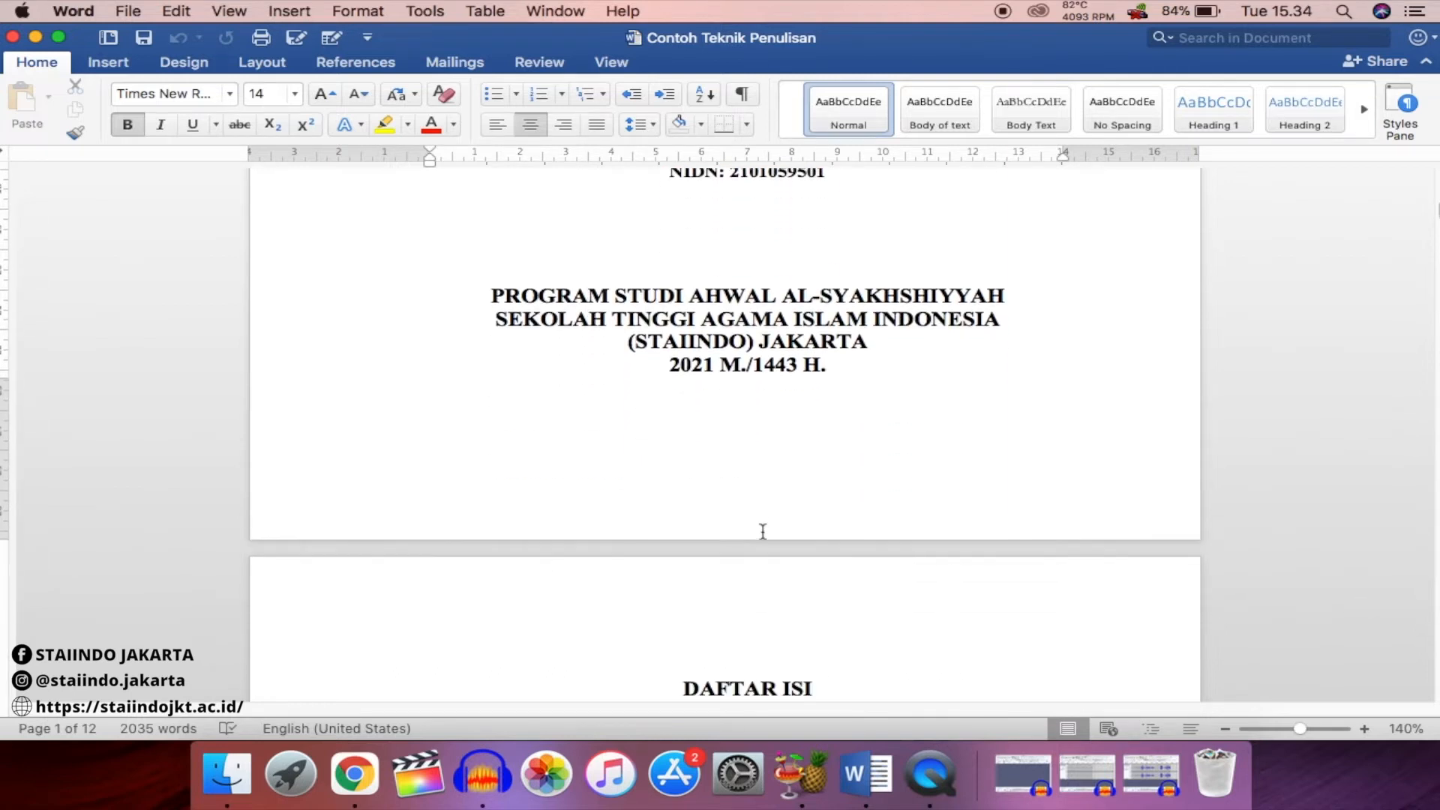
scroll(763, 532, down, 10)
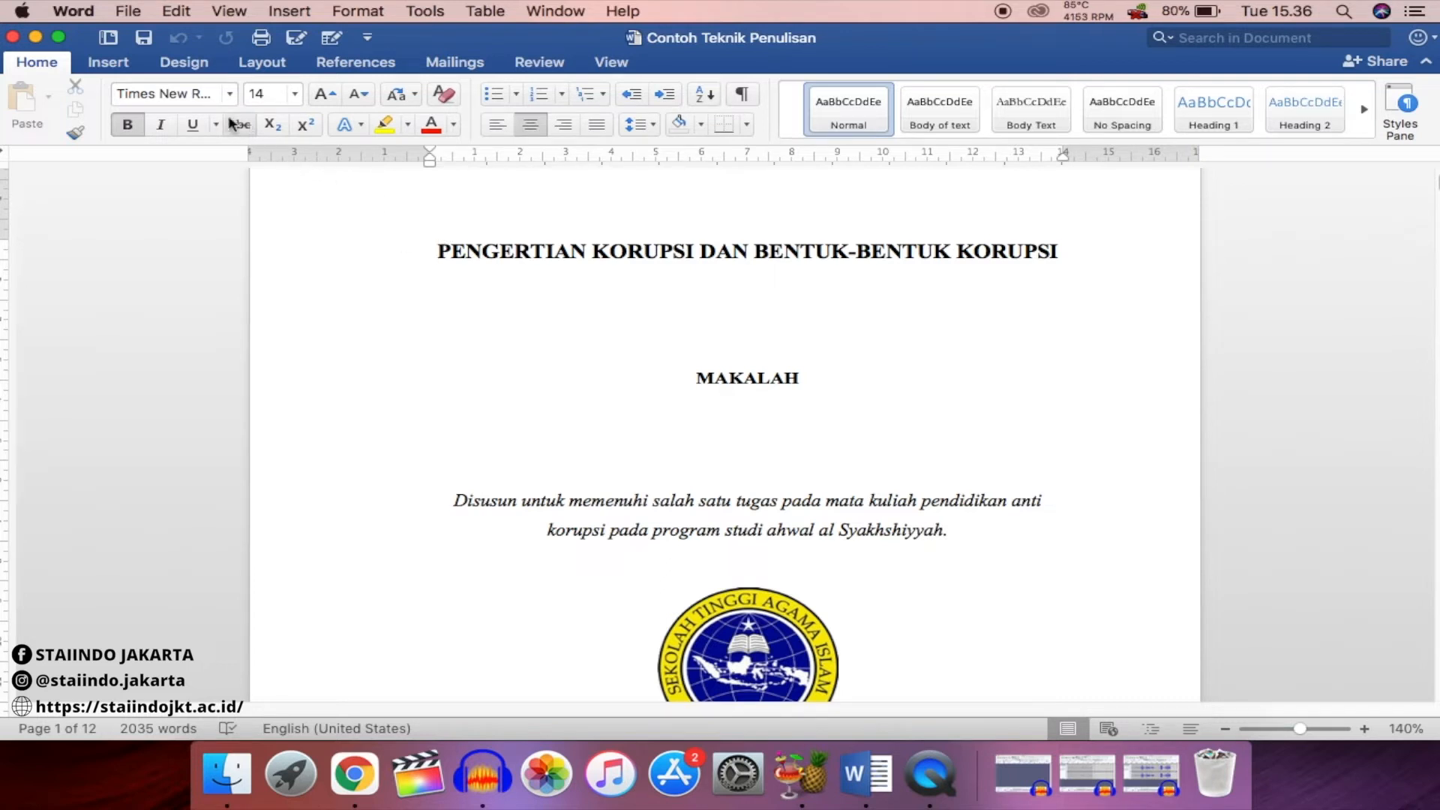
click(111, 61)
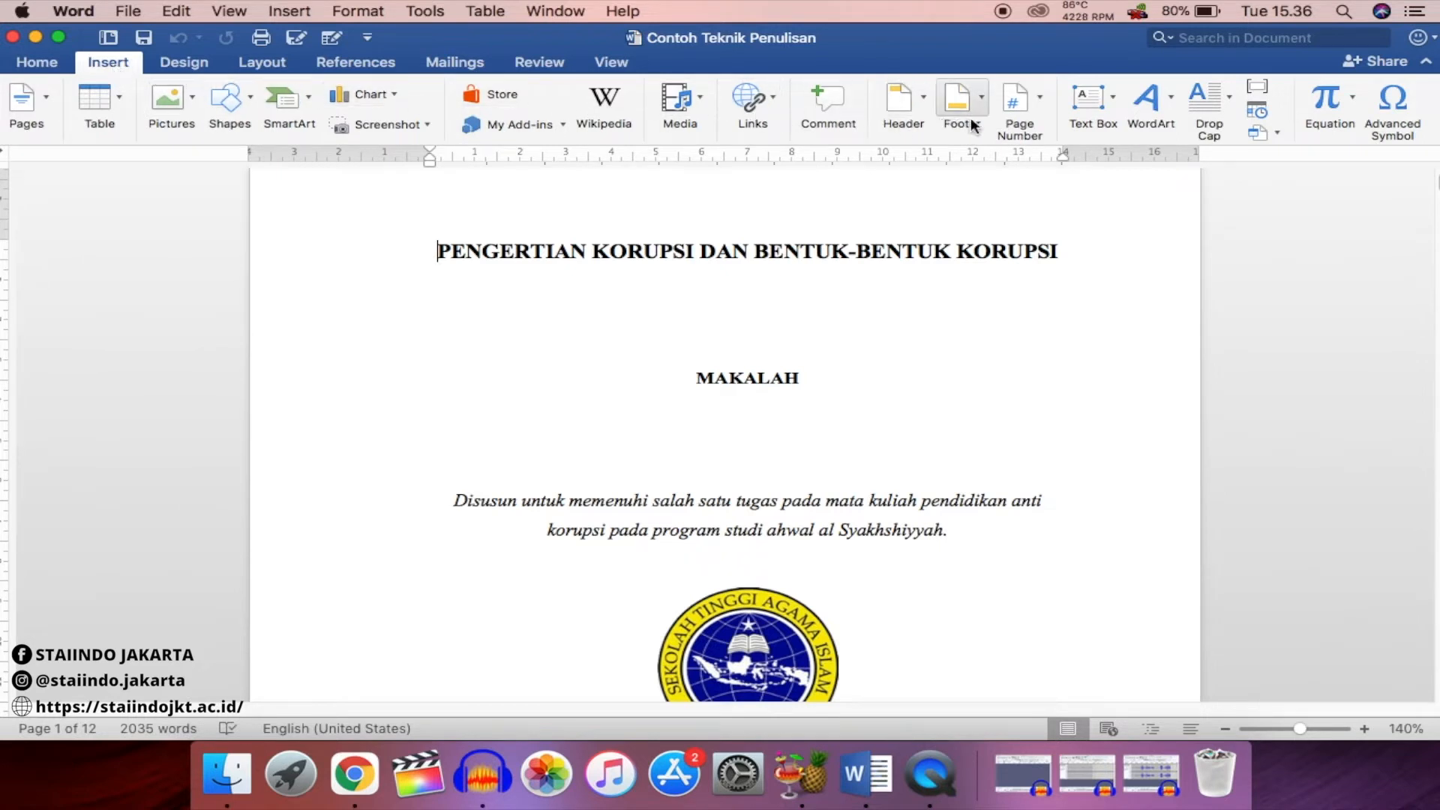
click(1023, 126)
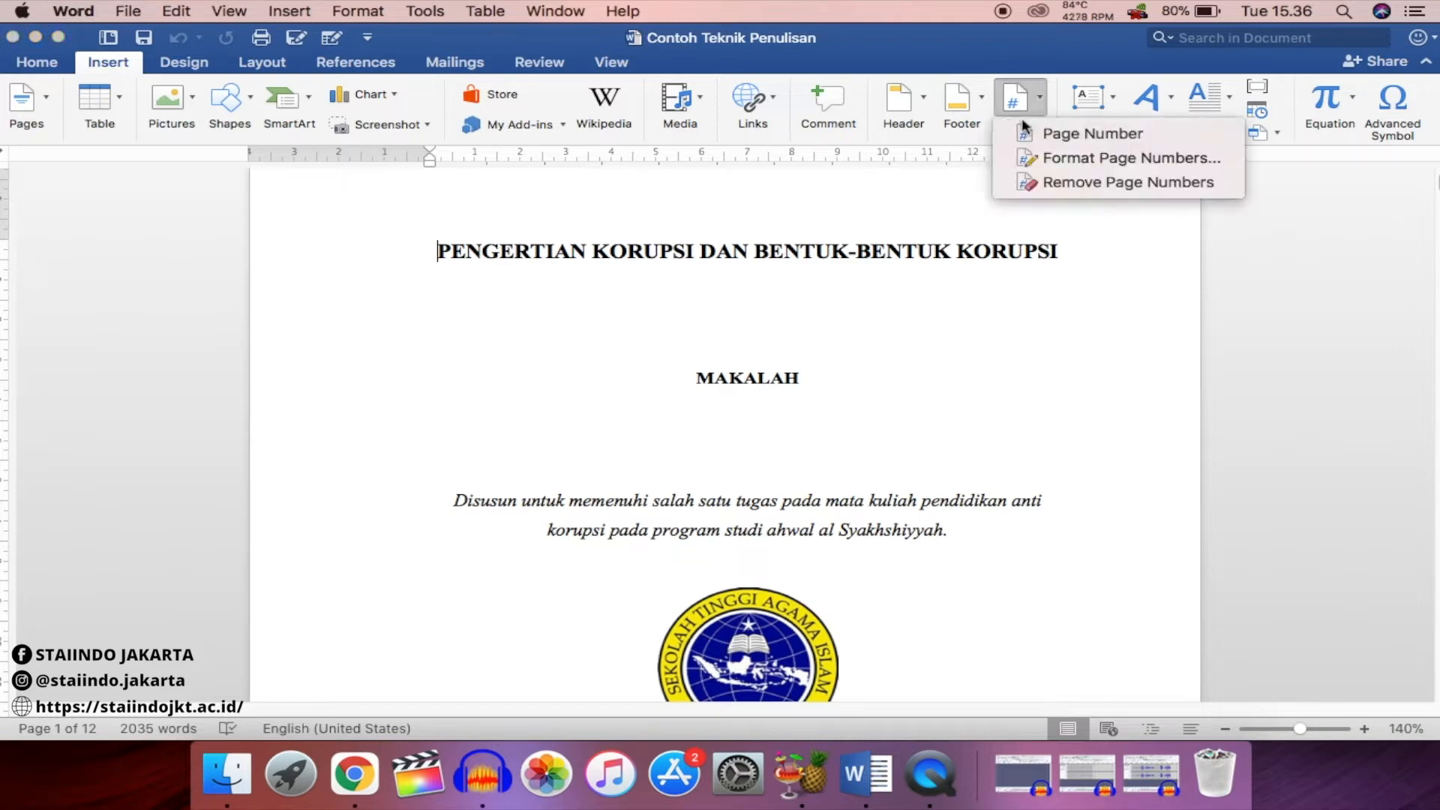
click(1057, 138)
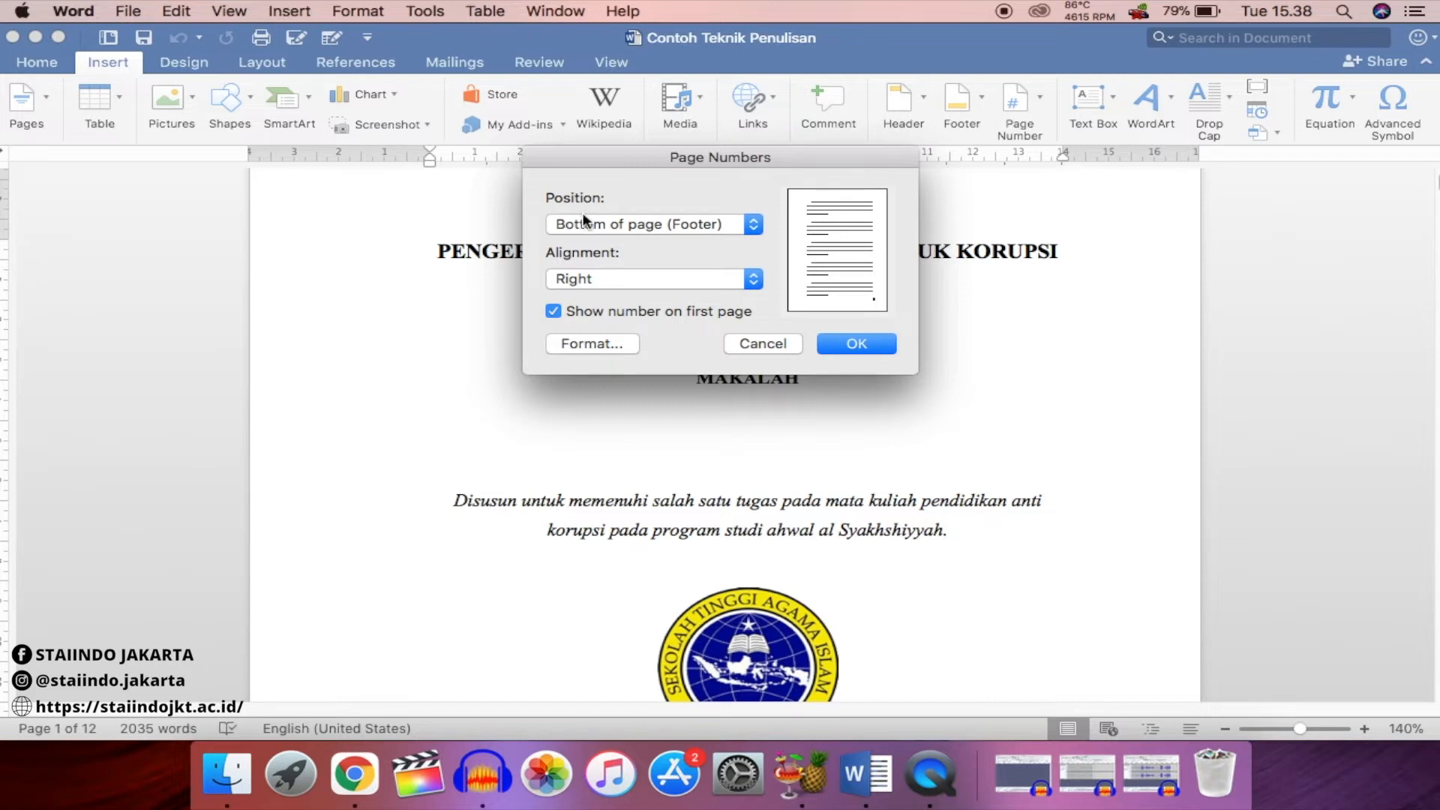
click(597, 281)
click(596, 262)
click(852, 345)
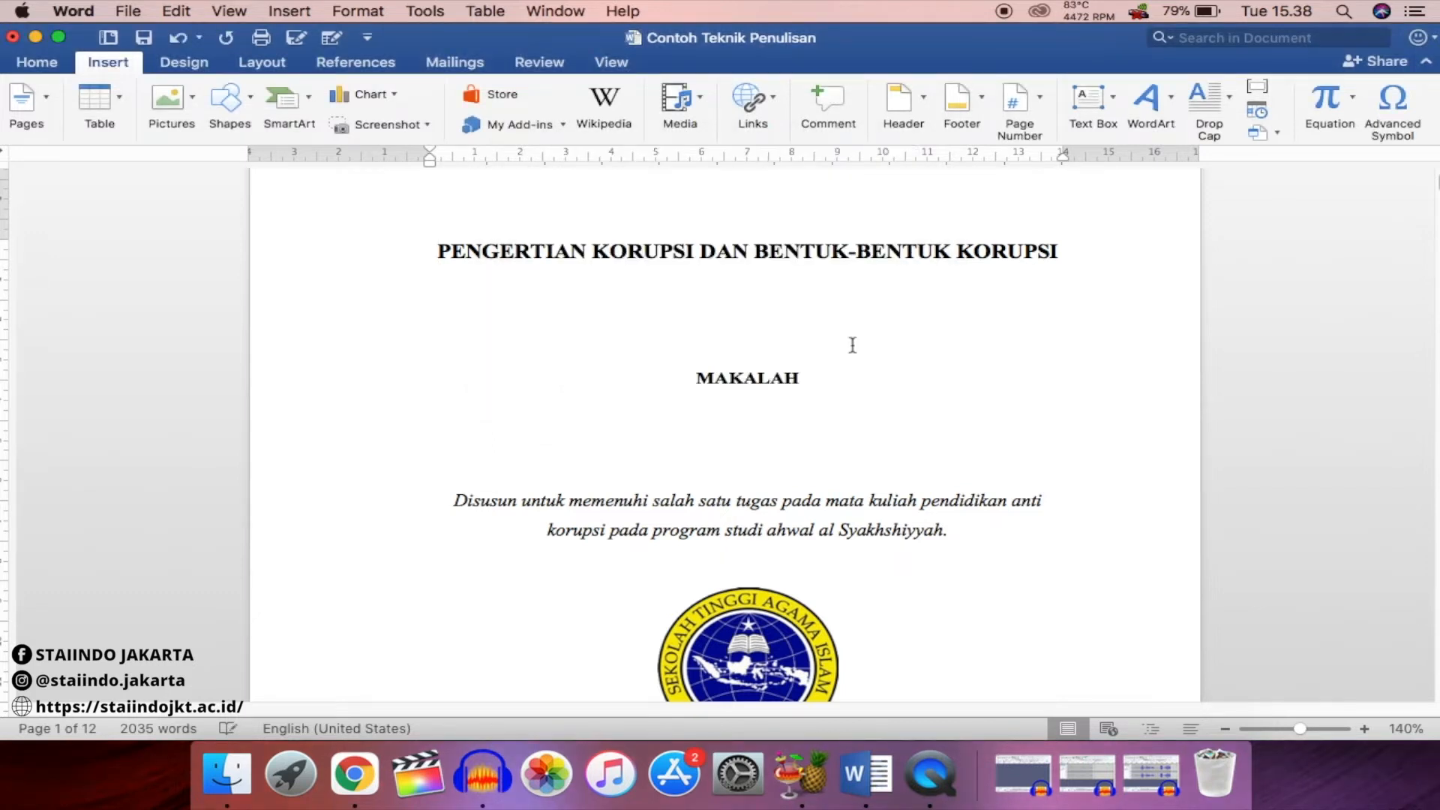
Examine the footer page numbers on the cover page and the DAFTAR ISI page
scroll(818, 358, down, 5)
scroll(818, 359, down, 10)
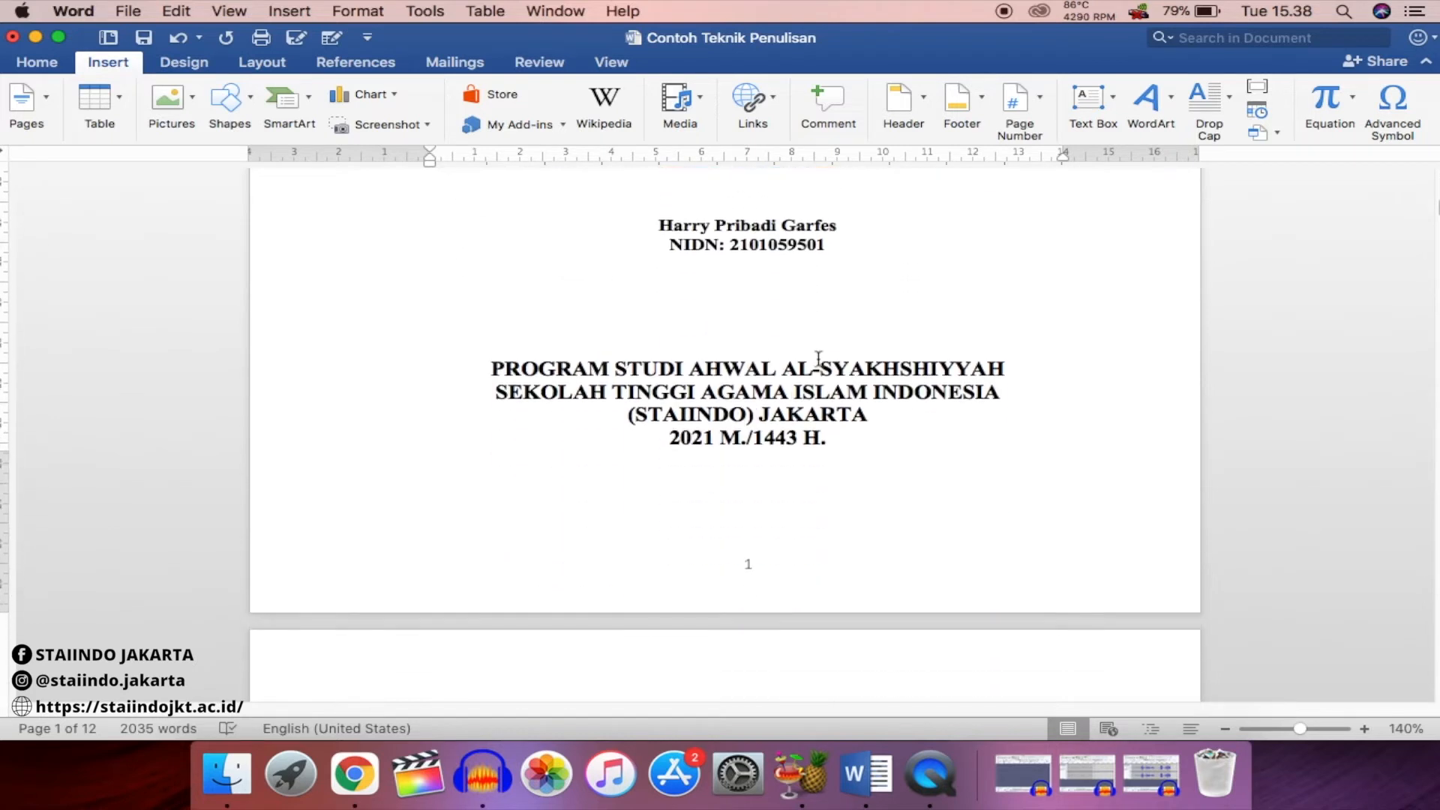
scroll(818, 358, down, 1)
scroll(818, 358, down, 3)
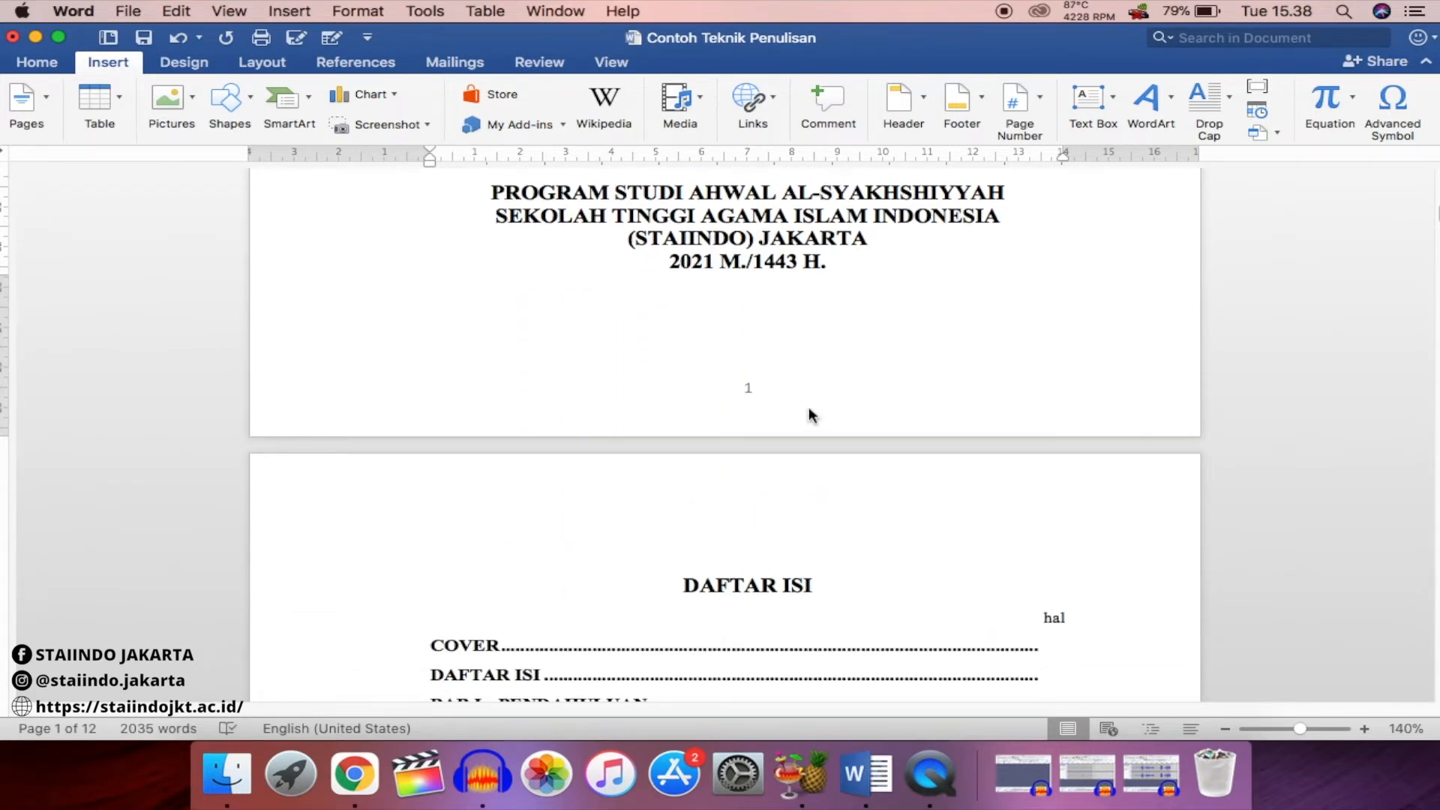
scroll(750, 396, down, 11)
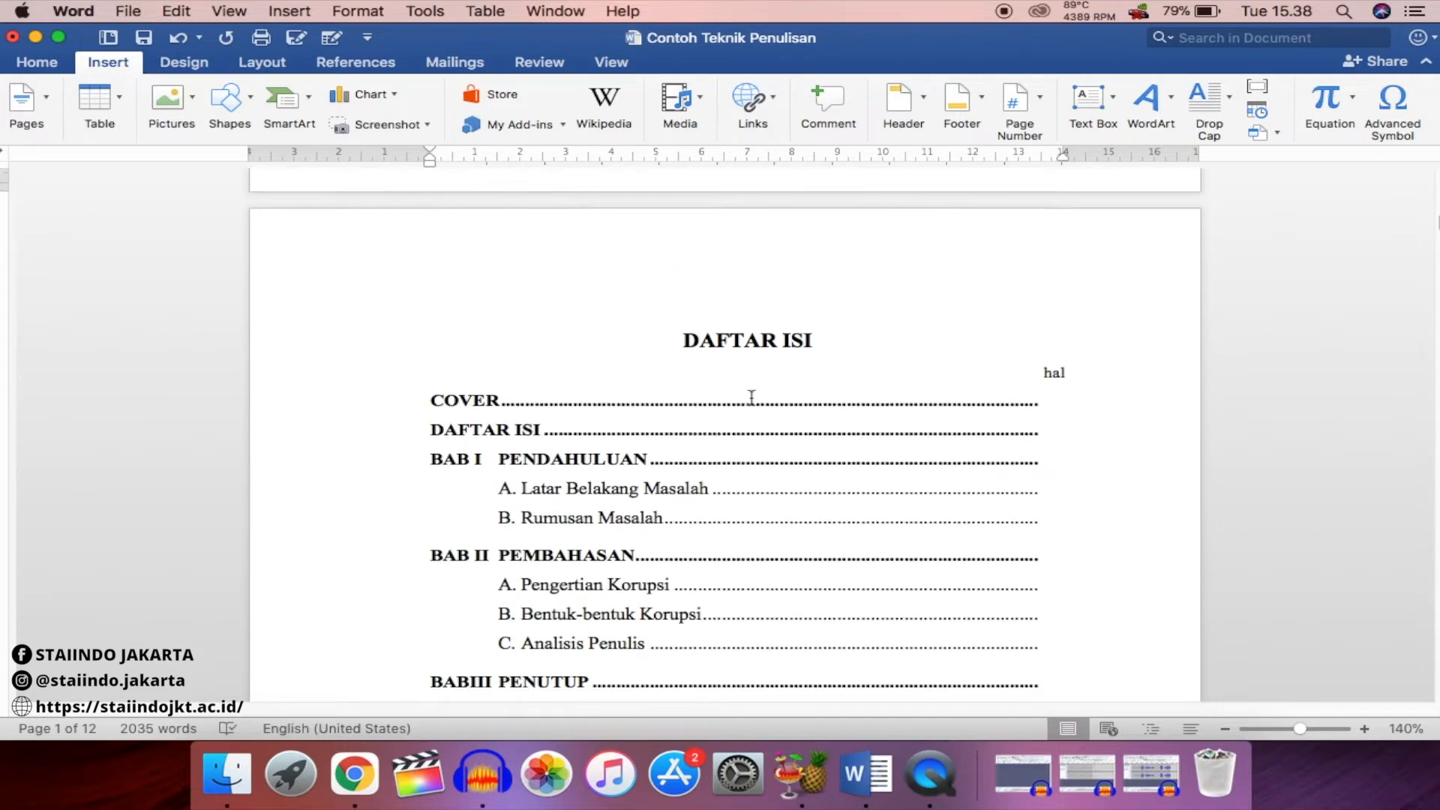
scroll(752, 398, down, 15)
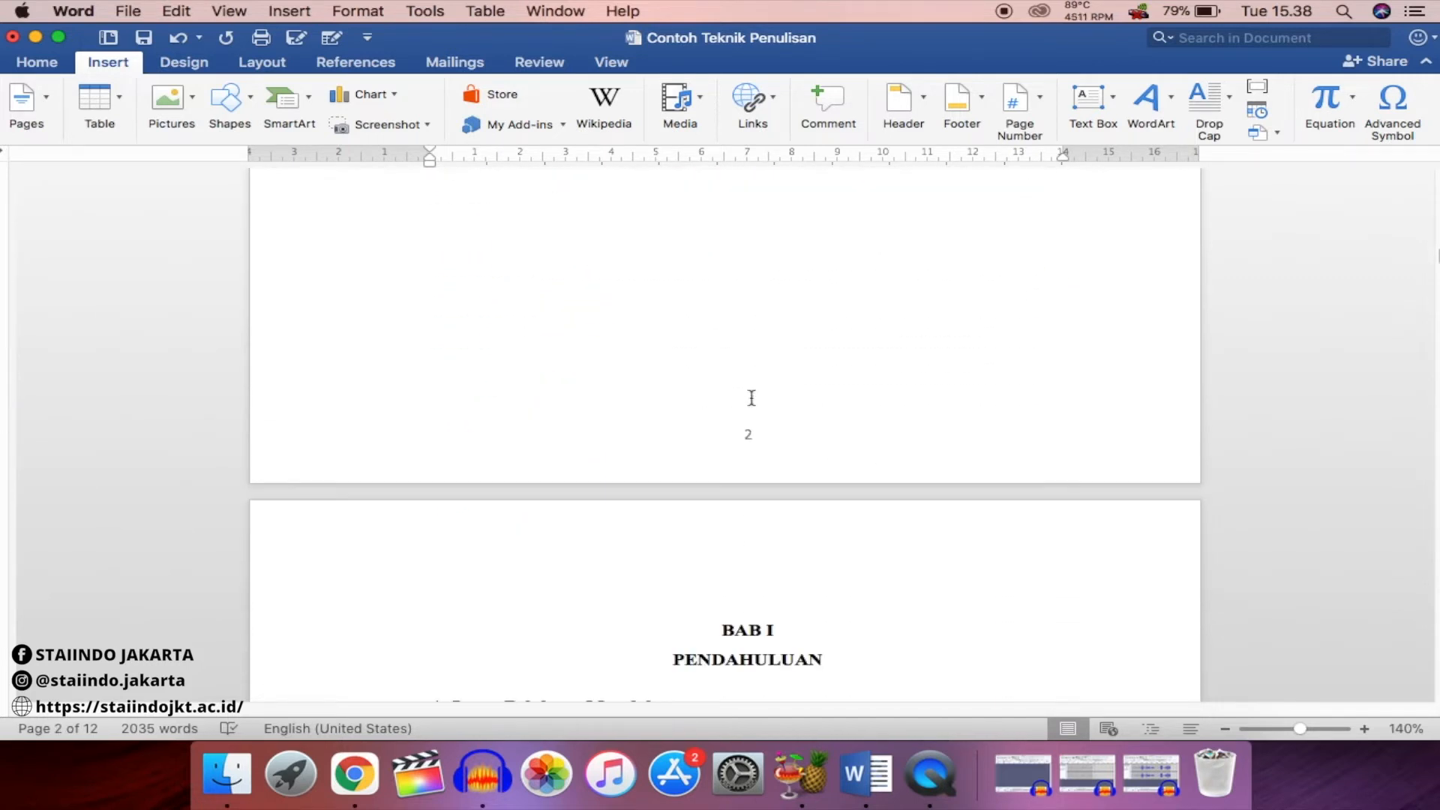
scroll(751, 397, up, 15)
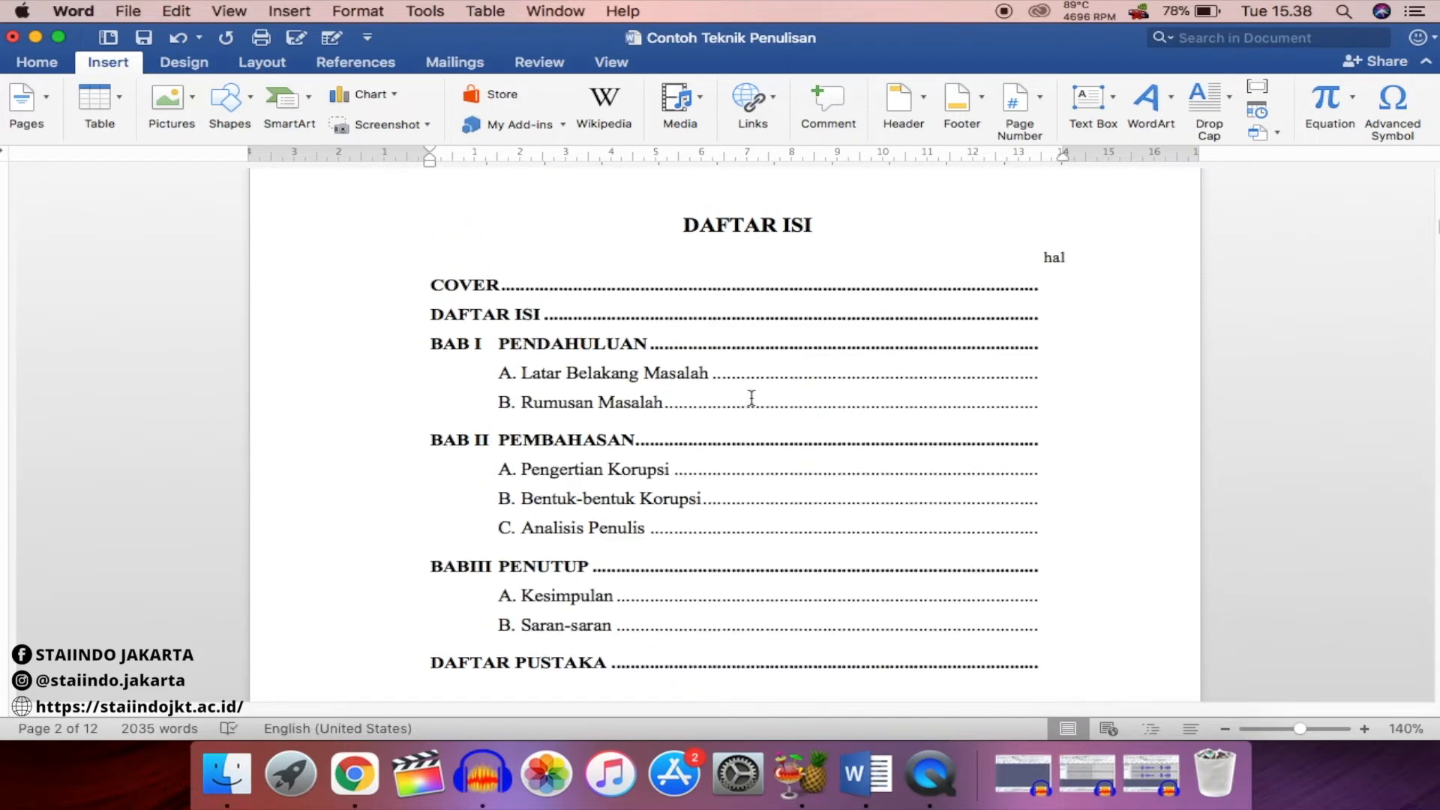
scroll(751, 398, up, 5)
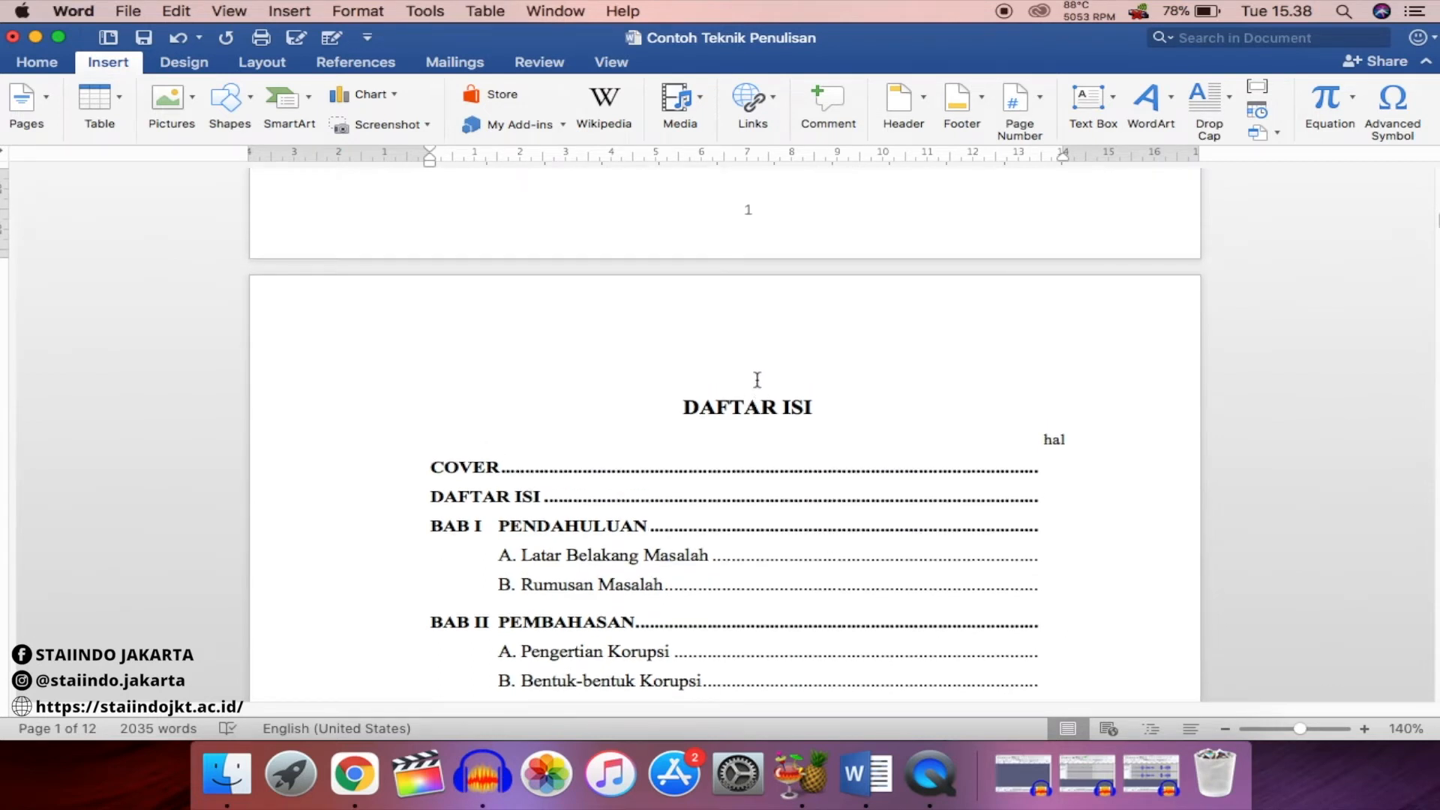
scroll(755, 395, down, 1)
scroll(757, 383, up, 4)
scroll(758, 380, up, 3)
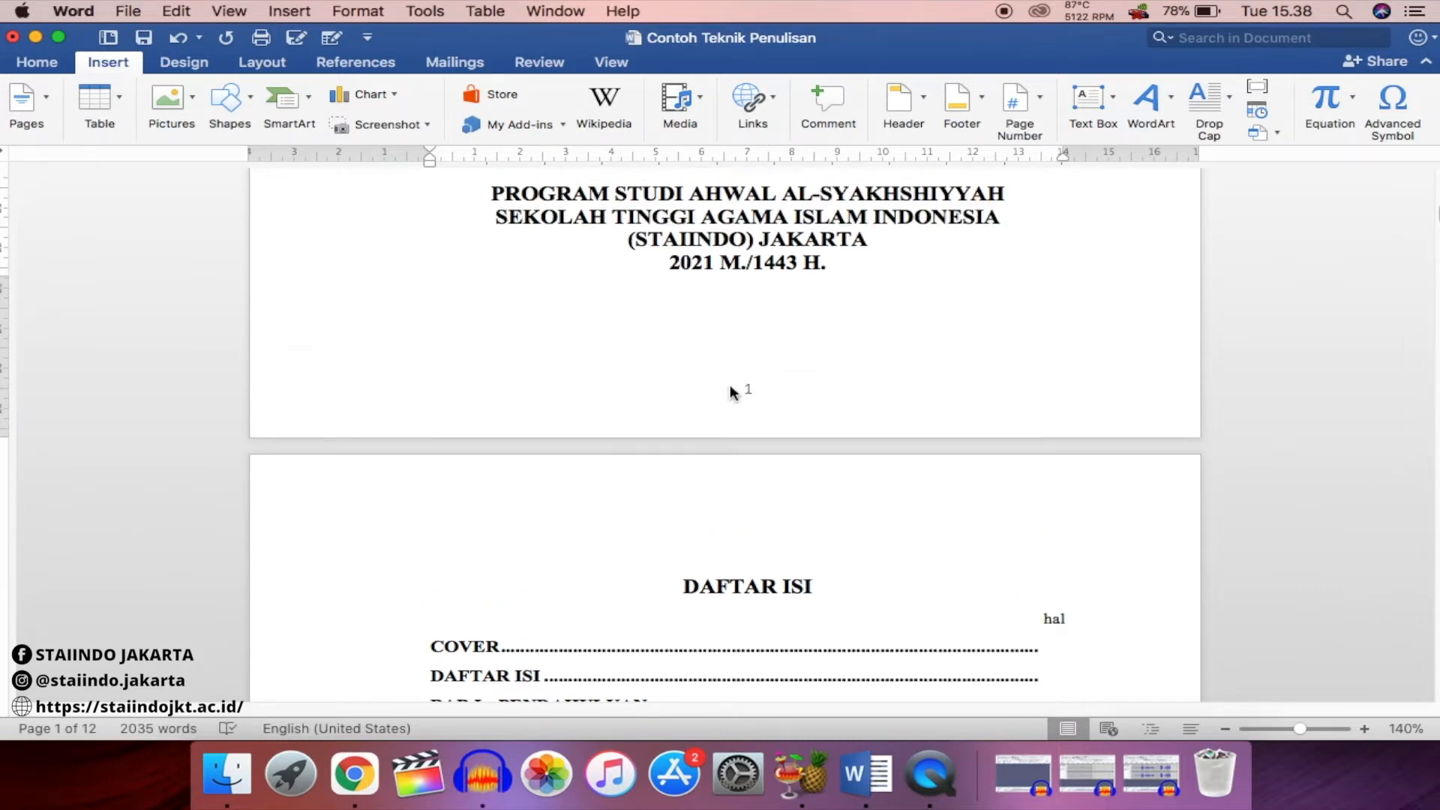
scroll(733, 440, up, 1)
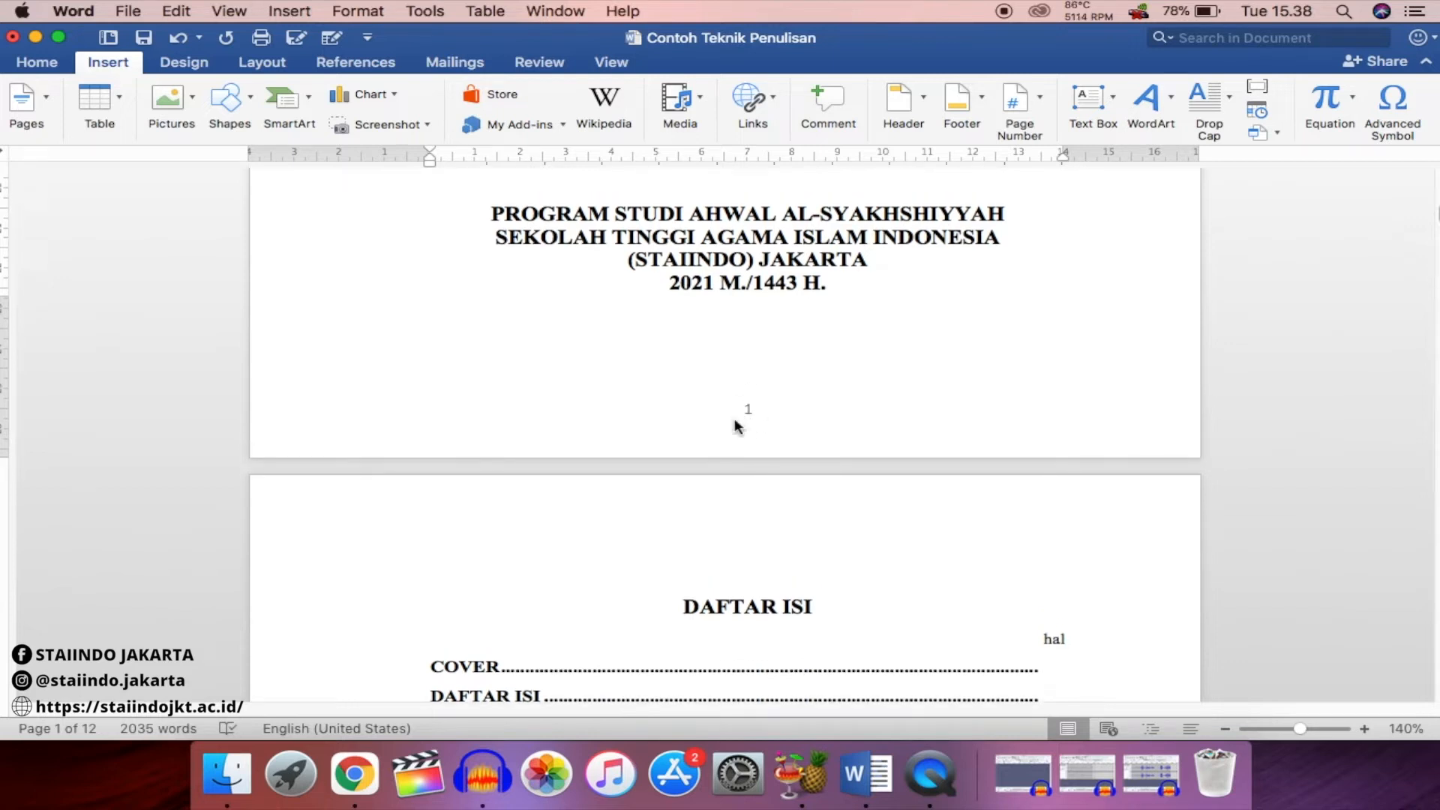
scroll(733, 457, up, 5)
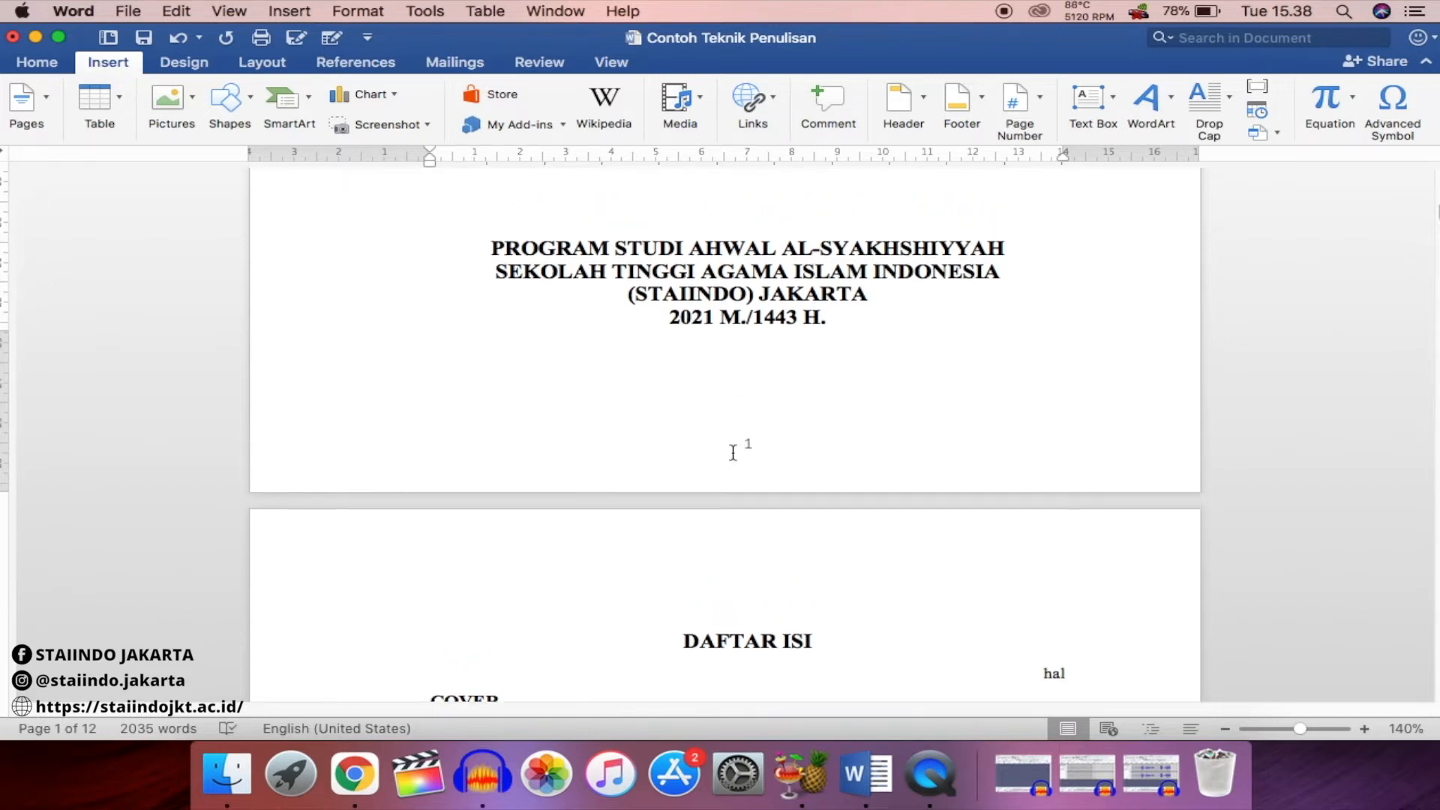
scroll(733, 452, down, 20)
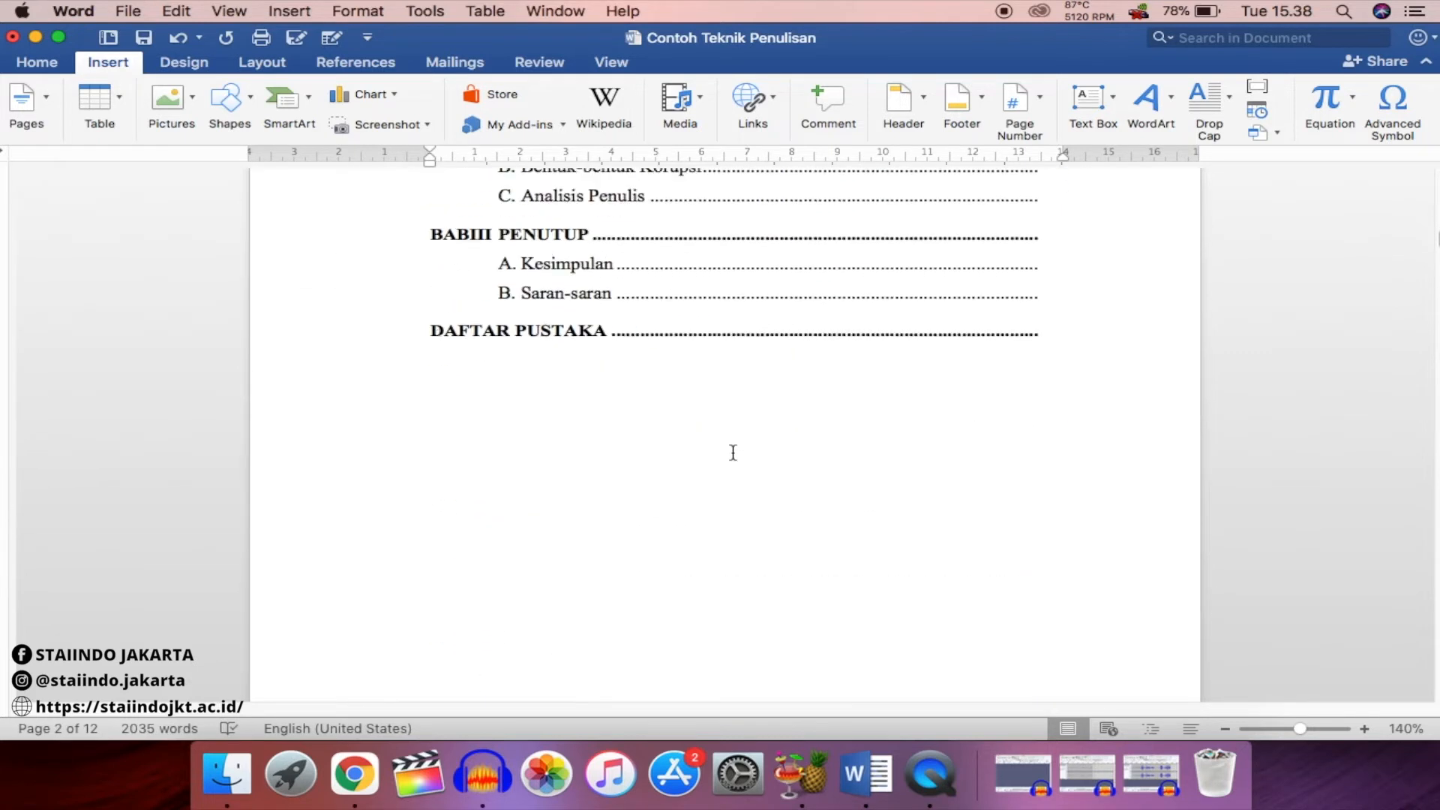
scroll(732, 452, down, 1)
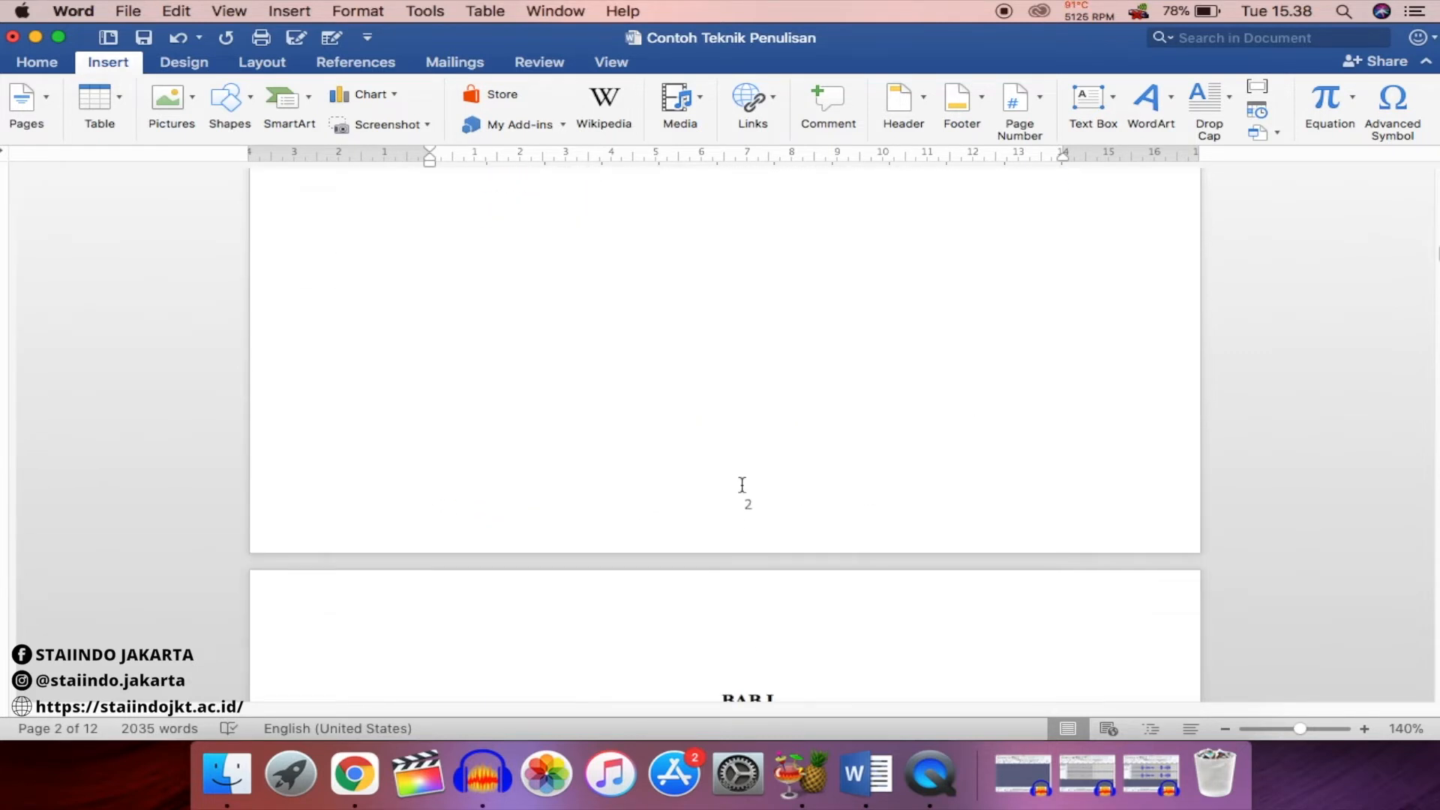
scroll(742, 483, down, 3)
scroll(742, 483, up, 8)
scroll(739, 480, up, 10)
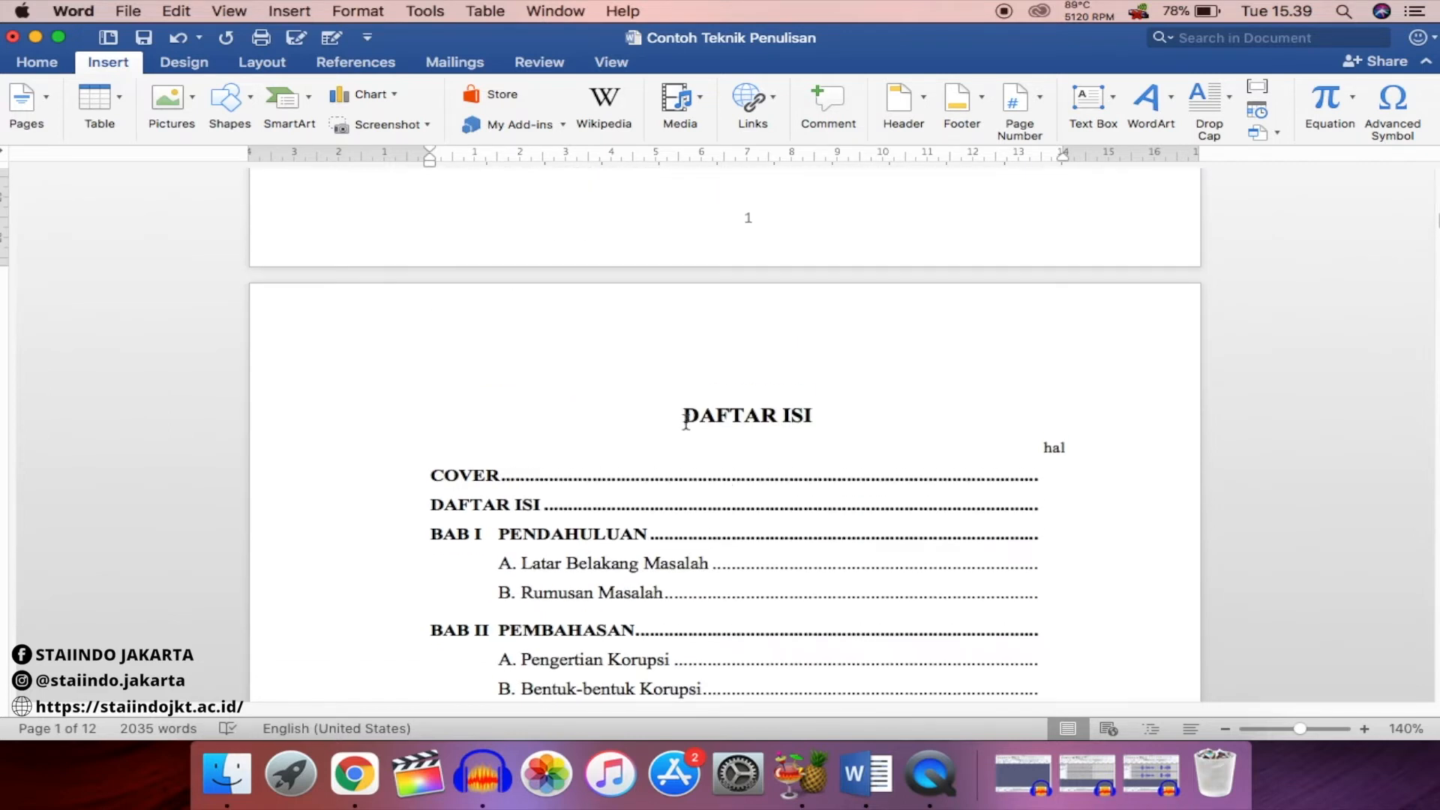
Insert a Continuous section break directly before the DAFTAR ISI heading
click(684, 418)
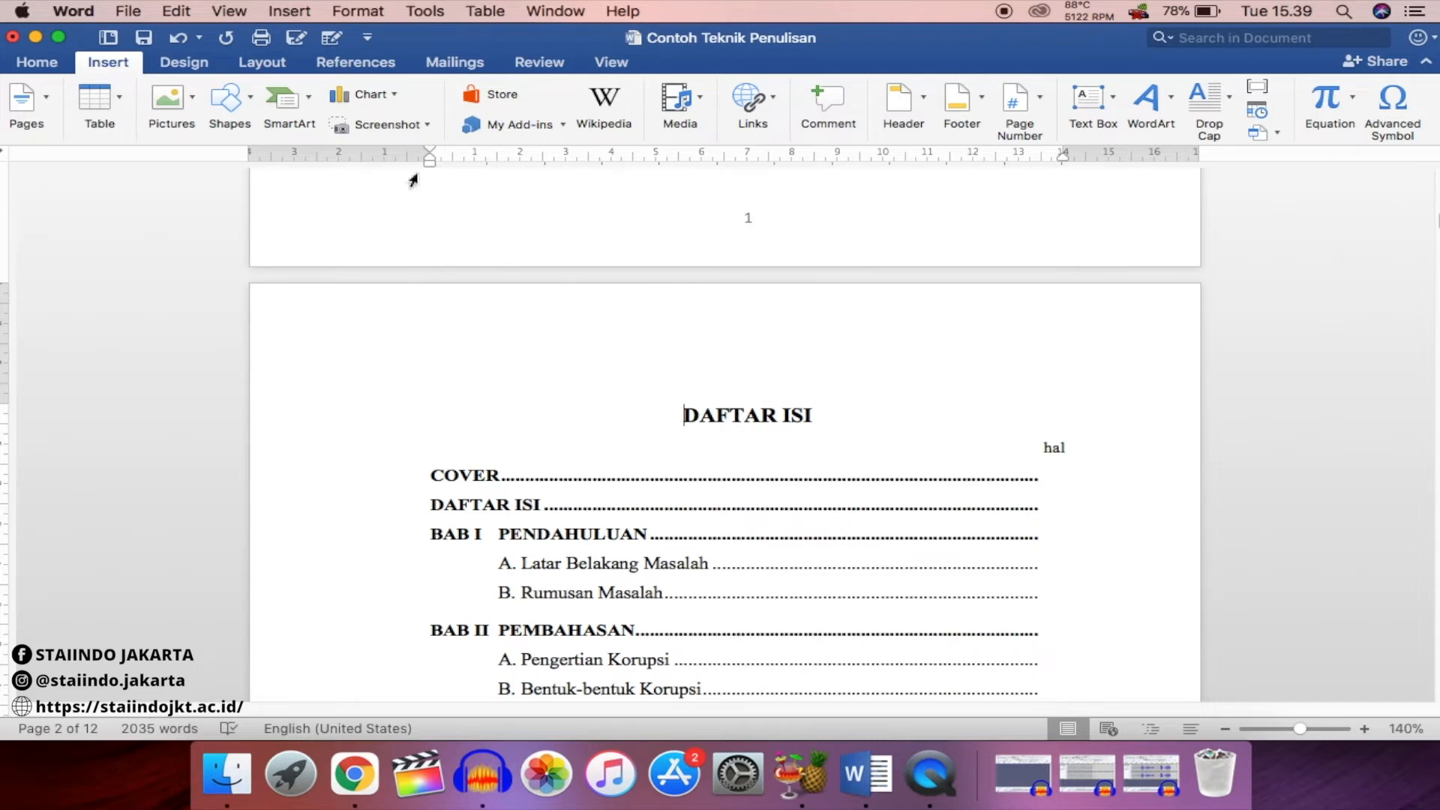
click(274, 67)
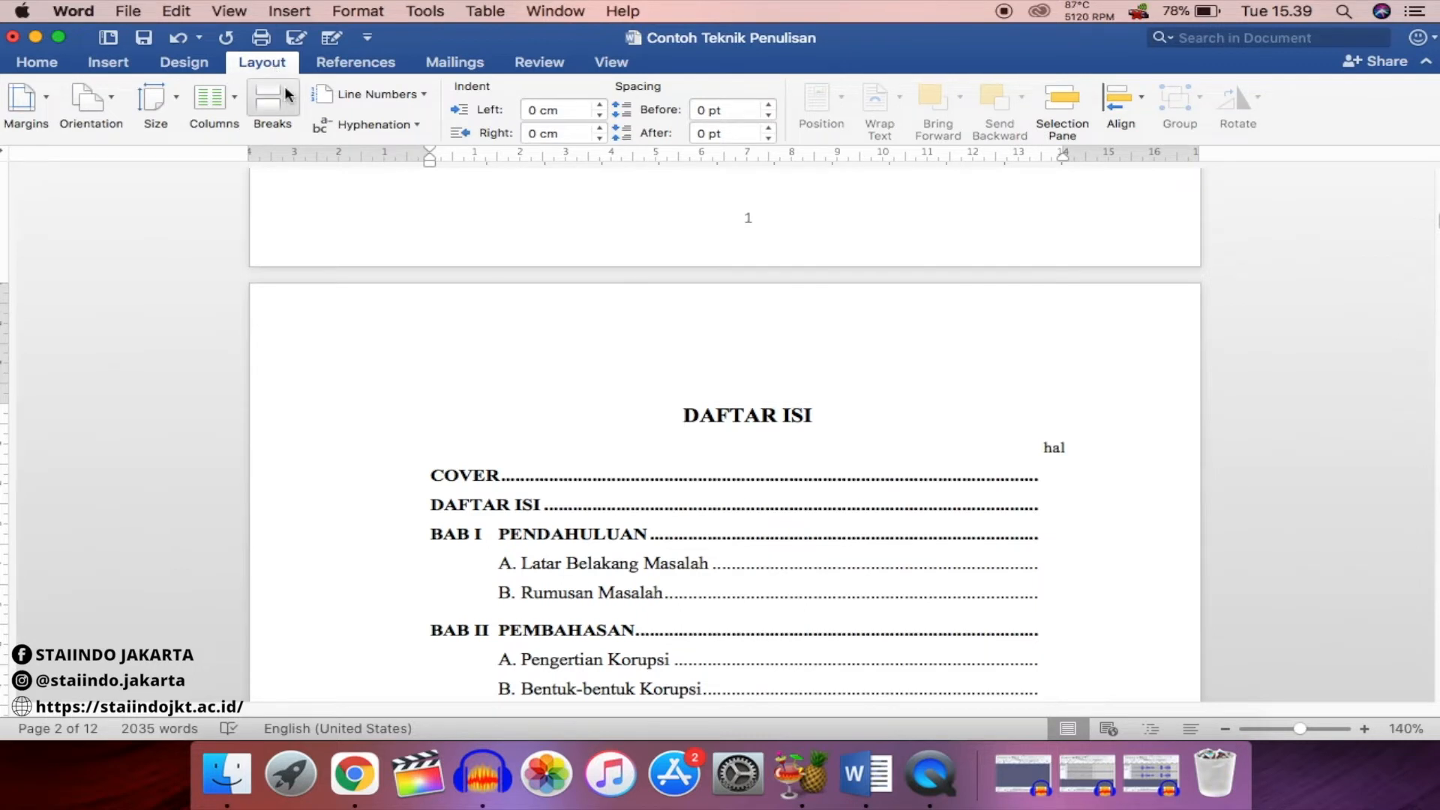
click(291, 94)
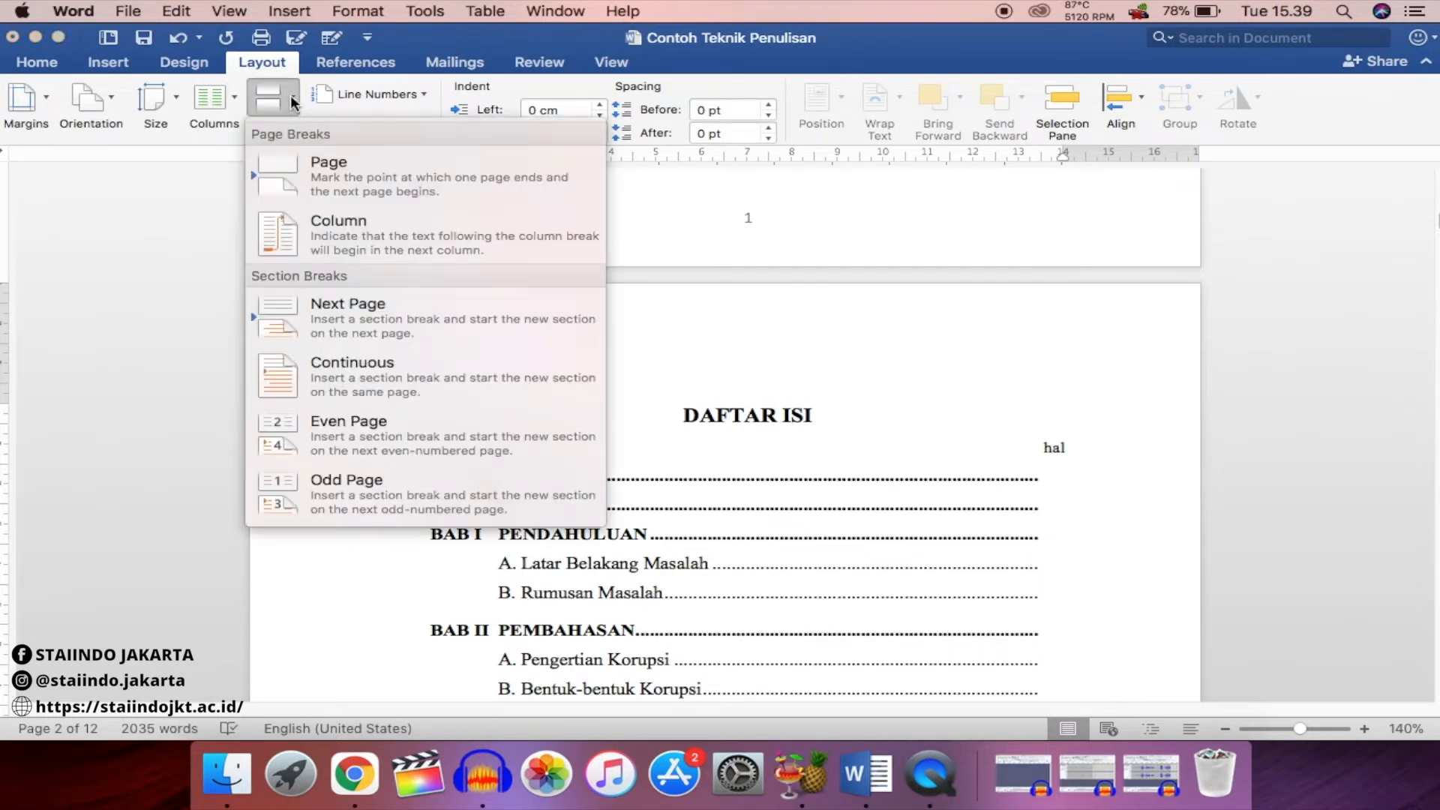
click(366, 366)
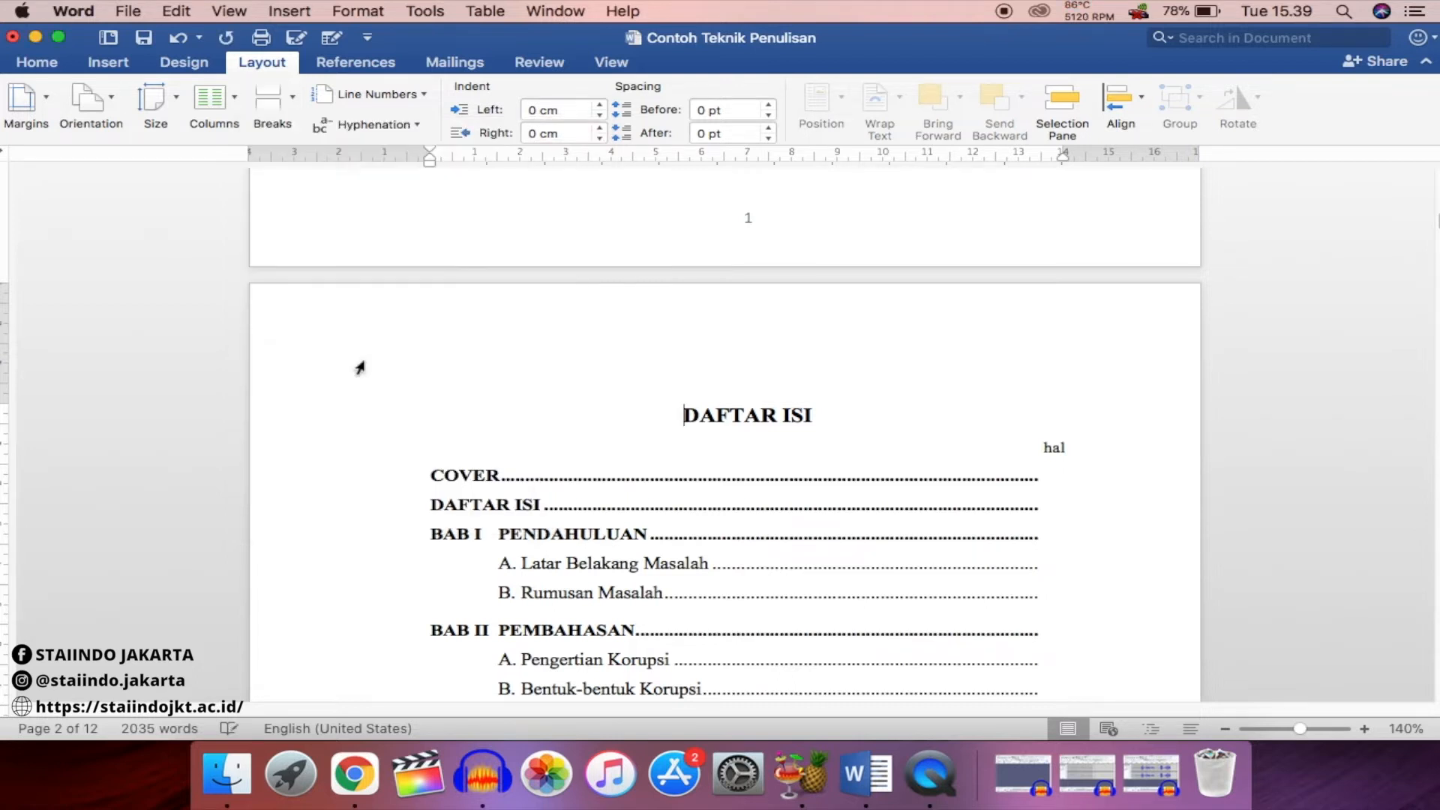
Show the nonprinting formatting marks to check the section break at the end of the cover page
scroll(538, 371, up, 5)
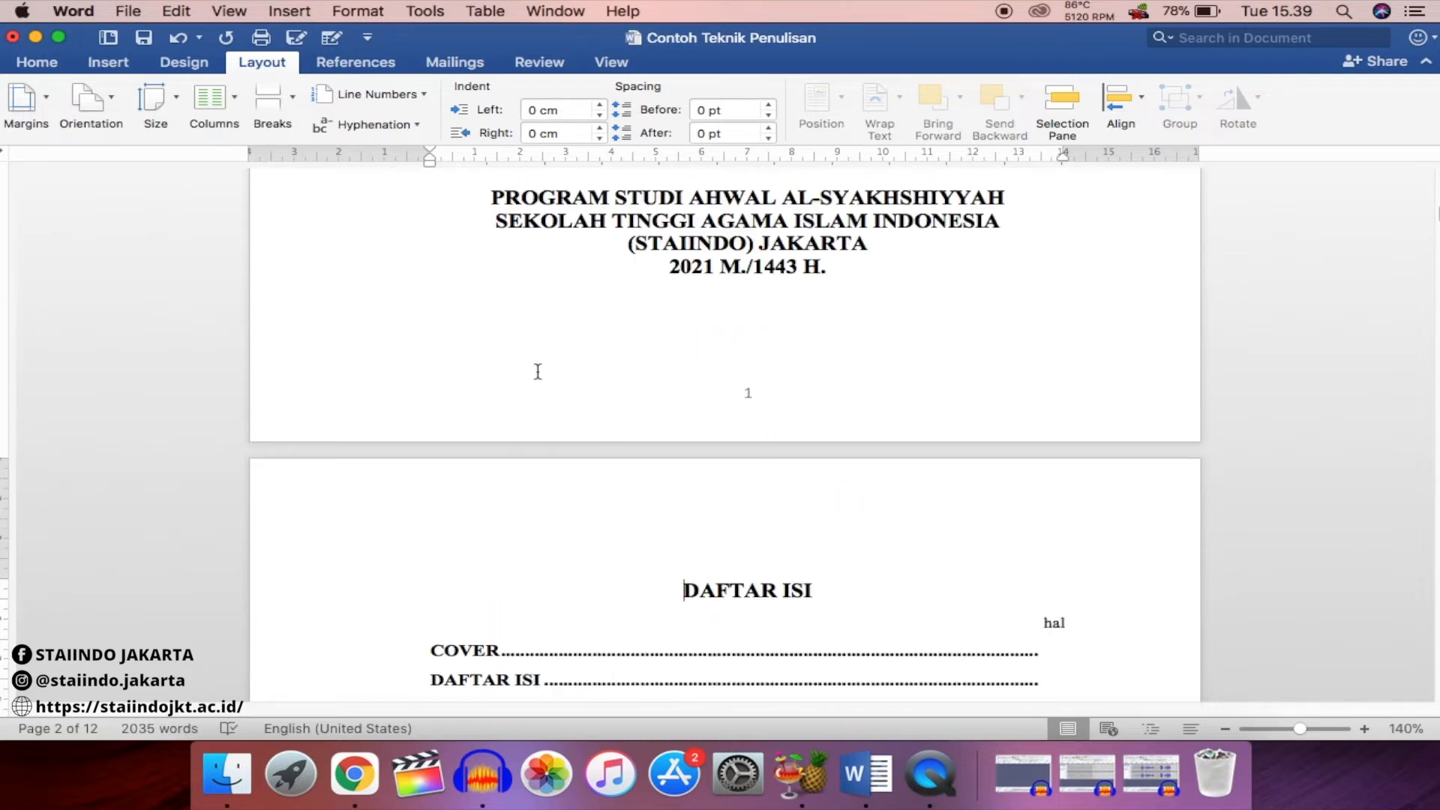
scroll(537, 371, up, 2)
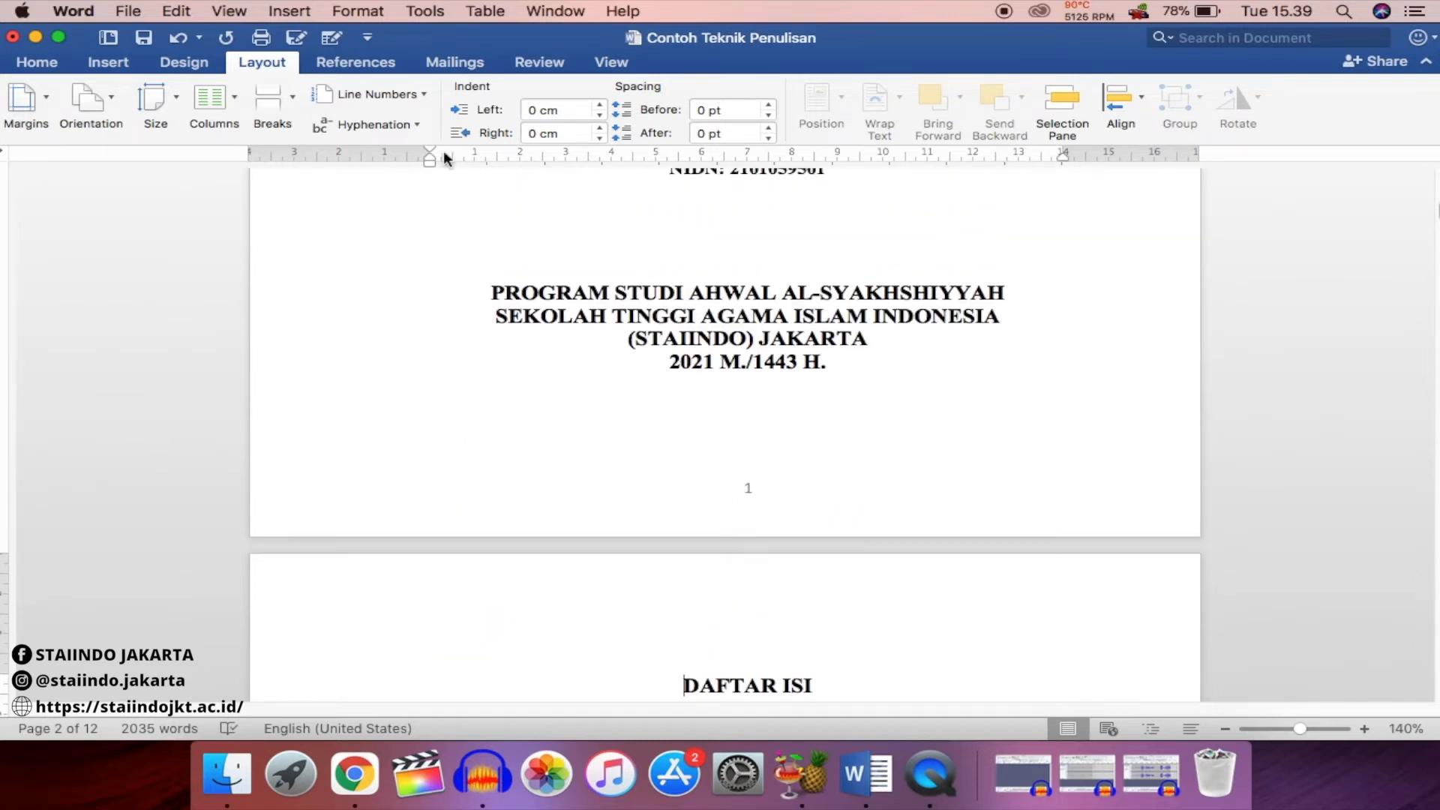
click(47, 64)
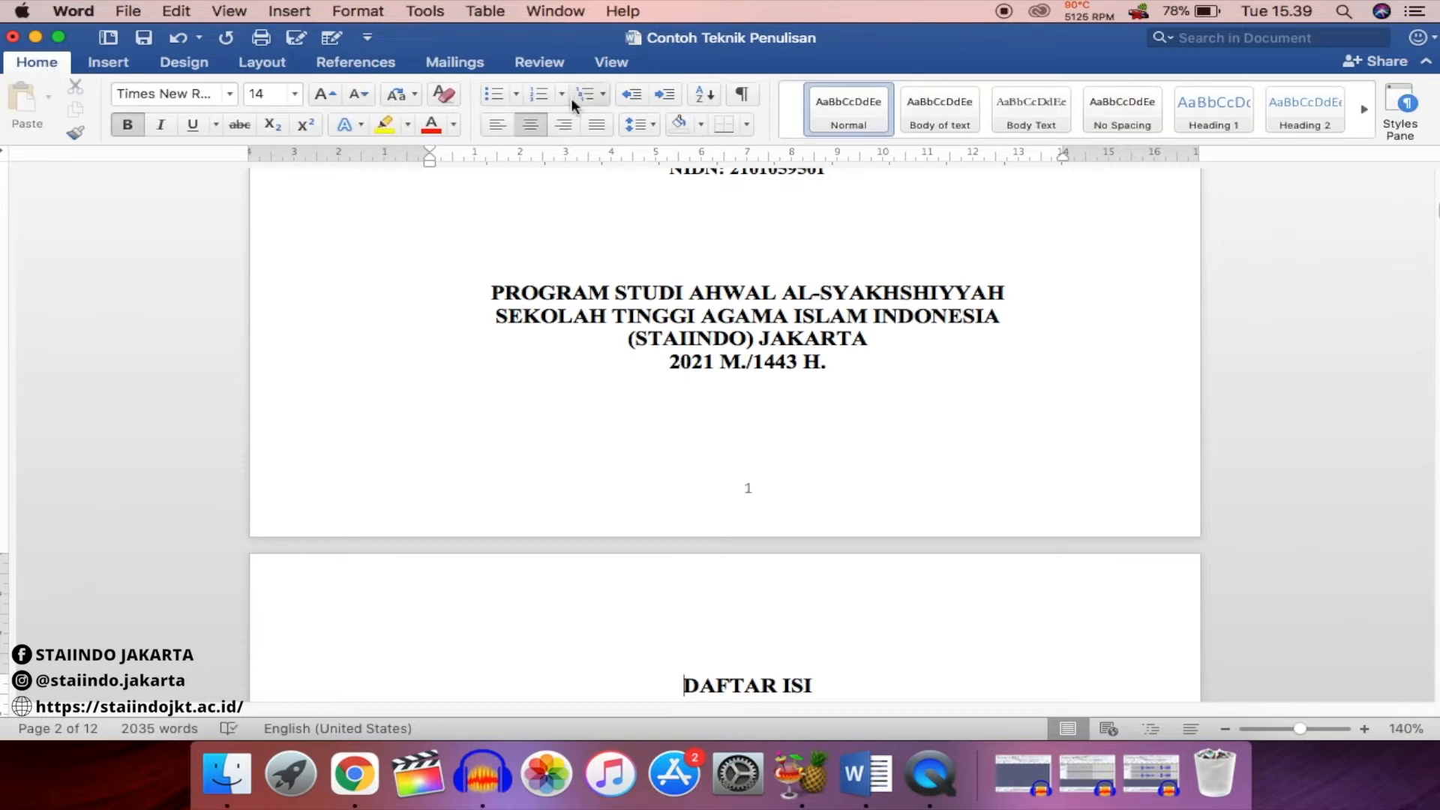
click(745, 94)
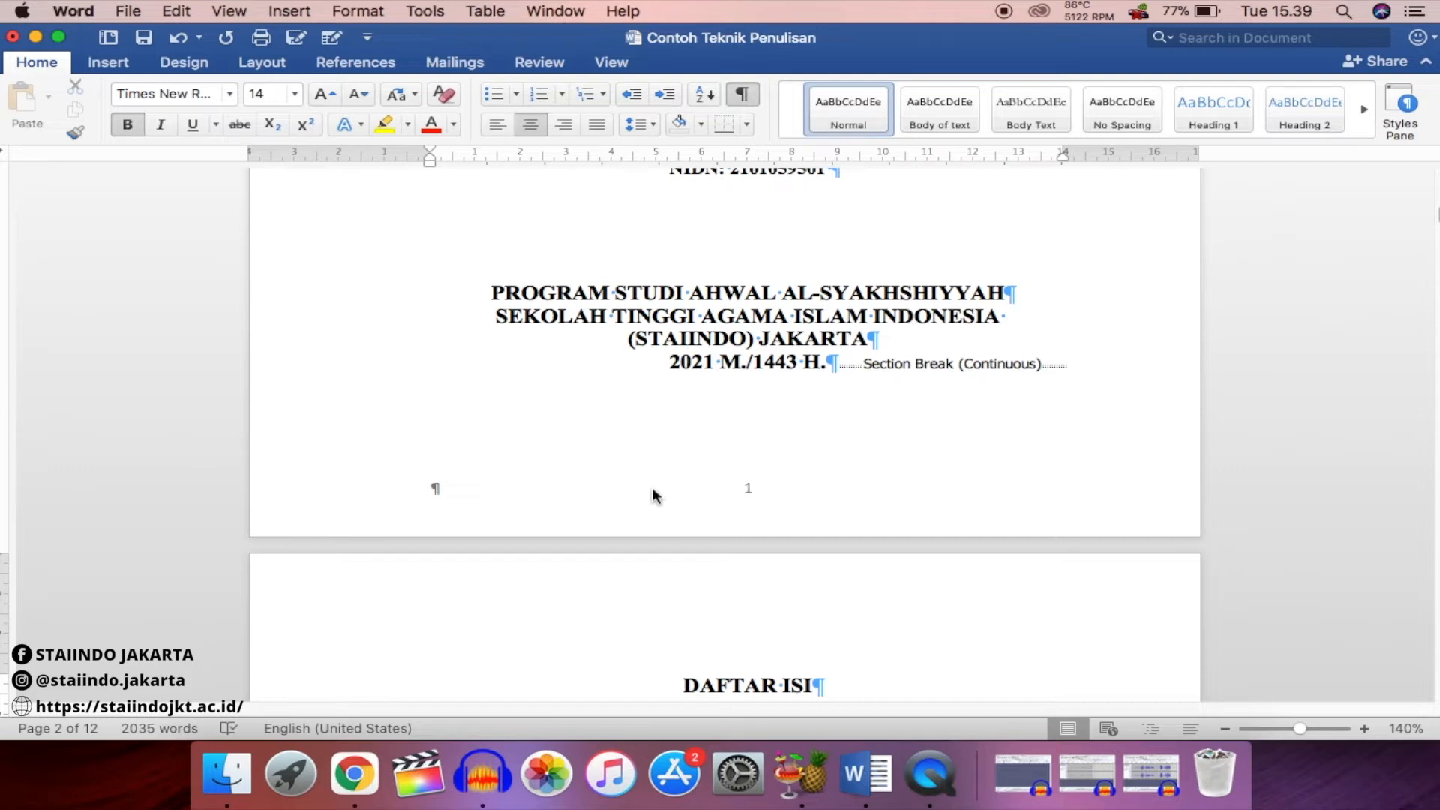
Open header and footer editing and unlink the Section 2 header on the DAFTAR ISI page from the previous section
double_click(606, 504)
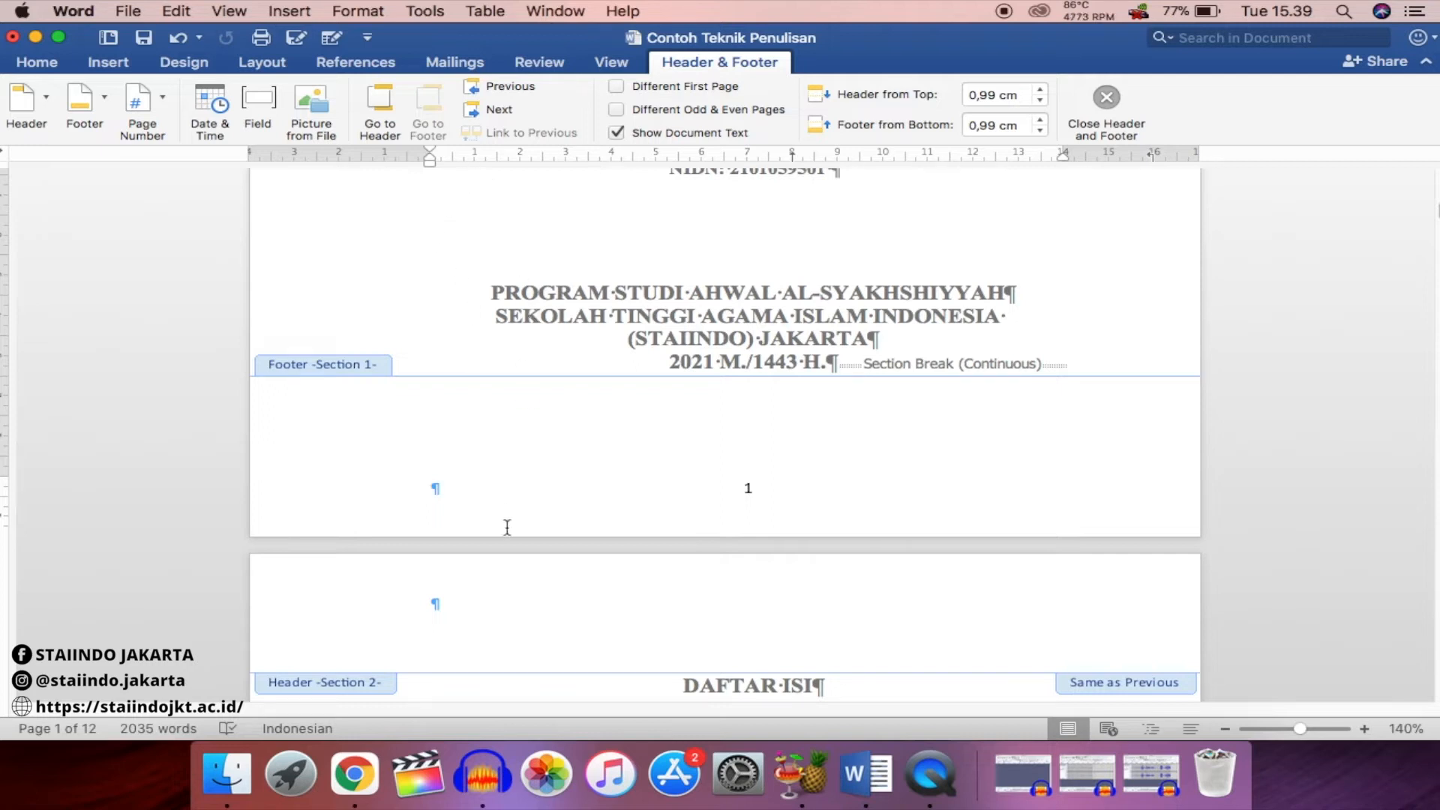
click(475, 612)
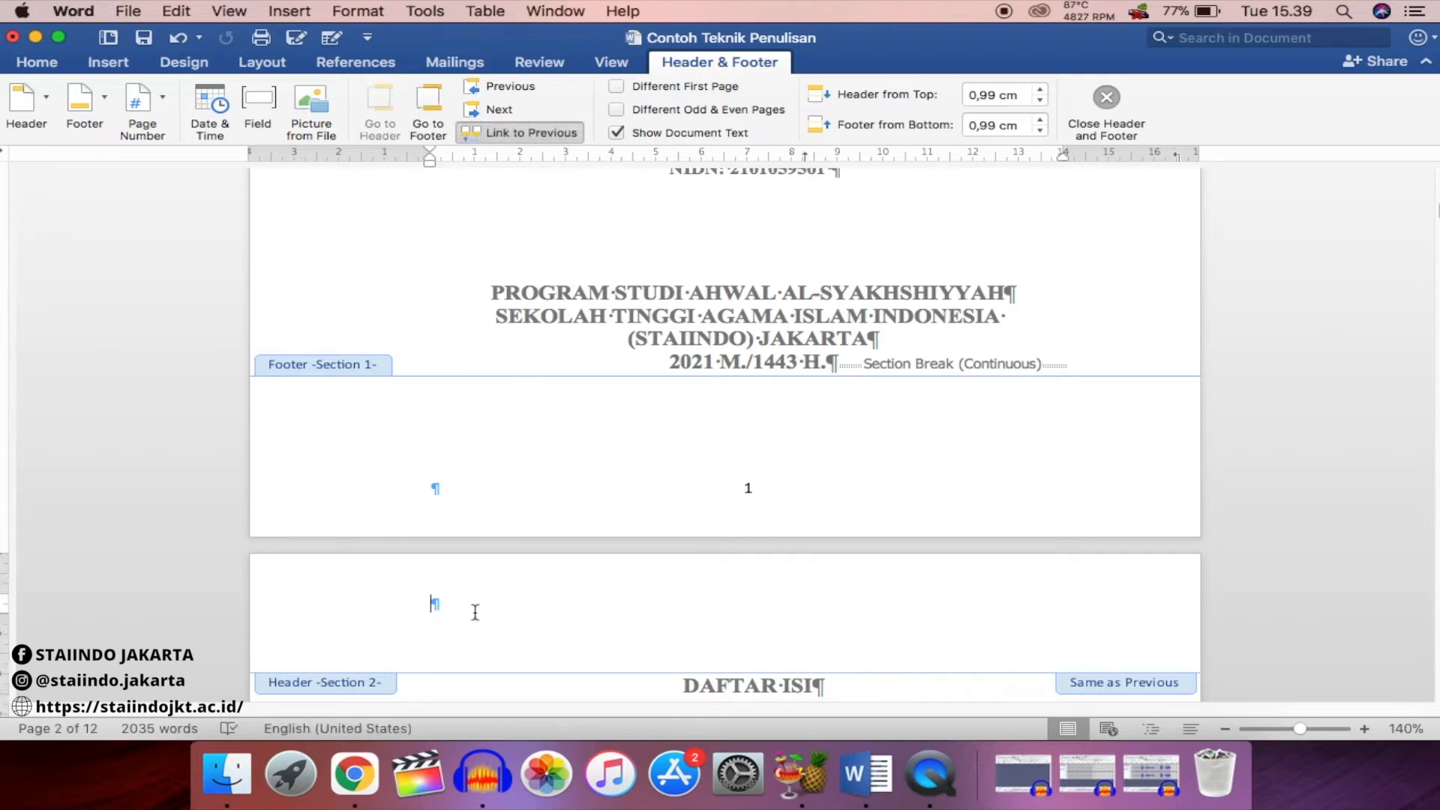
click(516, 132)
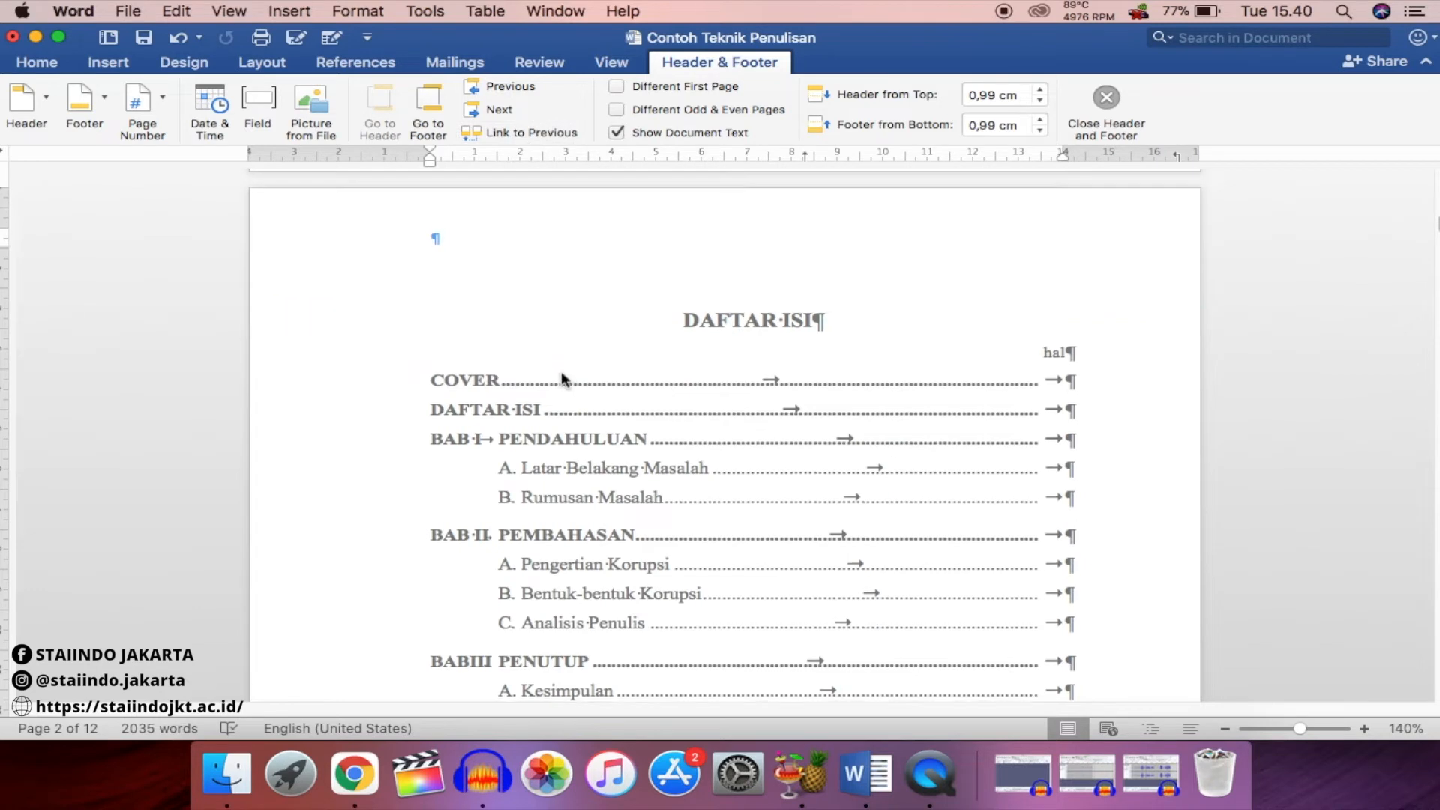
Unlink the Section 2 footer on the DAFTAR ISI page from the previous section
scroll(562, 376, up, 3)
scroll(570, 423, down, 10)
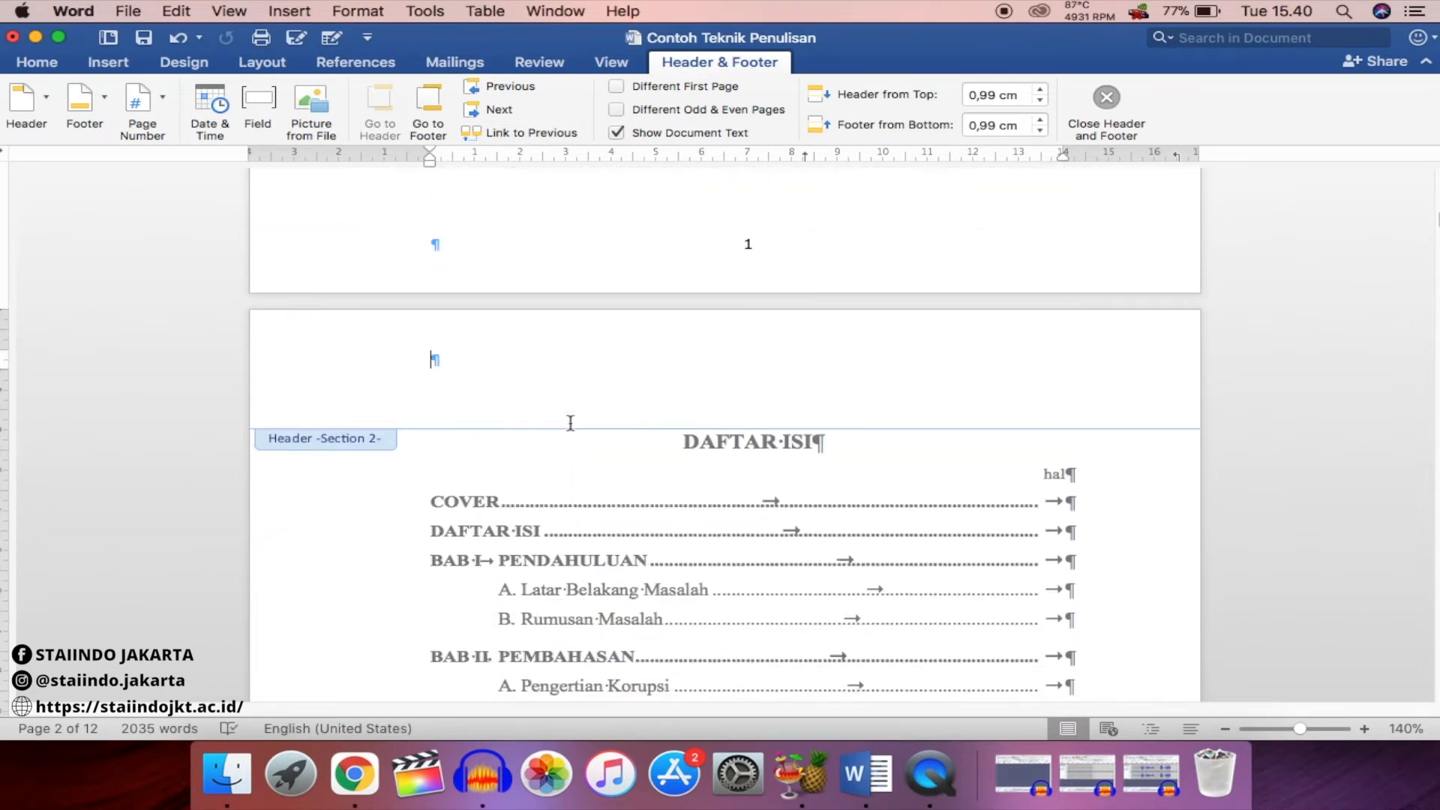
scroll(571, 429, down, 5)
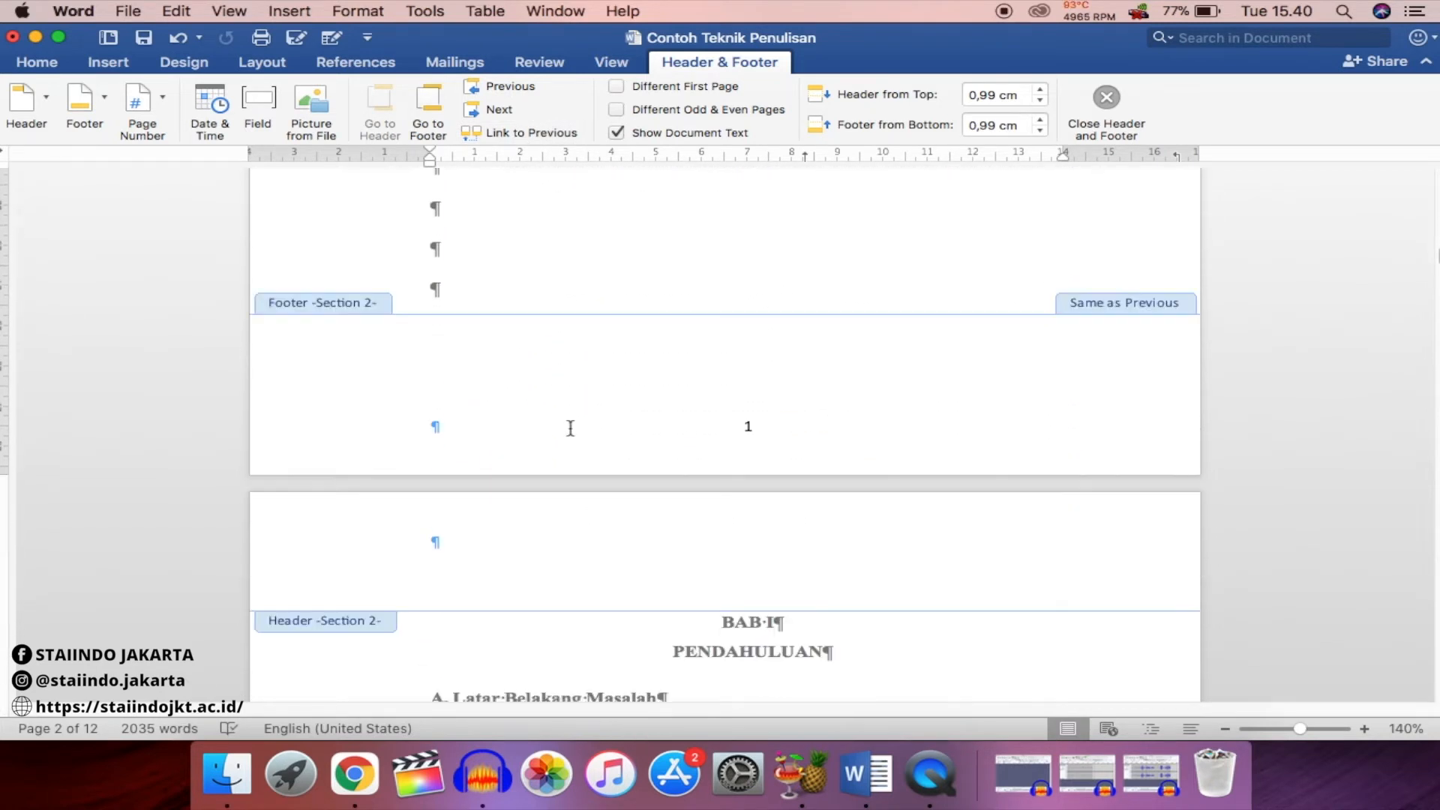
click(537, 427)
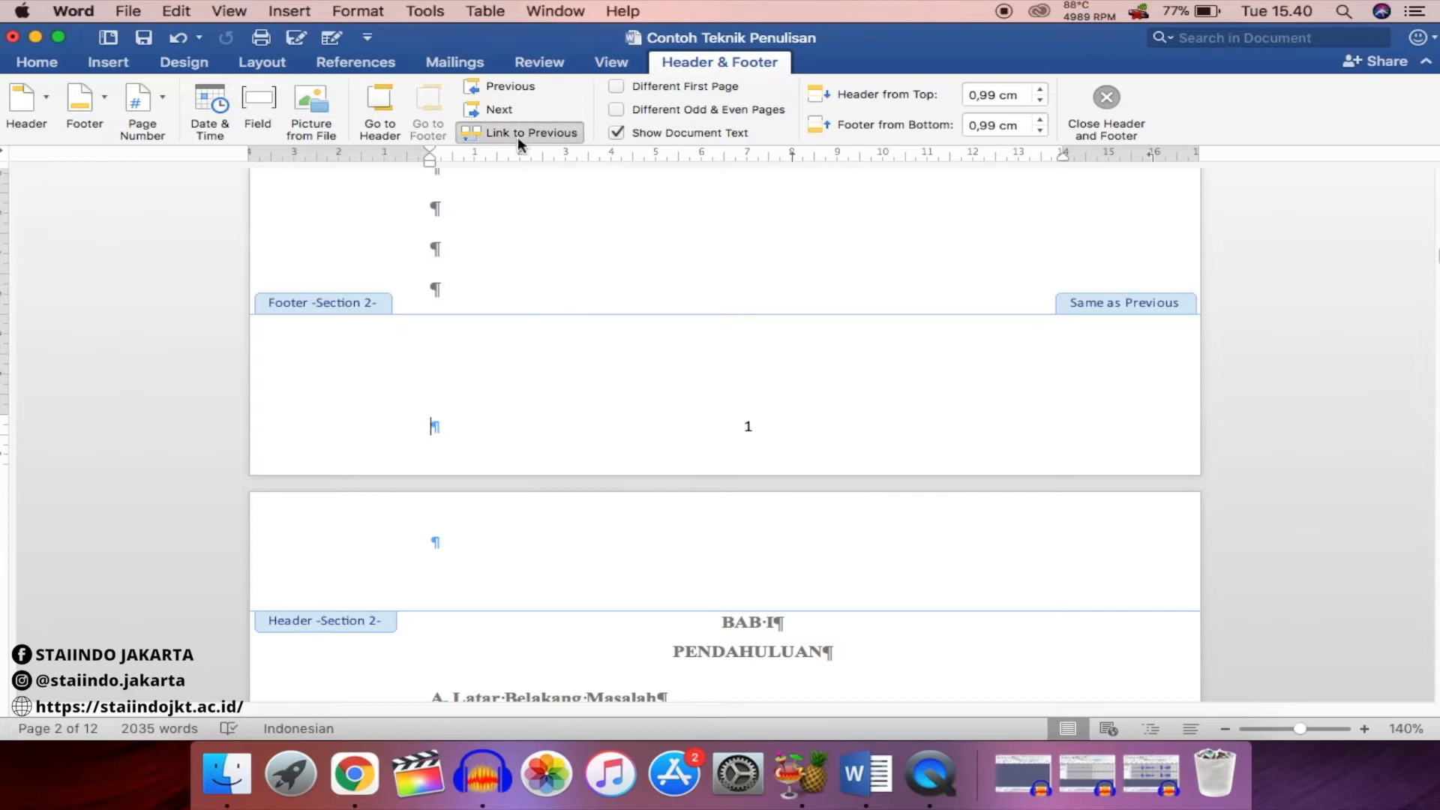
click(518, 136)
Delete the centred page number from the Section 1 footer on the cover page
scroll(681, 382, down, 6)
scroll(681, 386, up, 10)
scroll(680, 382, up, 5)
click(754, 412)
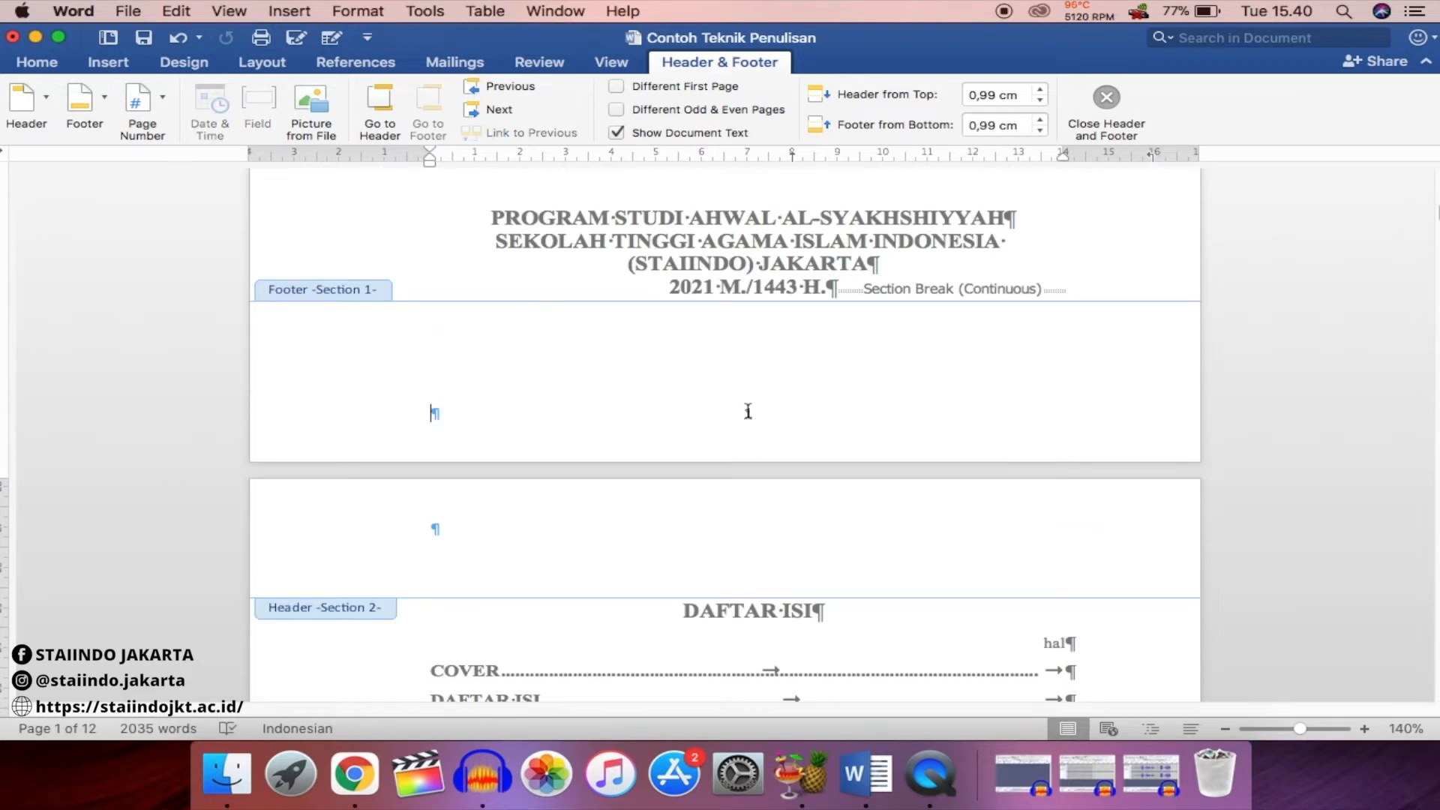
click(747, 413)
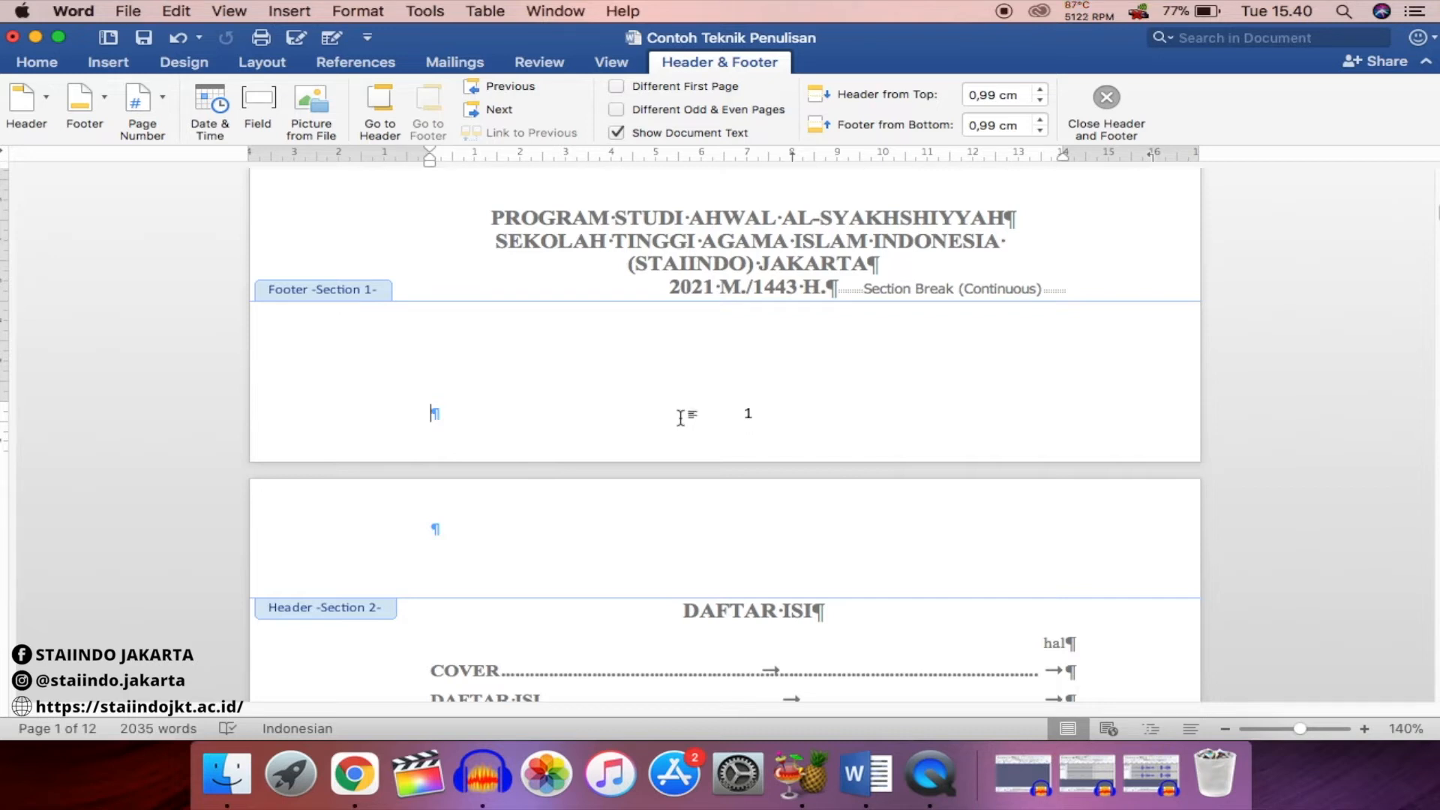
click(748, 413)
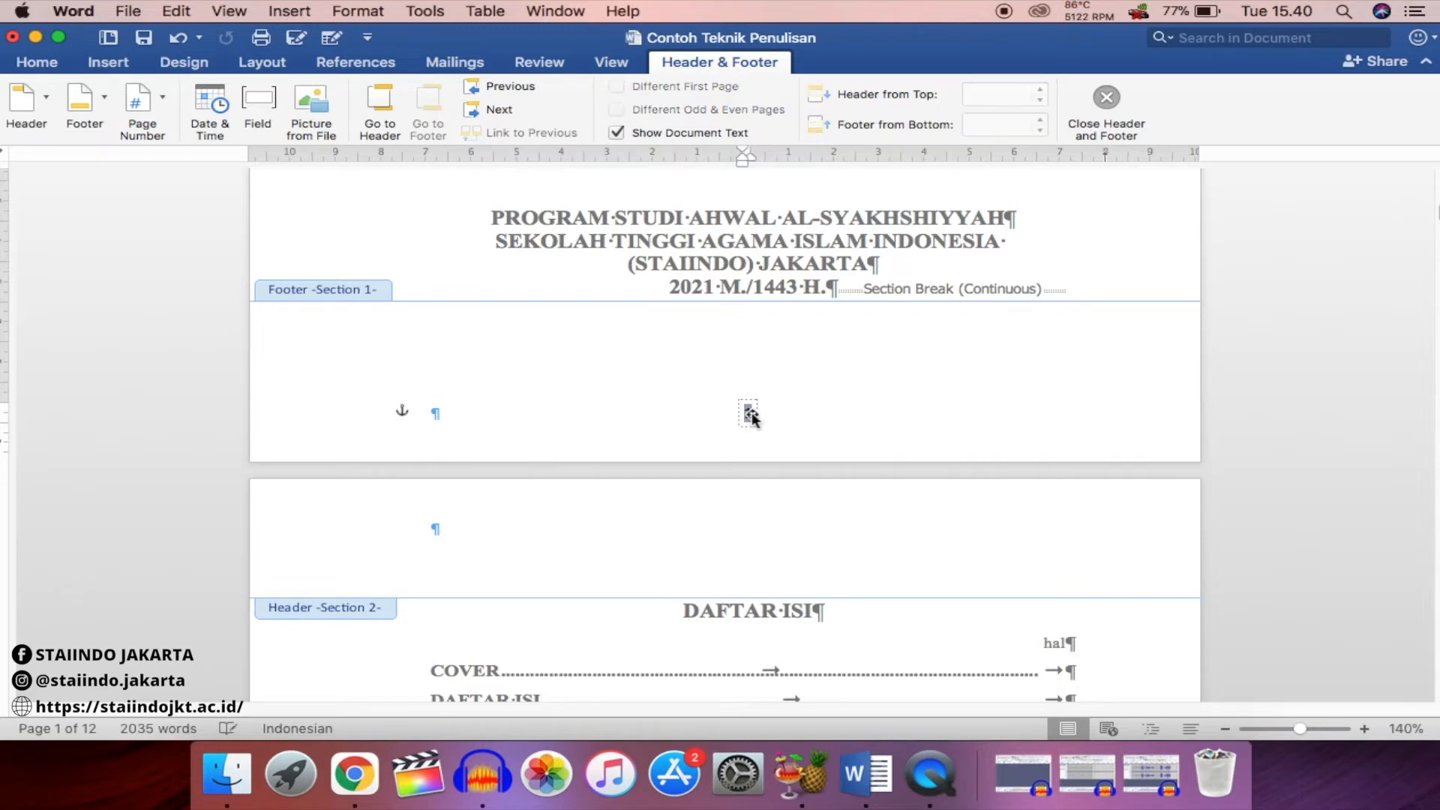
key(Delete)
click(641, 416)
drag(751, 415, 688, 418)
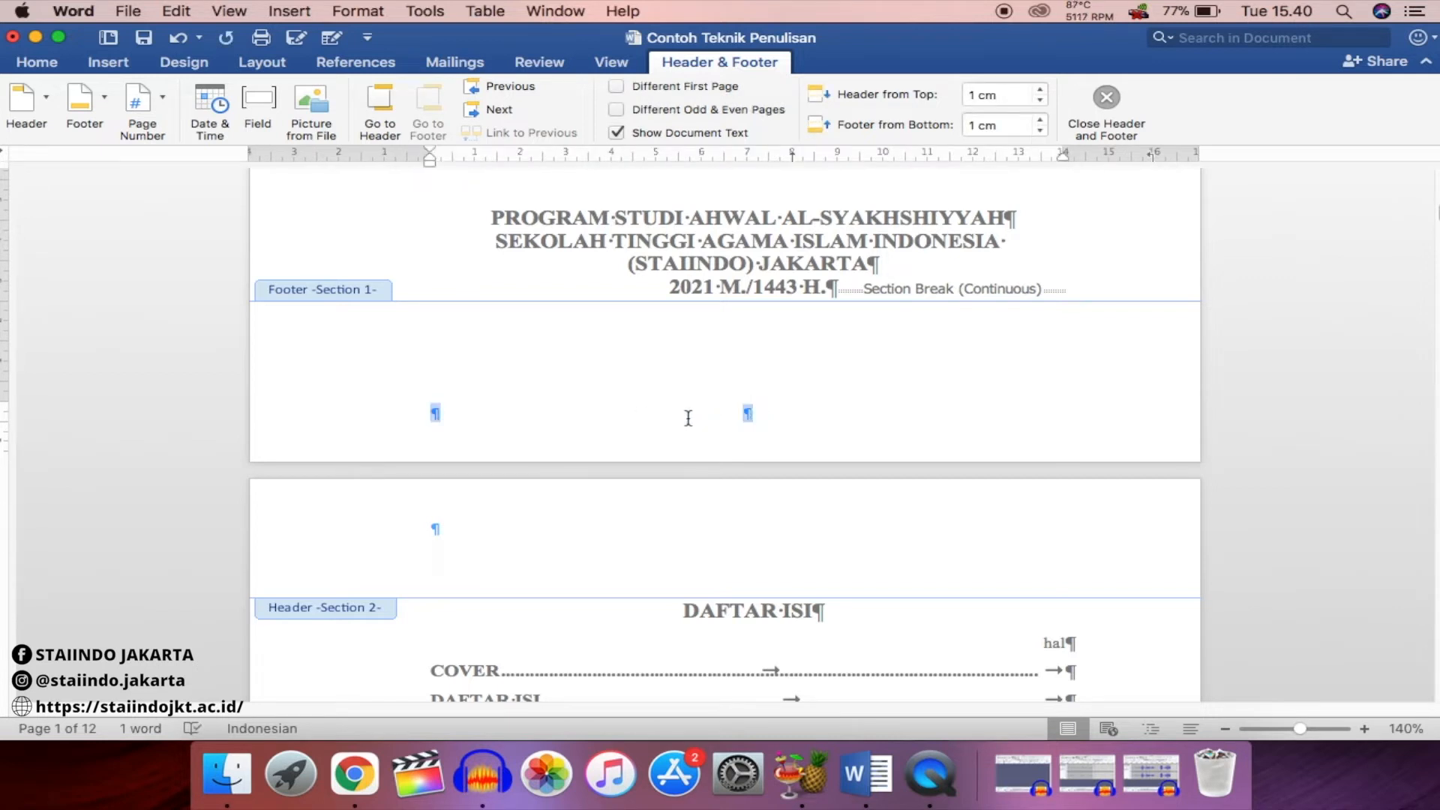
key(Delete)
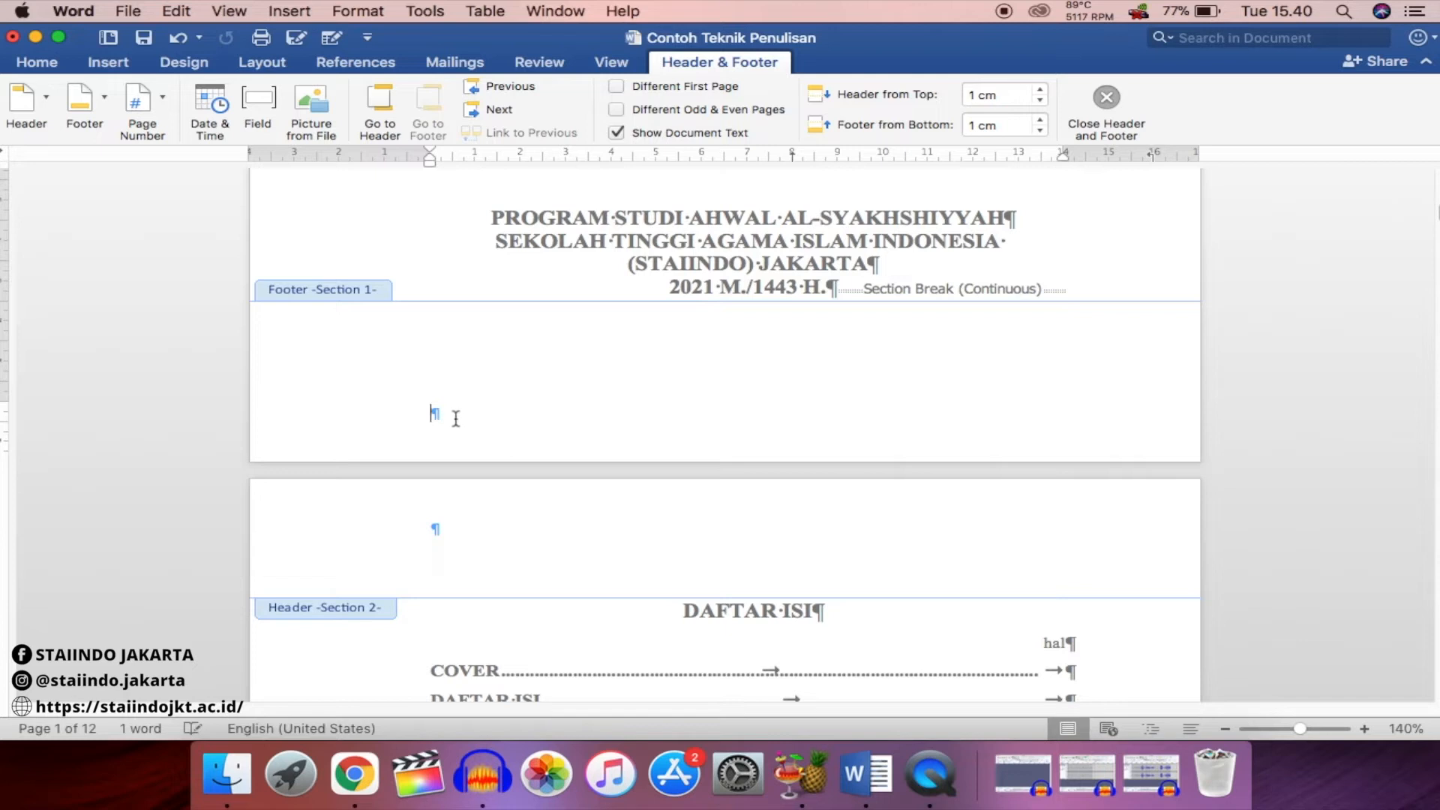
Check the footers of the cover page and the DAFTAR ISI page for page numbers
scroll(564, 432, up, 1)
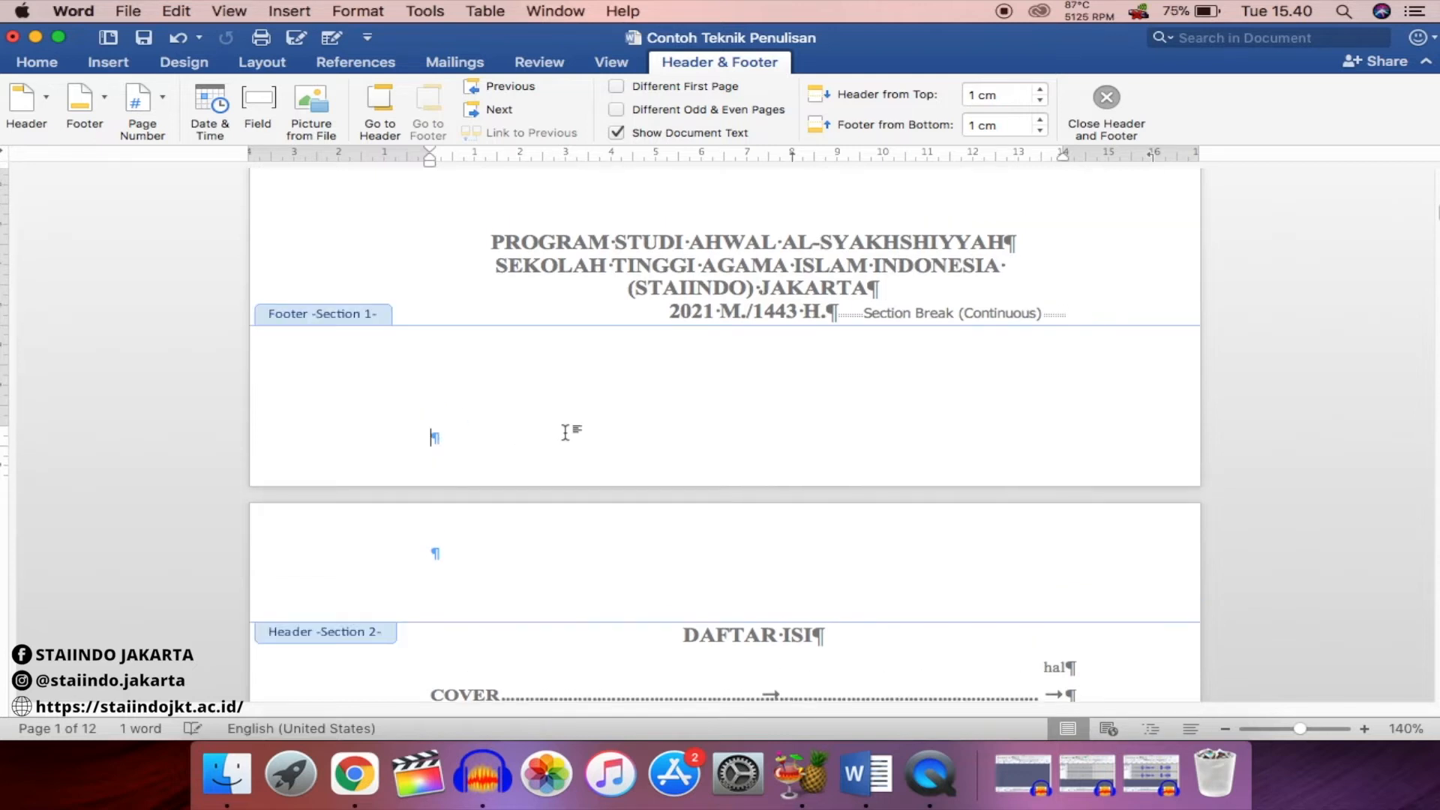
scroll(642, 449, down, 3)
scroll(645, 451, down, 20)
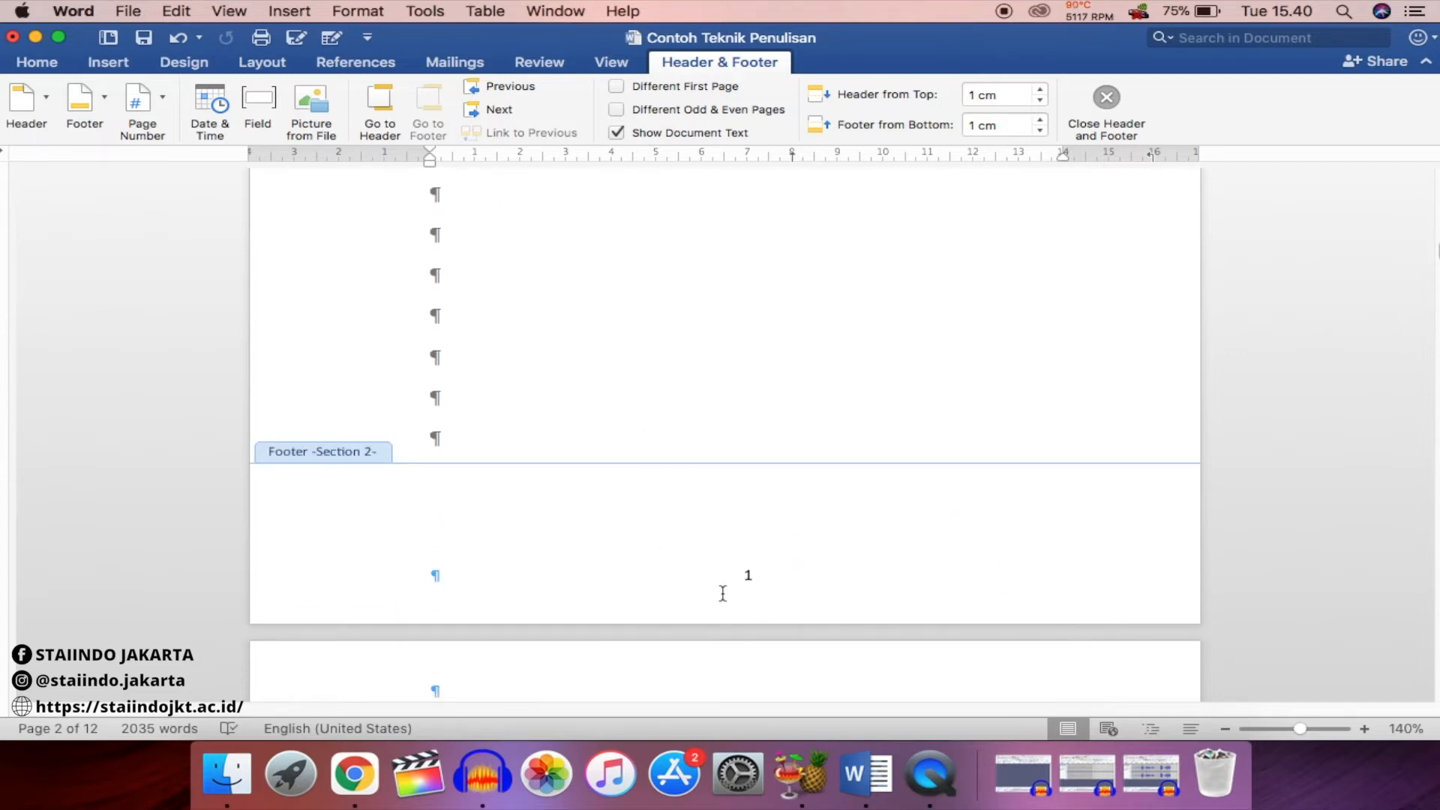
scroll(726, 507, down, 5)
scroll(726, 507, up, 3)
scroll(726, 510, up, 15)
scroll(726, 507, up, 6)
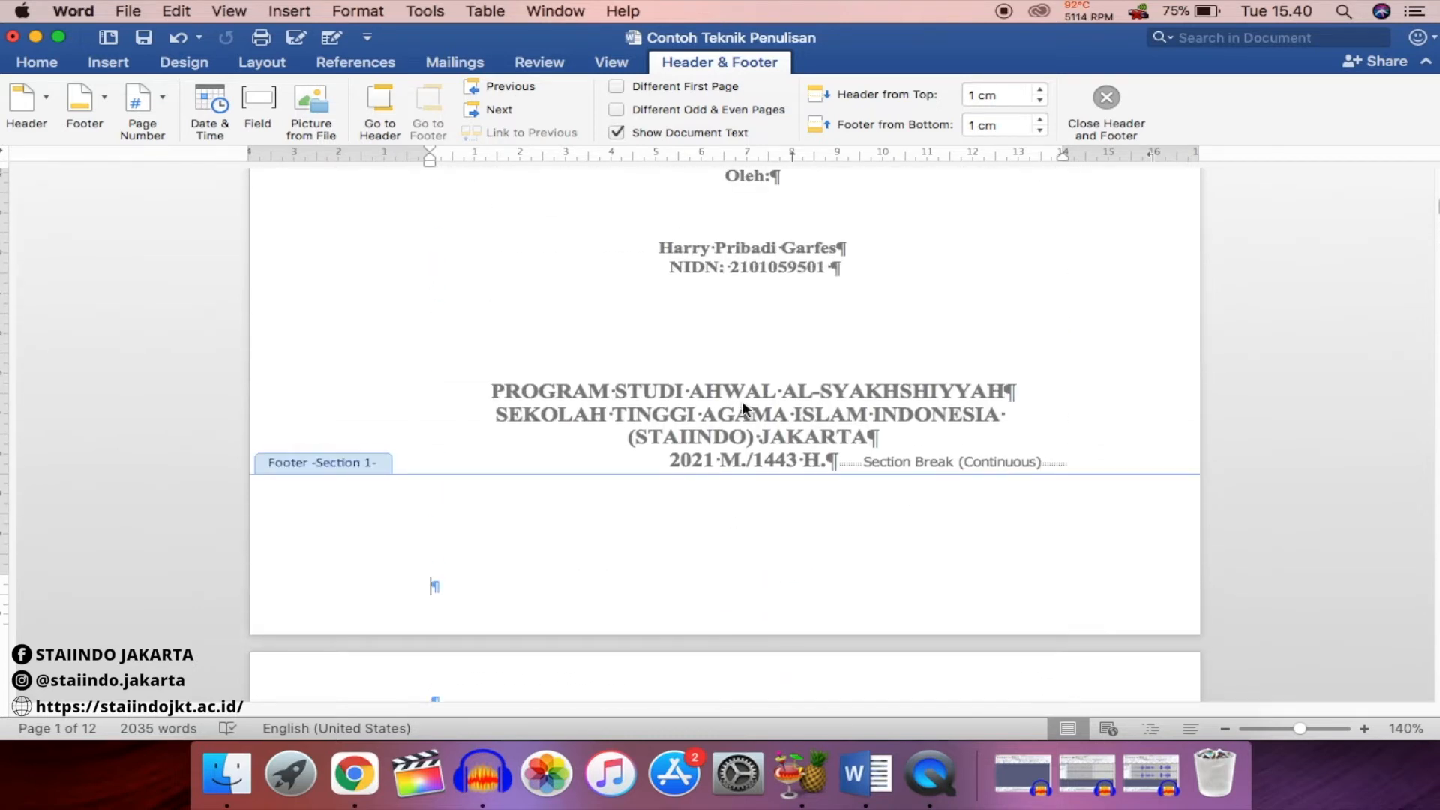
scroll(744, 407, up, 6)
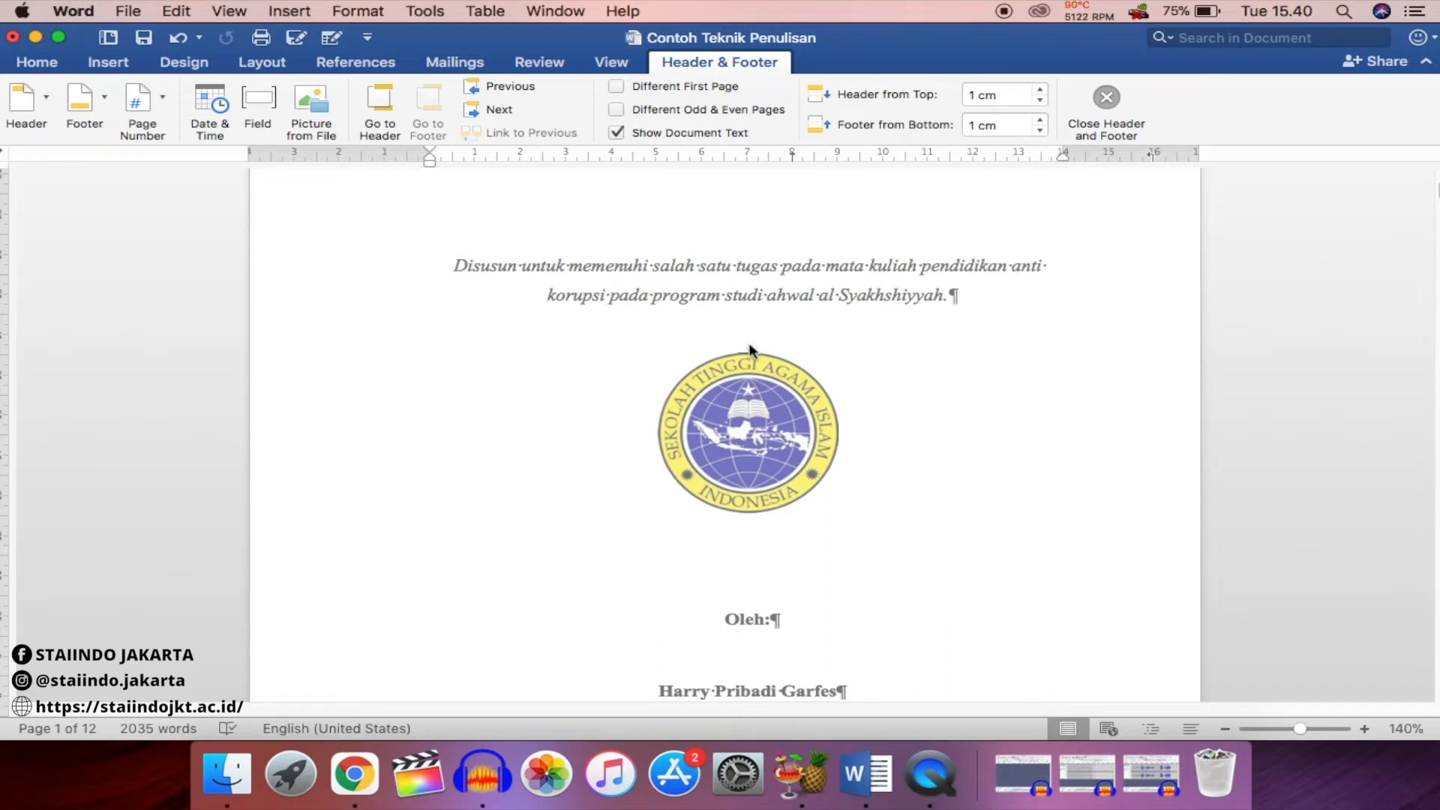
scroll(749, 480, up, 1)
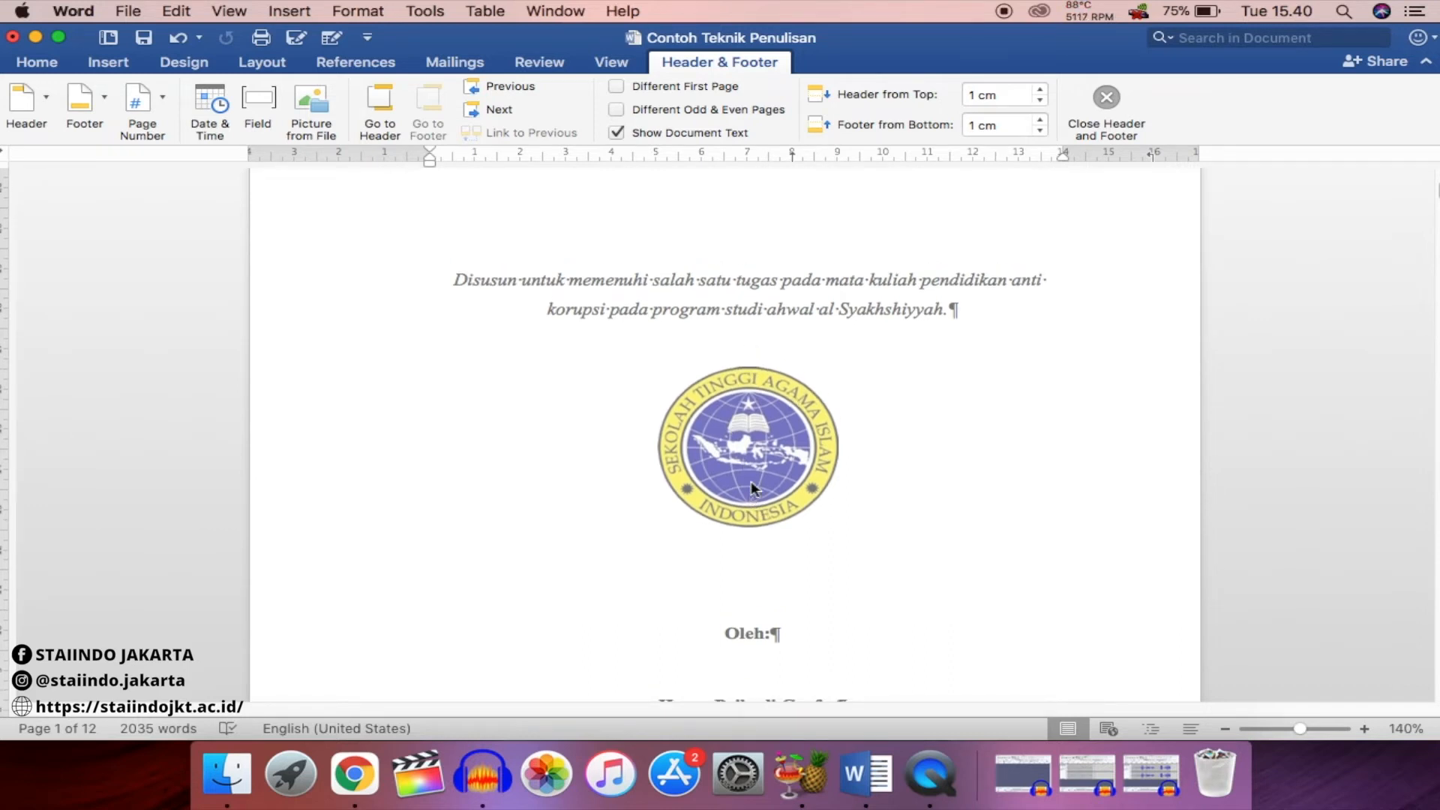
scroll(750, 480, down, 3)
scroll(750, 480, down, 15)
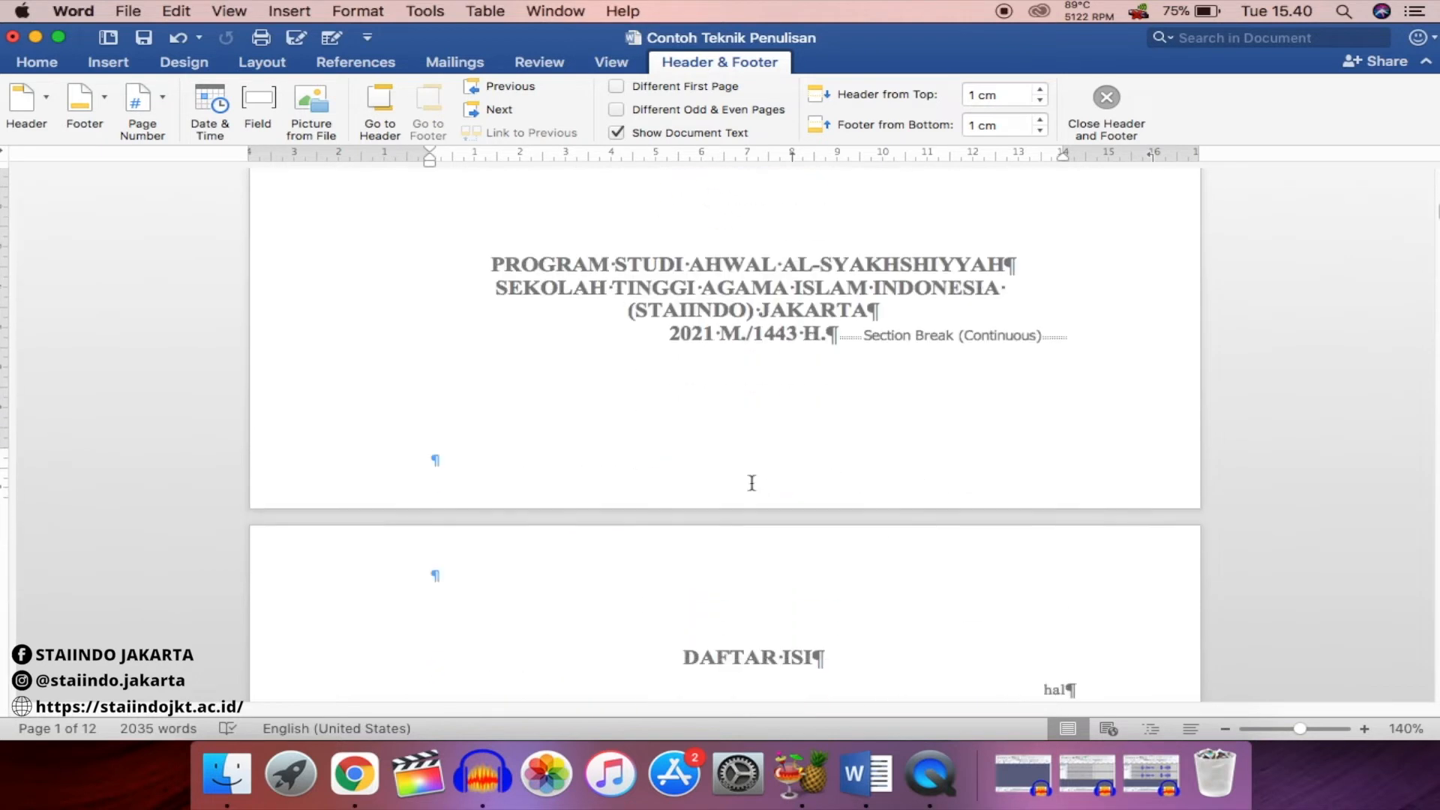
scroll(753, 489, down, 8)
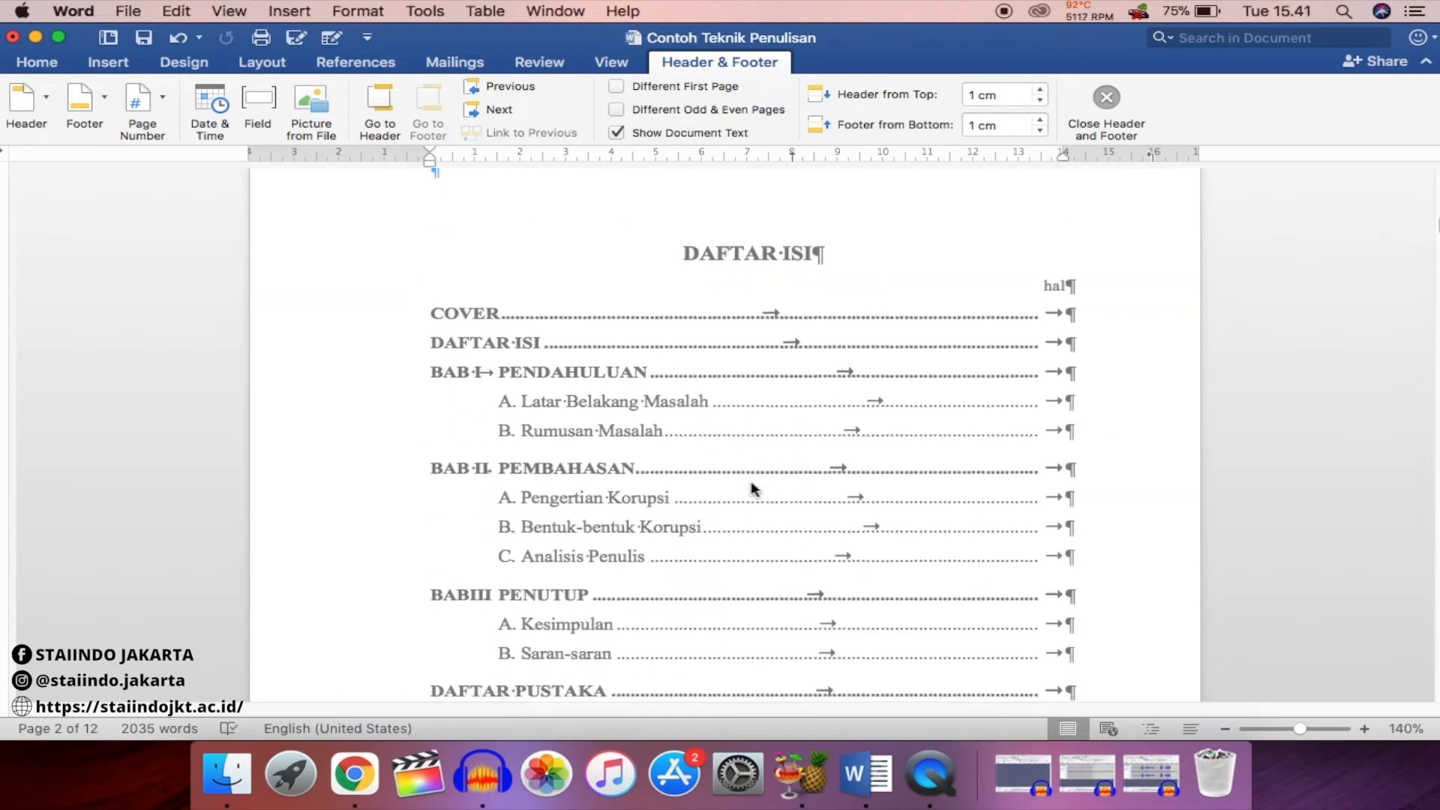
Format the Section 2 page number on the DAFTAR ISI page as i, ii, iii, starting at ii
scroll(753, 489, down, 8)
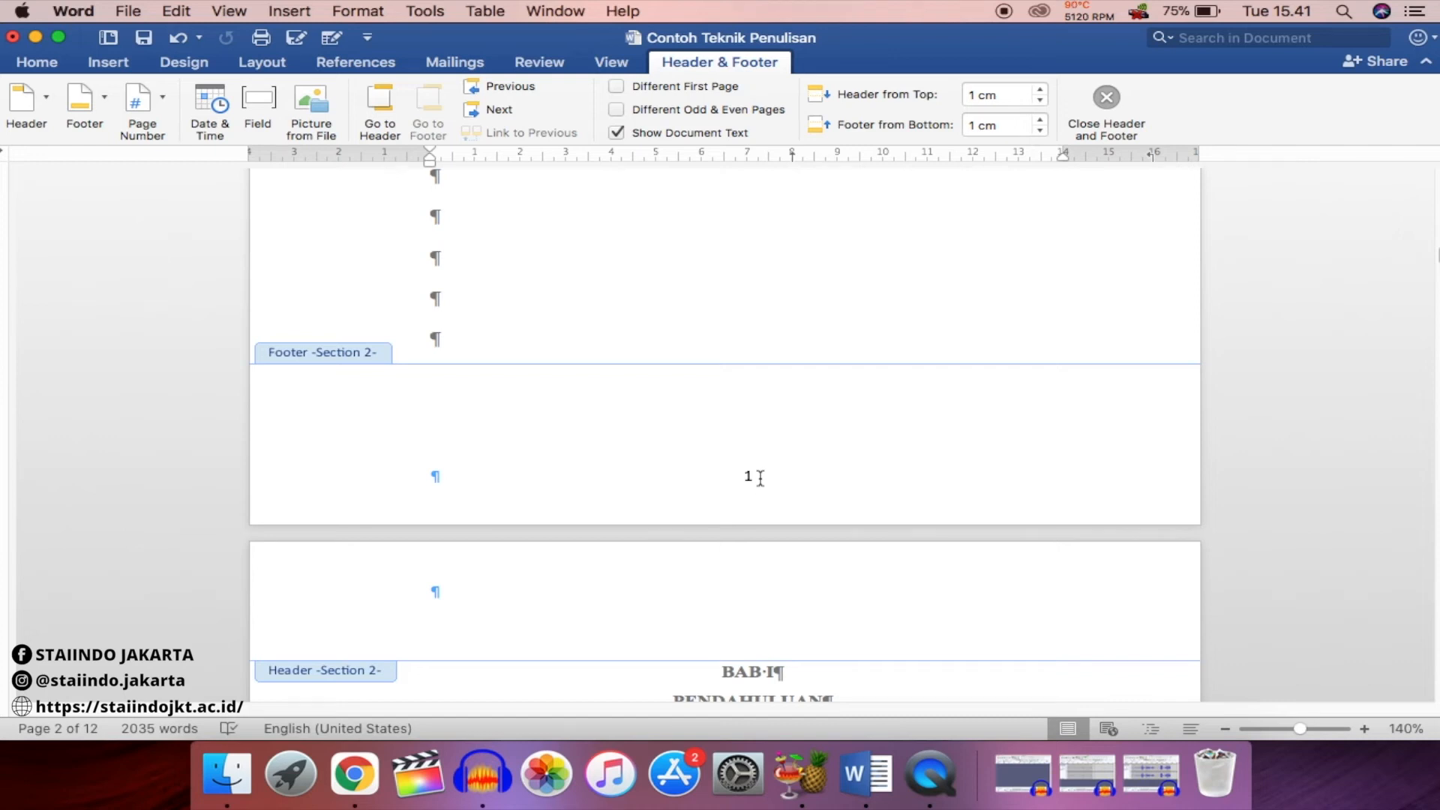
click(749, 477)
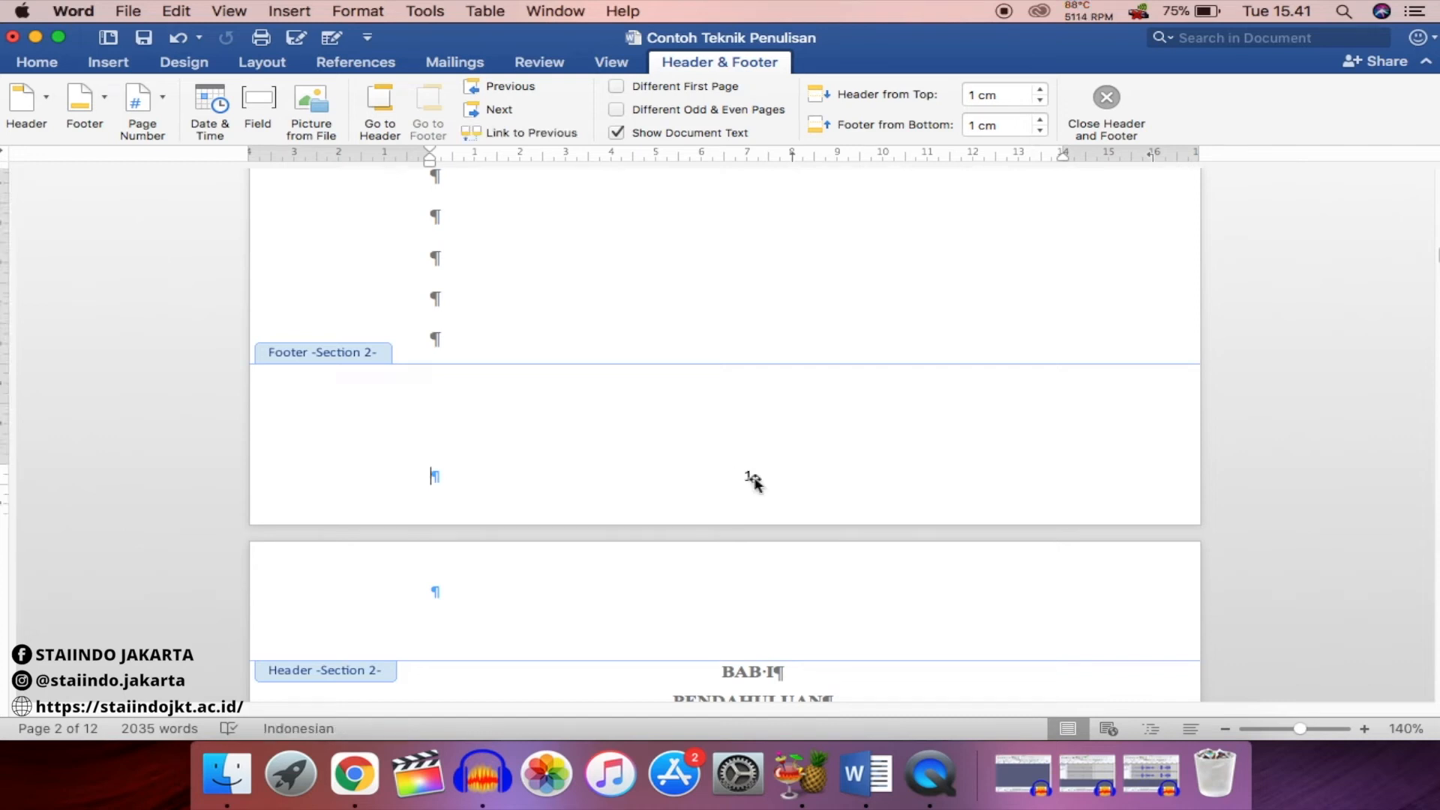
click(752, 478)
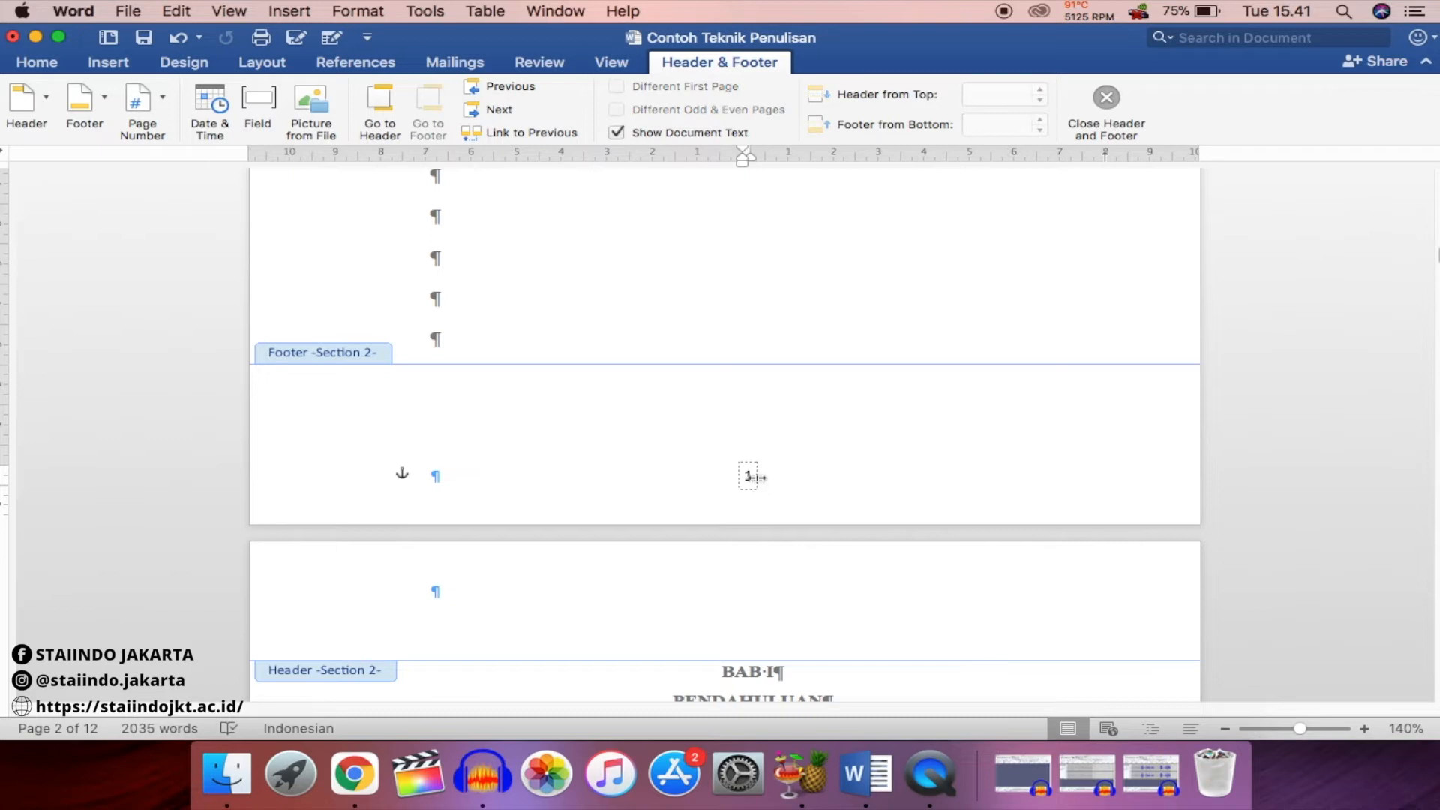
click(755, 477)
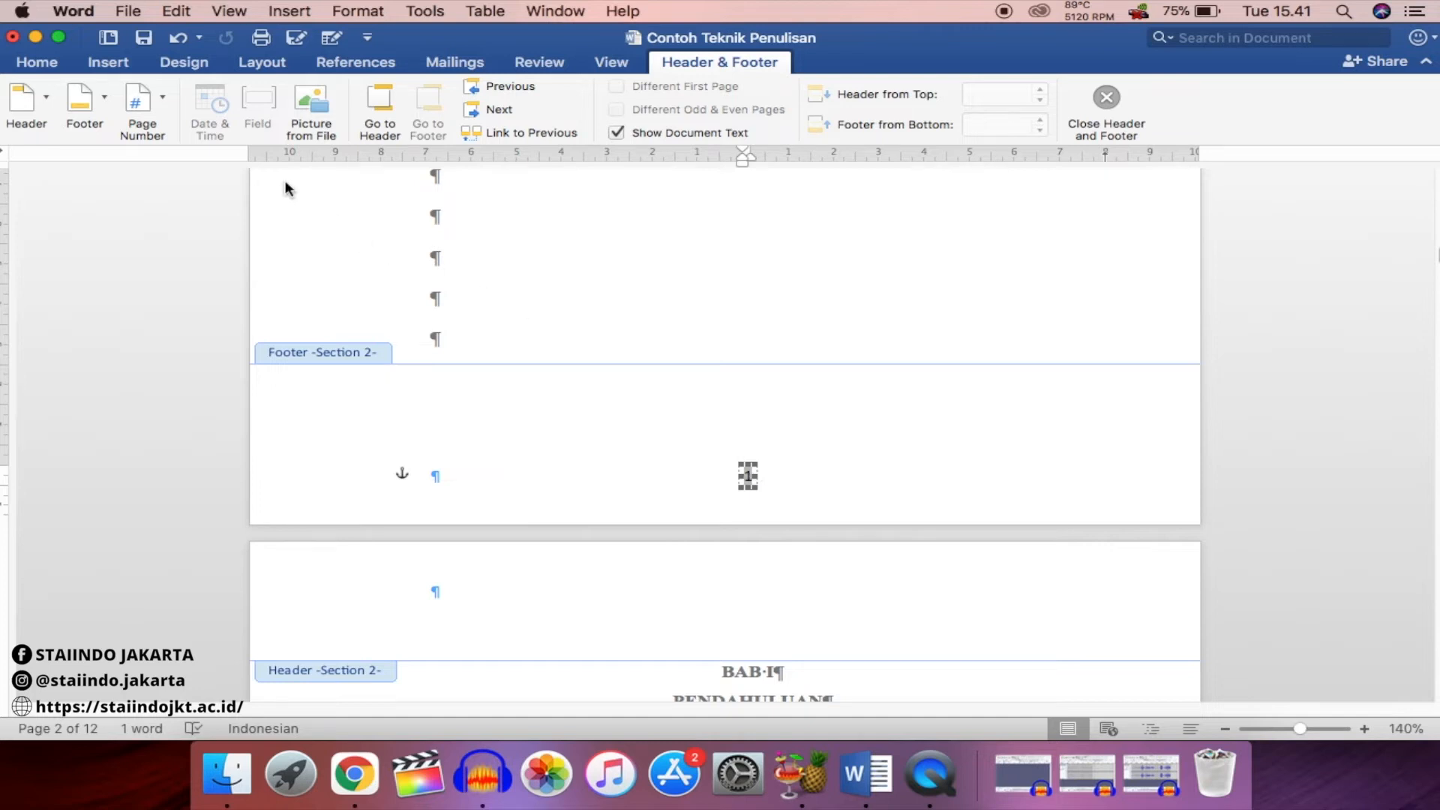
click(141, 132)
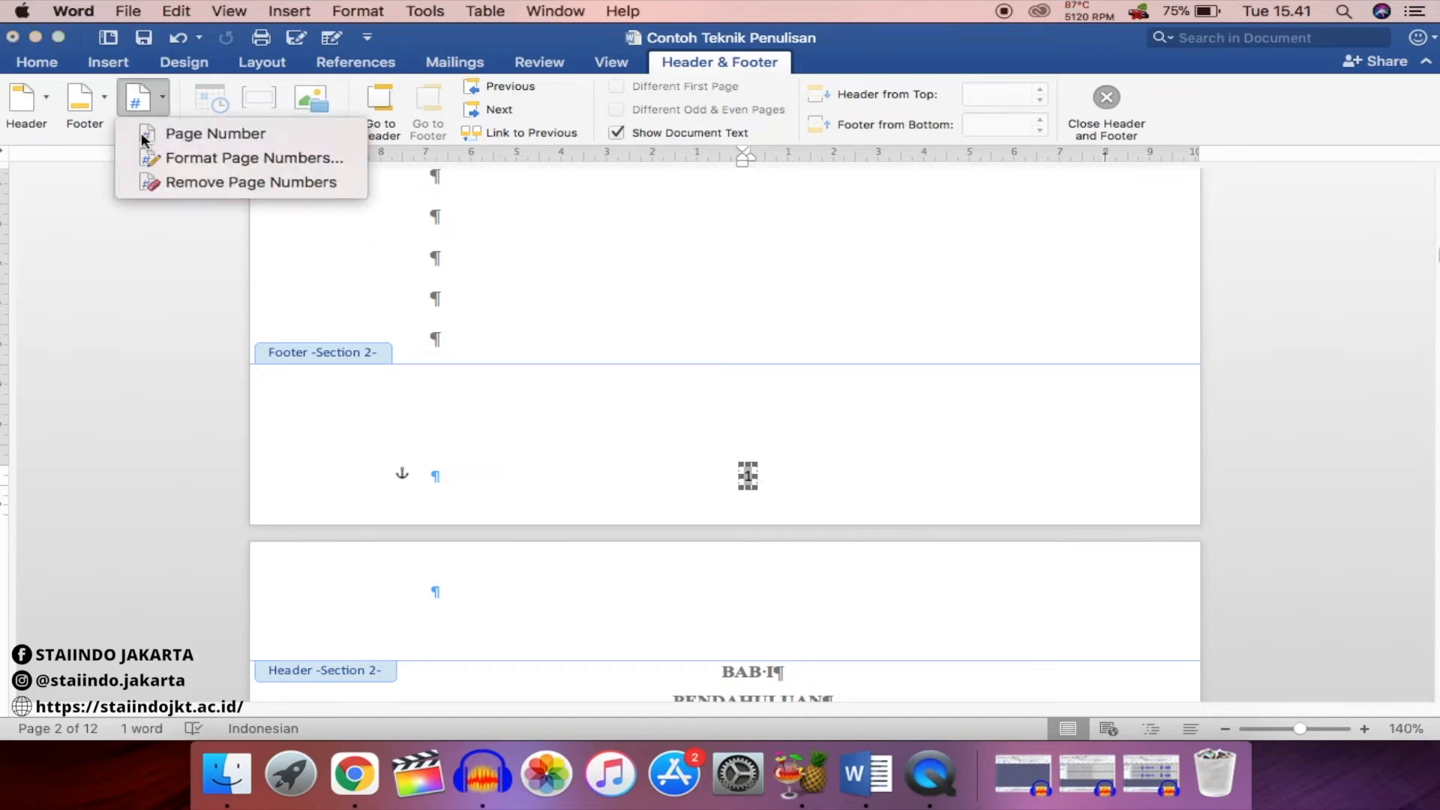
click(226, 159)
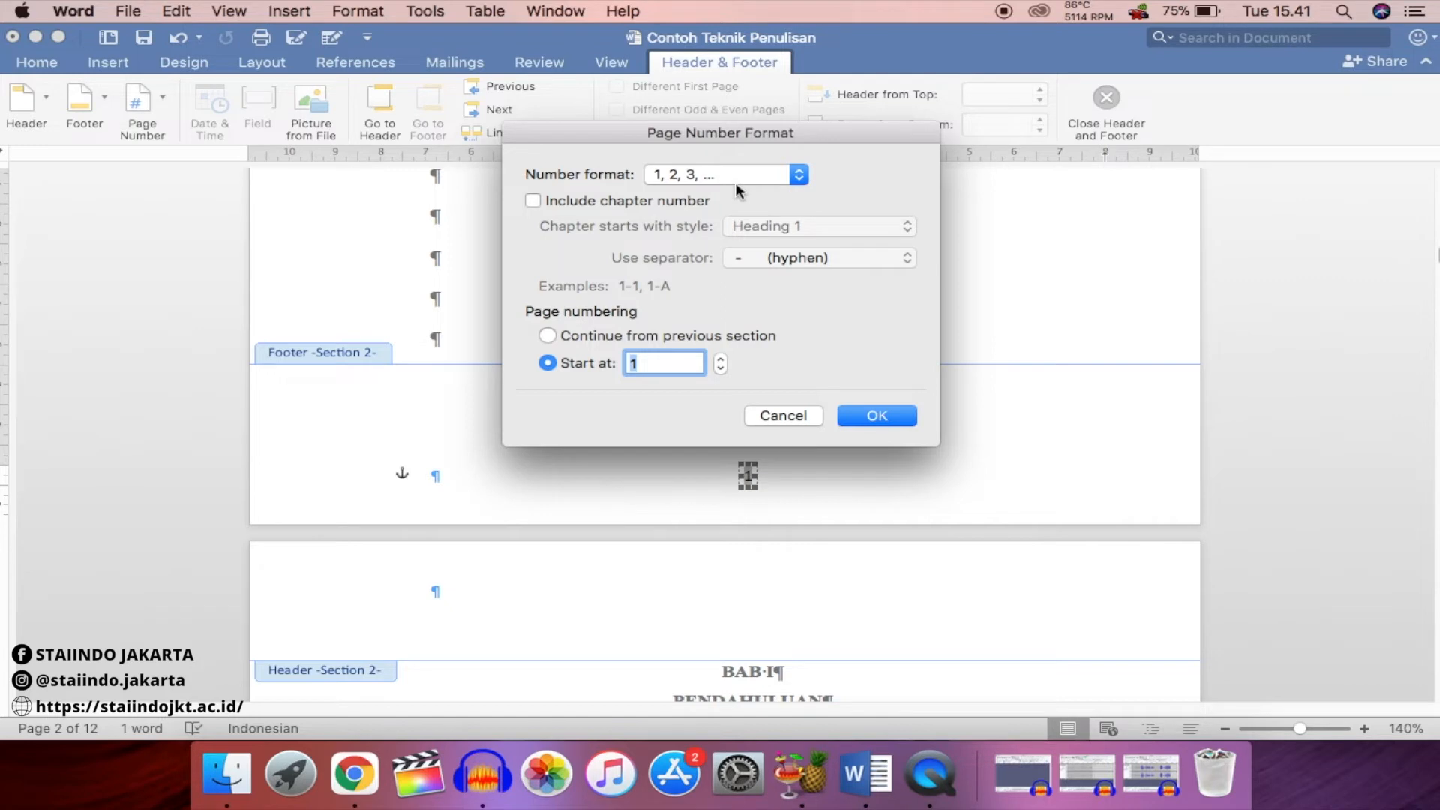
click(798, 176)
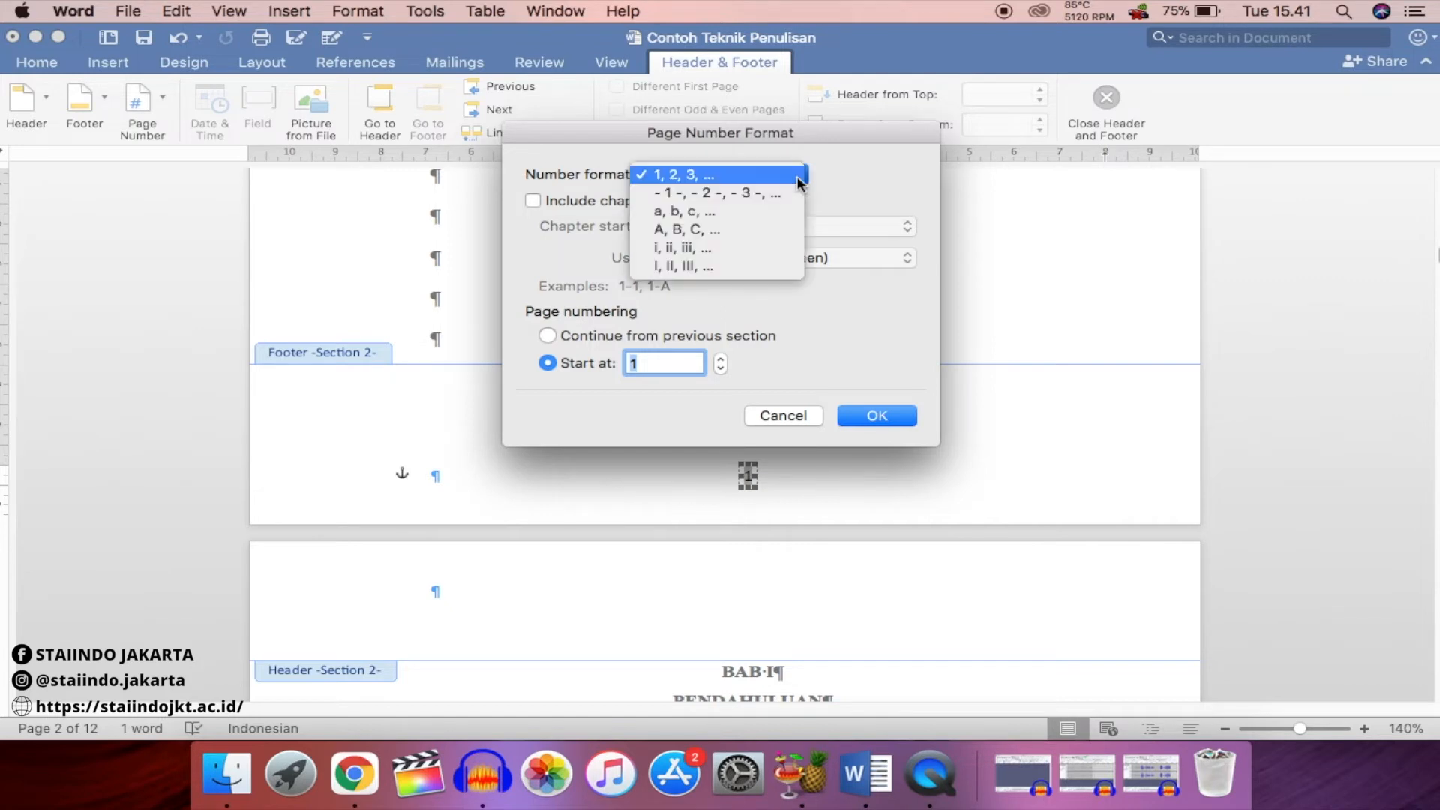
click(747, 242)
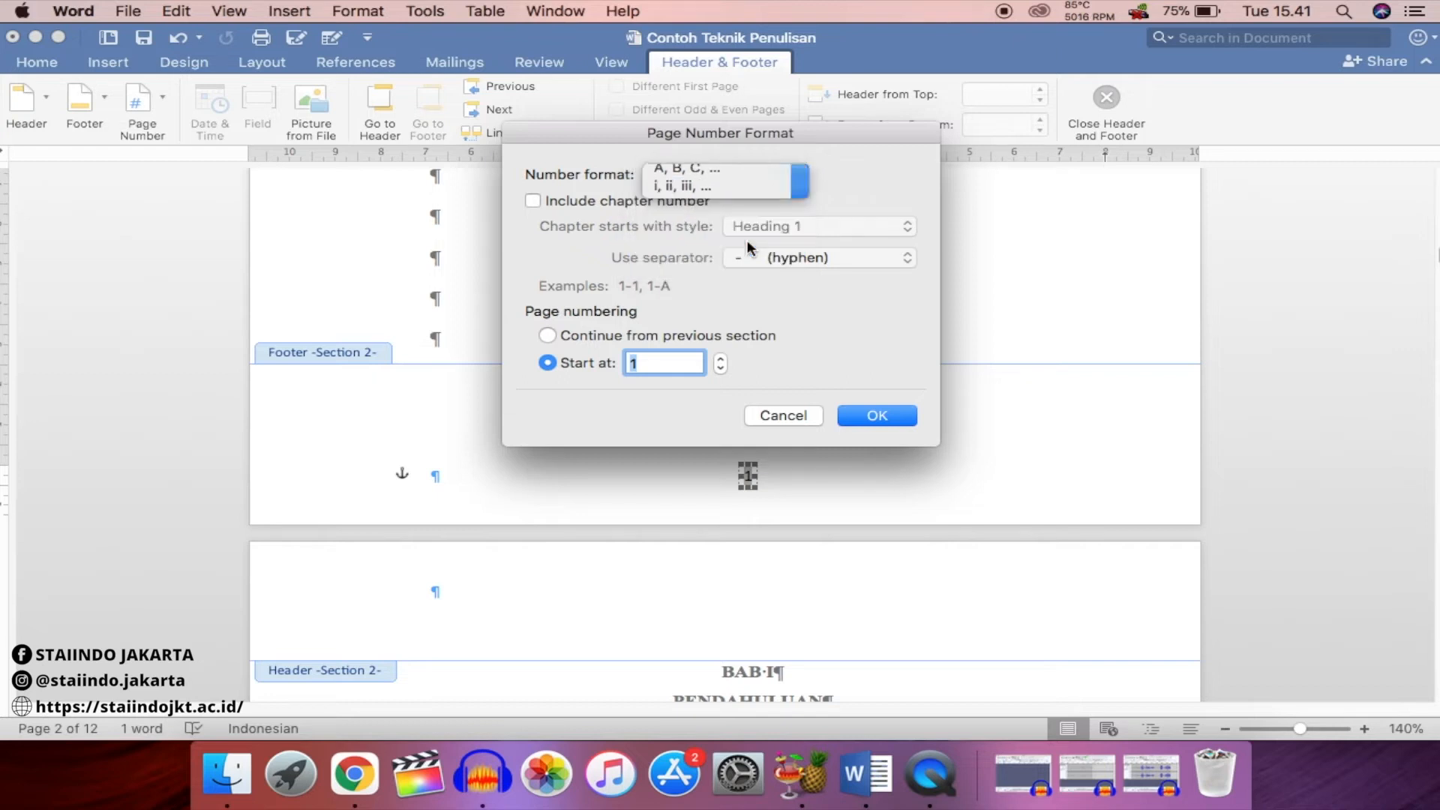
click(721, 360)
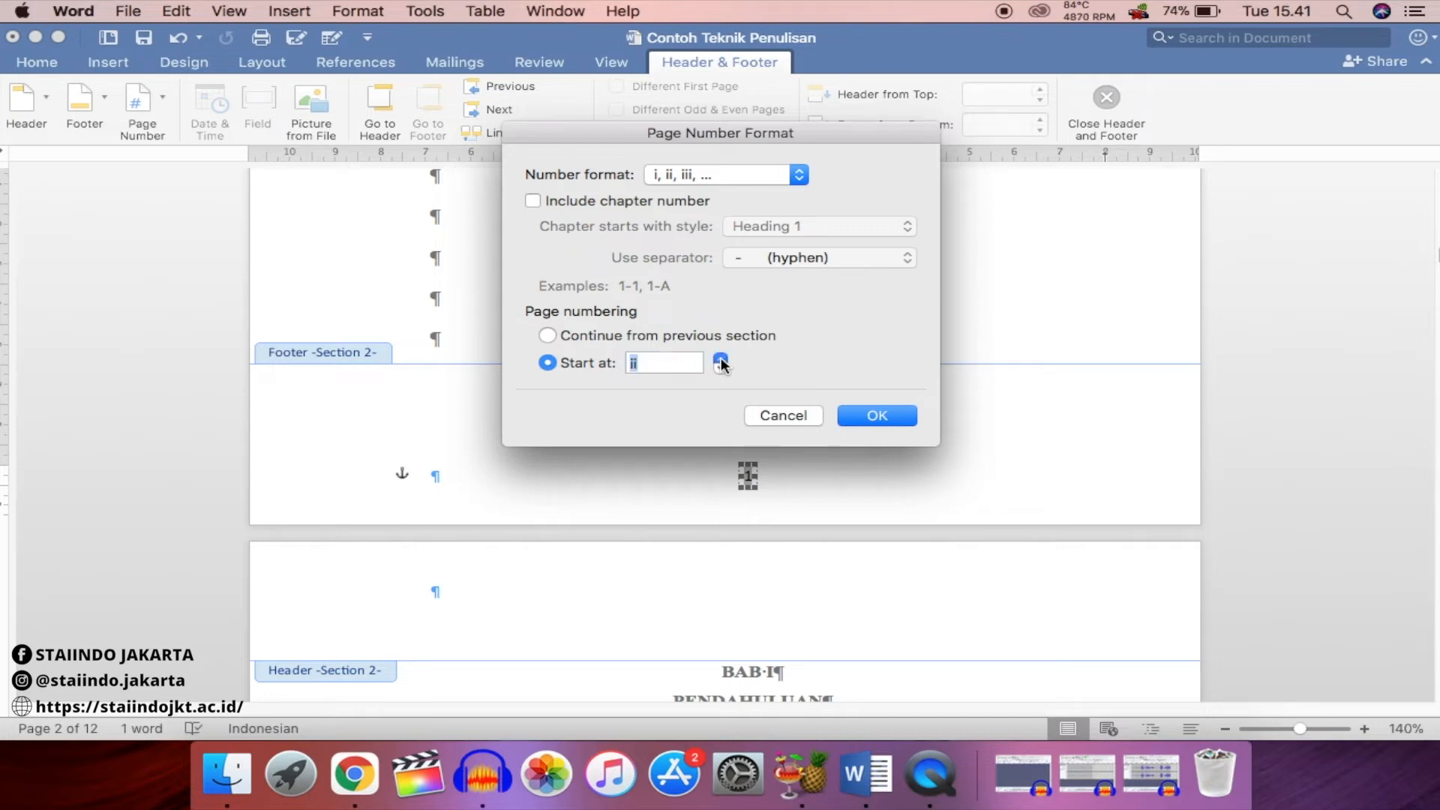
click(874, 416)
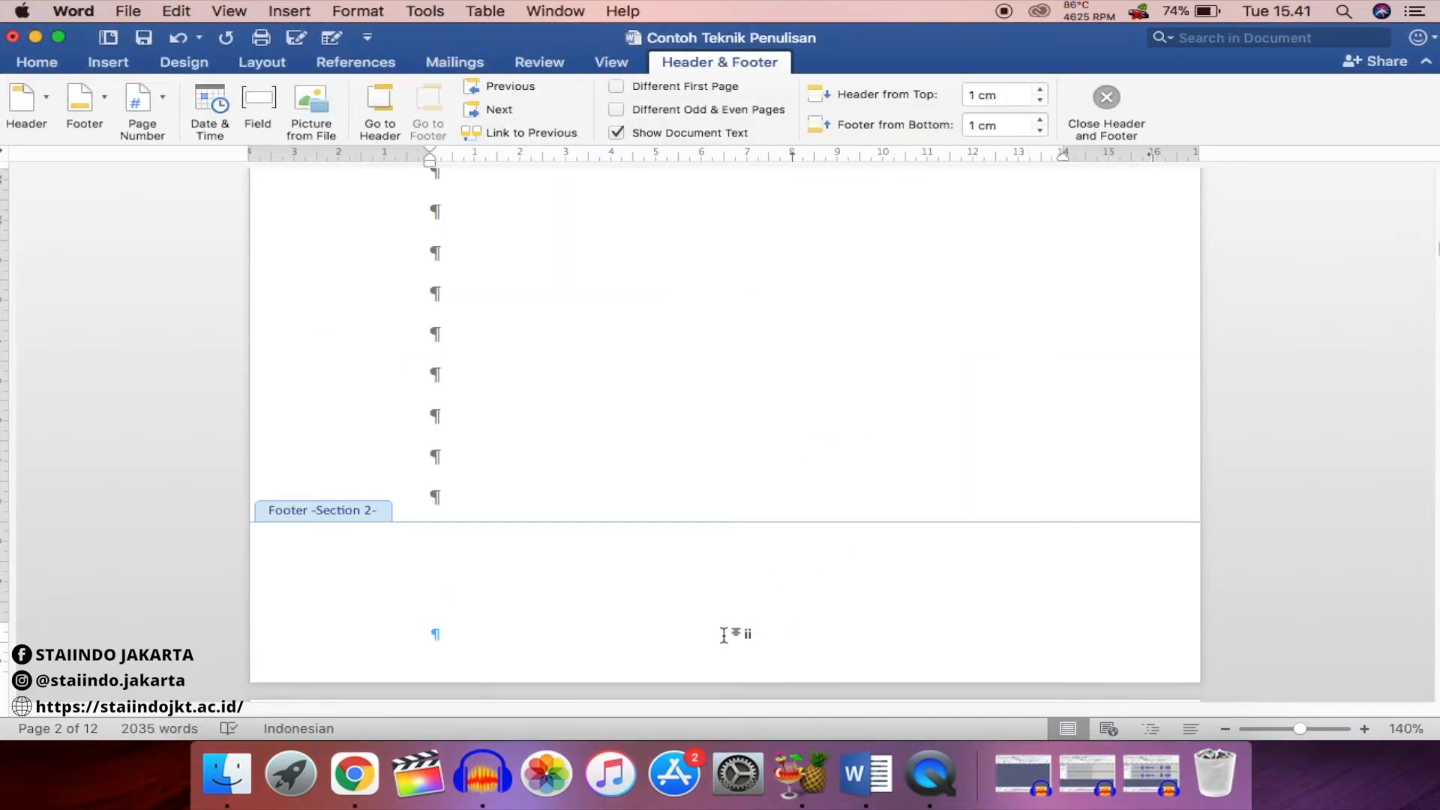
Examine the page numbering in the footers from the cover page through the first BAB I page
scroll(745, 605, down, 5)
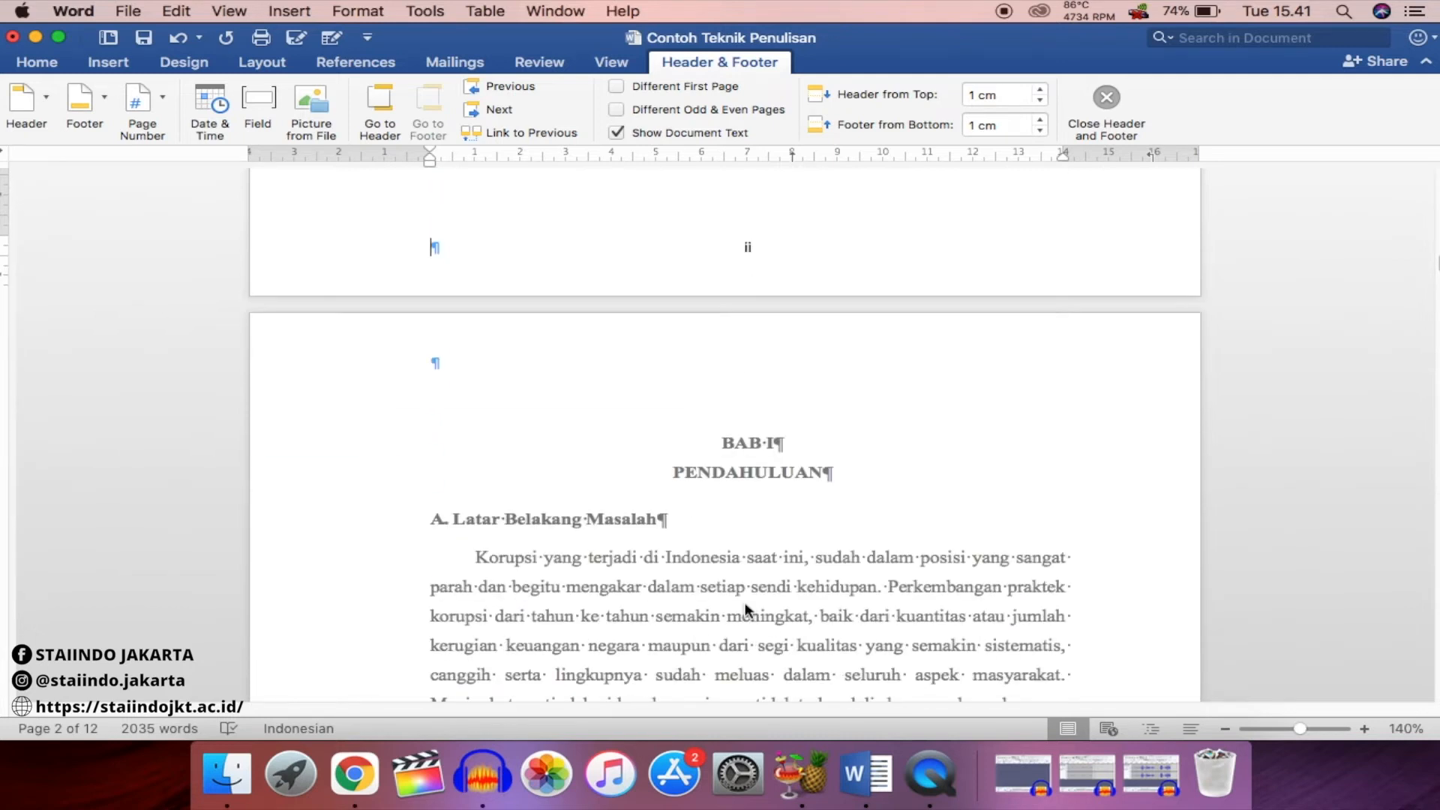
scroll(744, 608, up, 10)
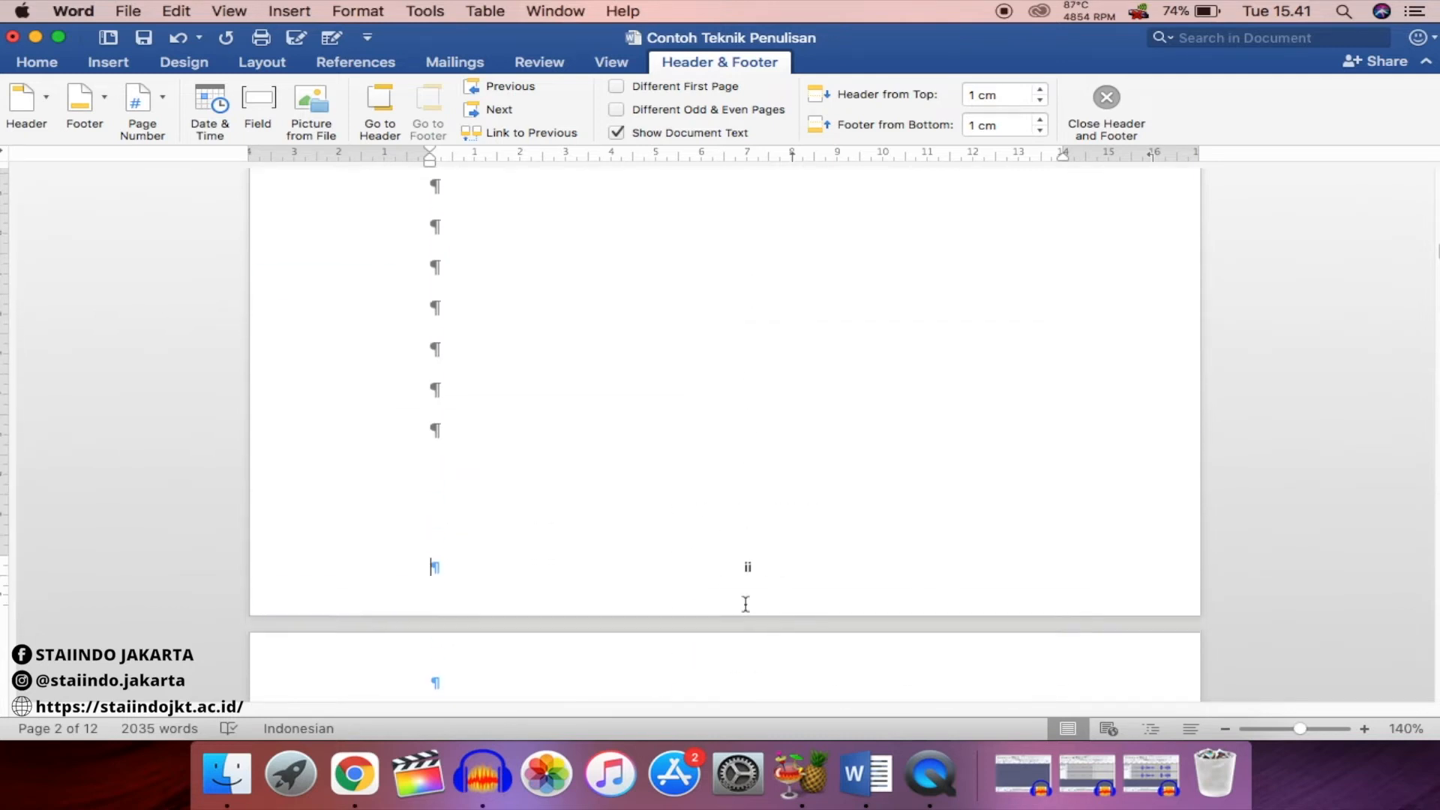
scroll(745, 609, up, 5)
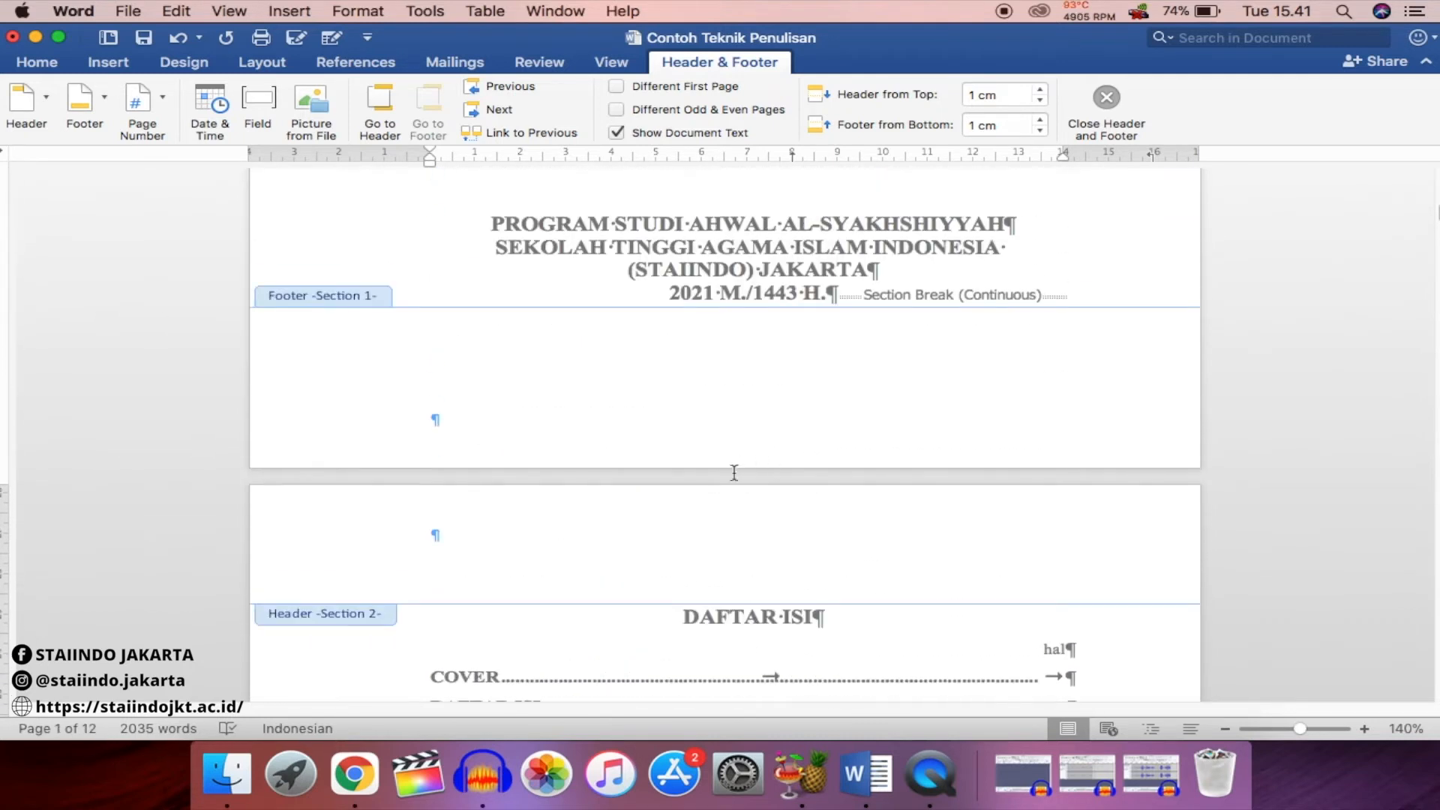
scroll(749, 493, down, 10)
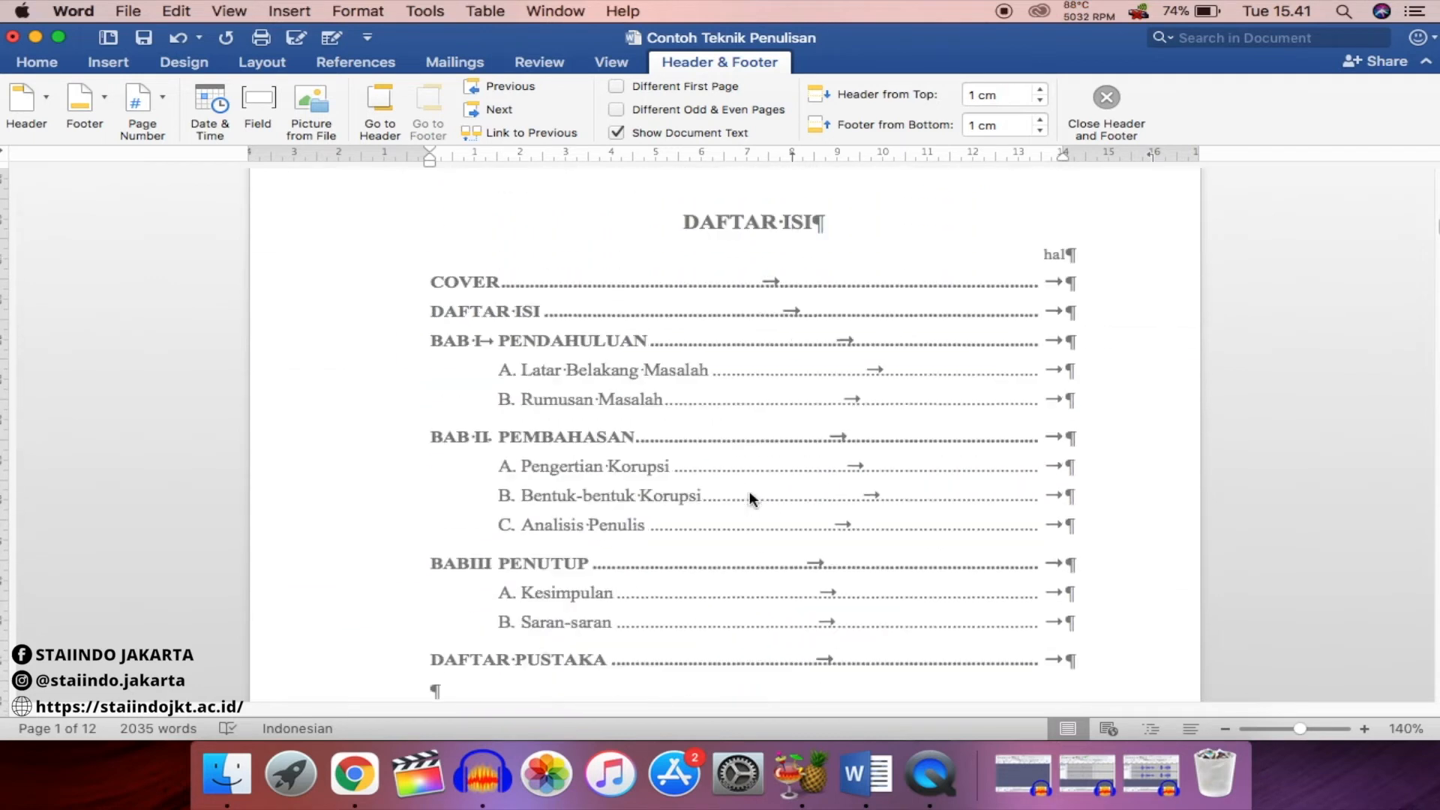
scroll(749, 493, down, 5)
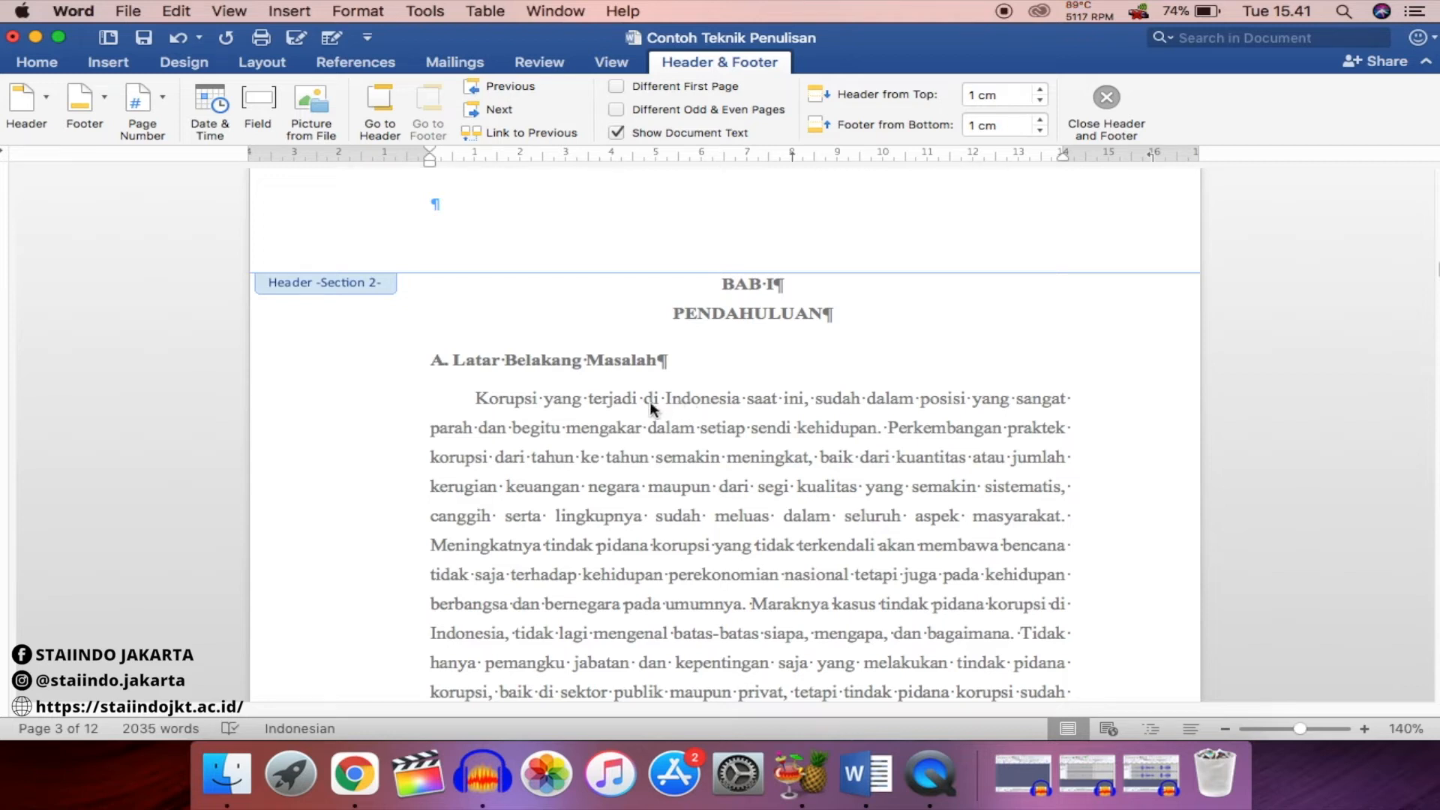
scroll(654, 415, down, 5)
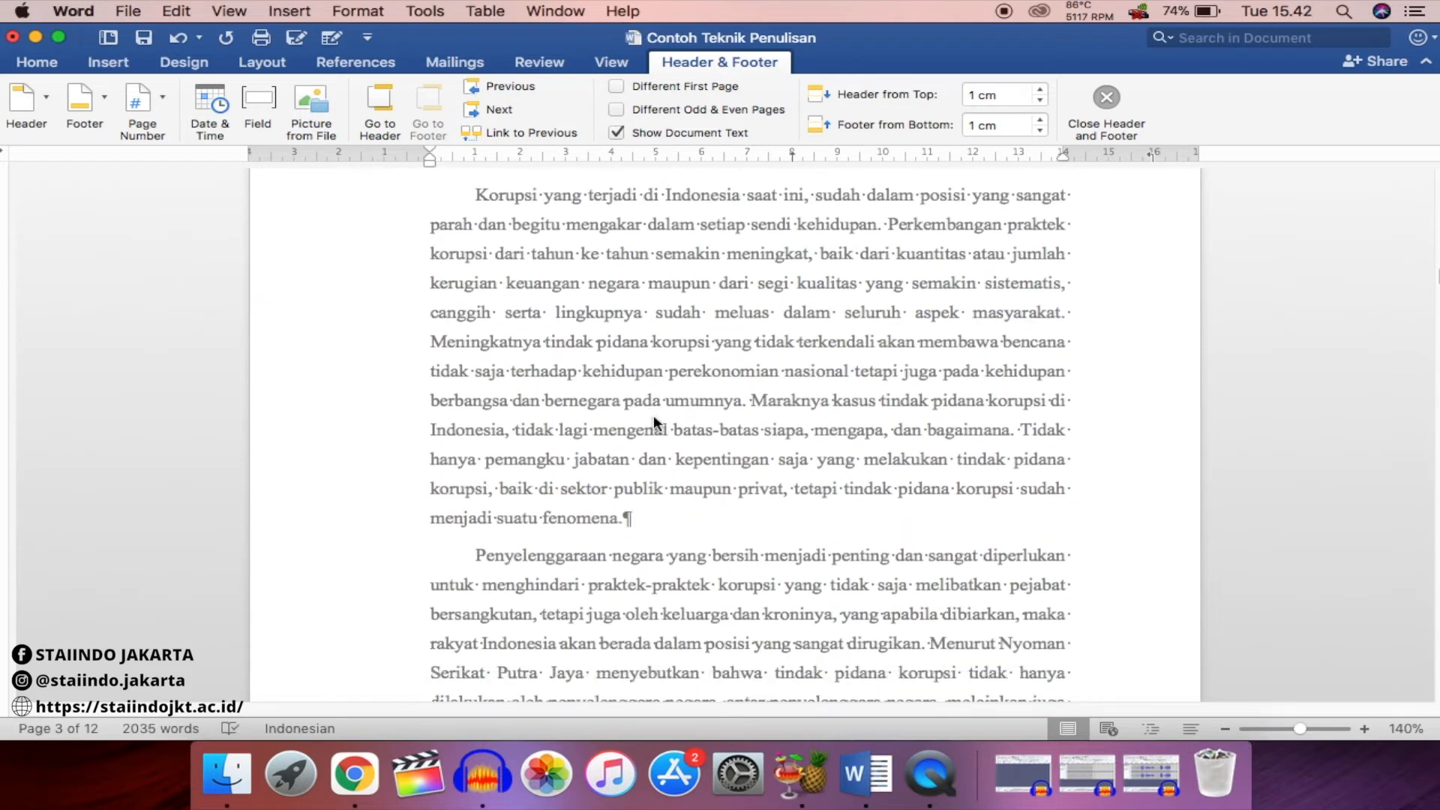
scroll(654, 415, down, 6)
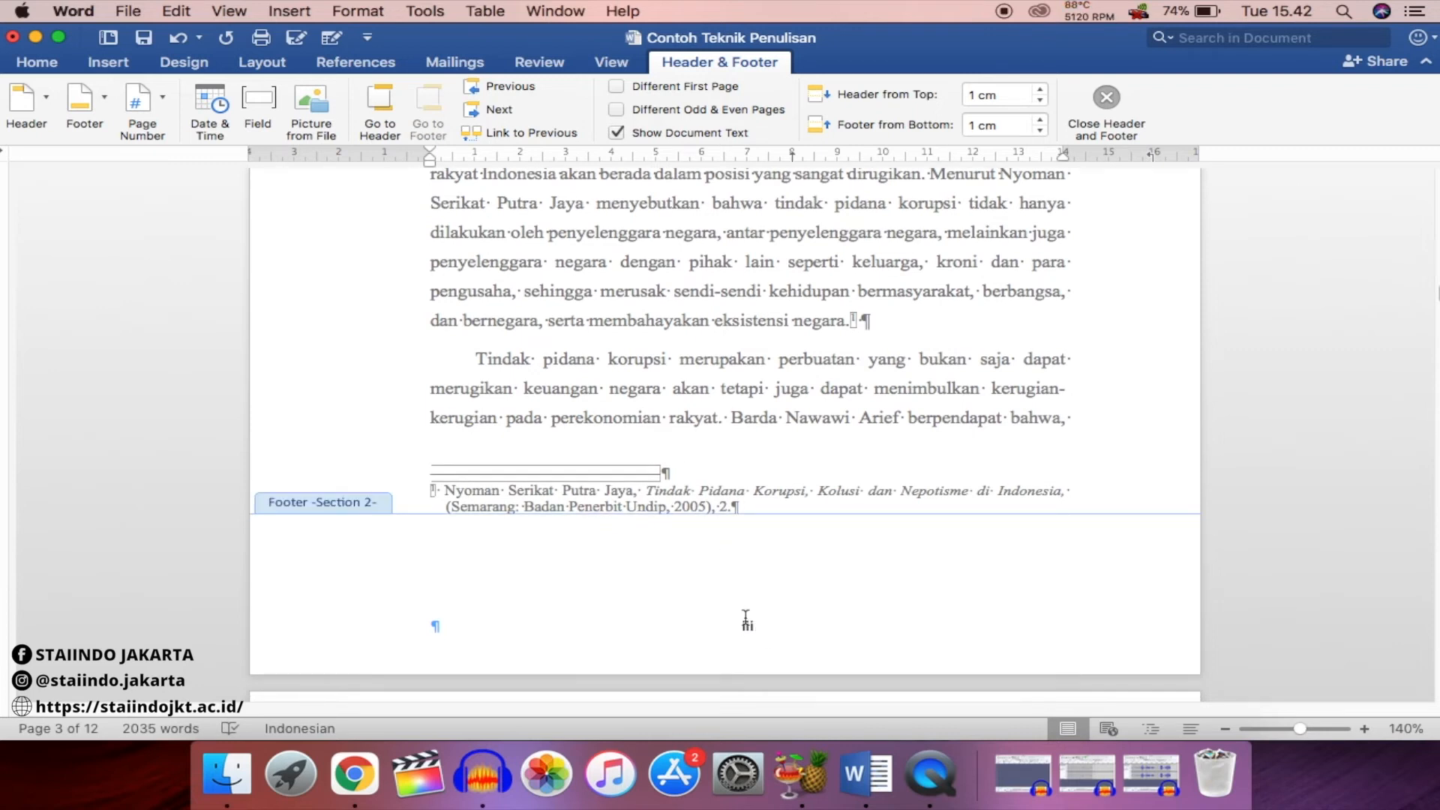
scroll(746, 618, up, 2)
scroll(746, 619, down, 5)
scroll(746, 619, up, 8)
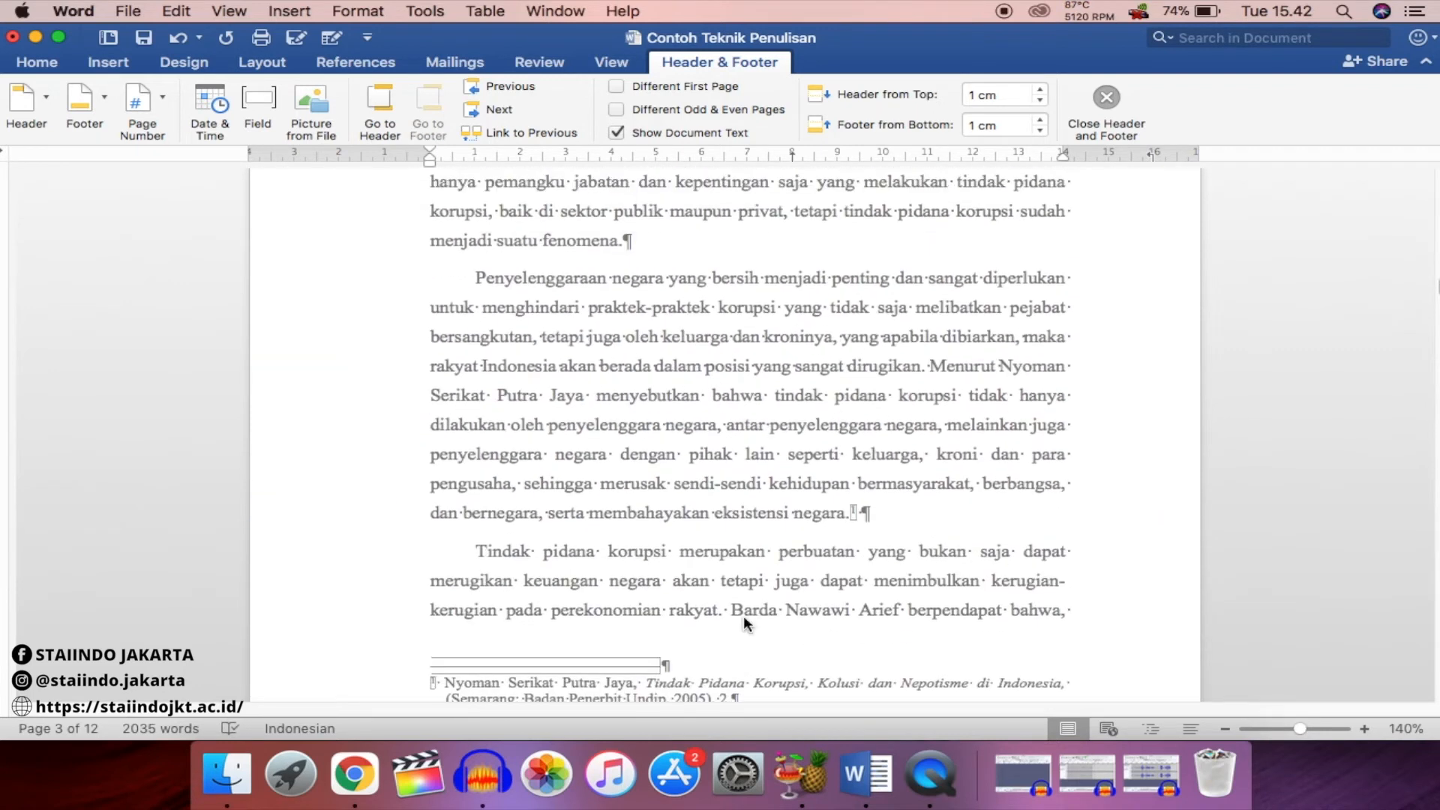
Insert a continuous section break directly before the BAB I heading
scroll(744, 621, up, 4)
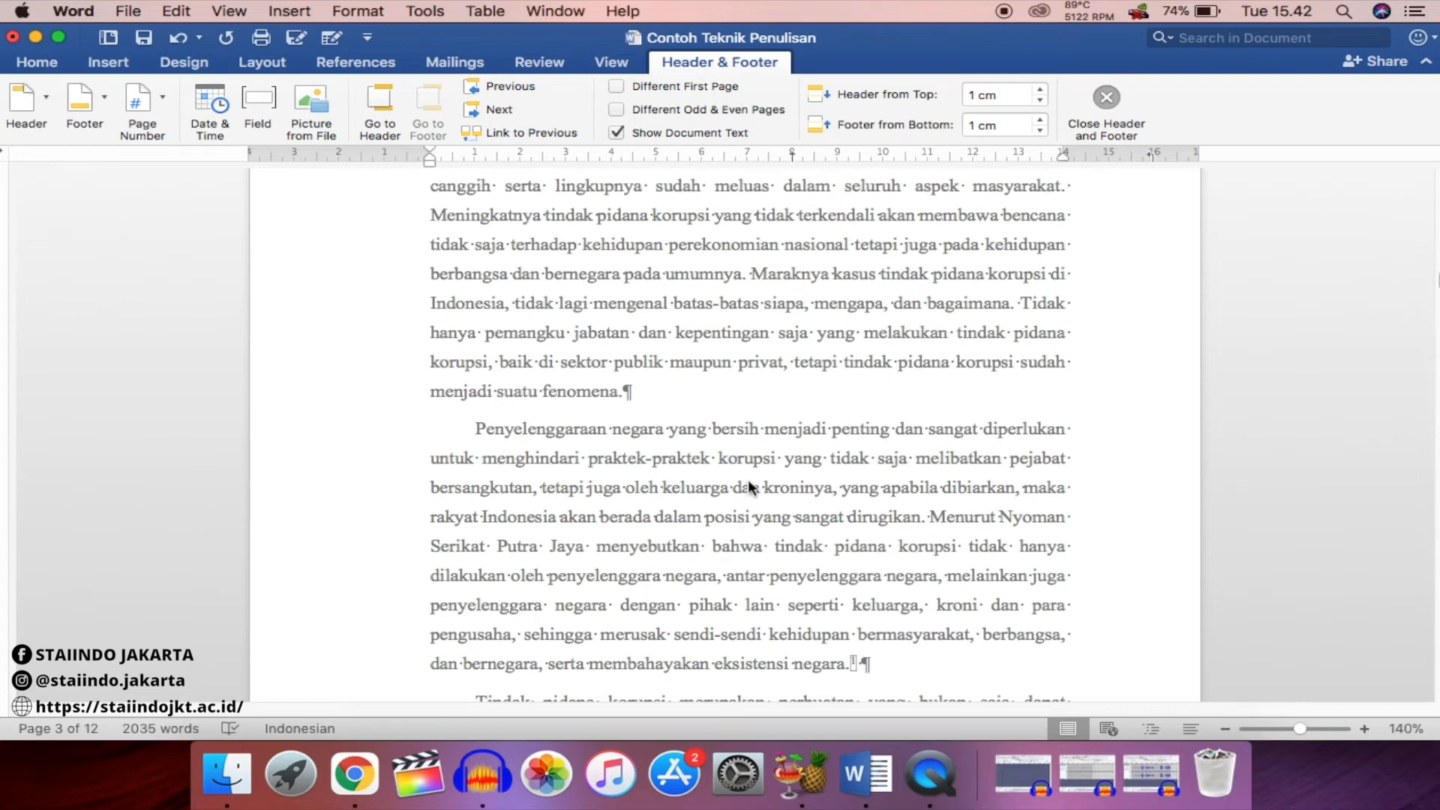
scroll(748, 486, up, 8)
scroll(748, 479, up, 4)
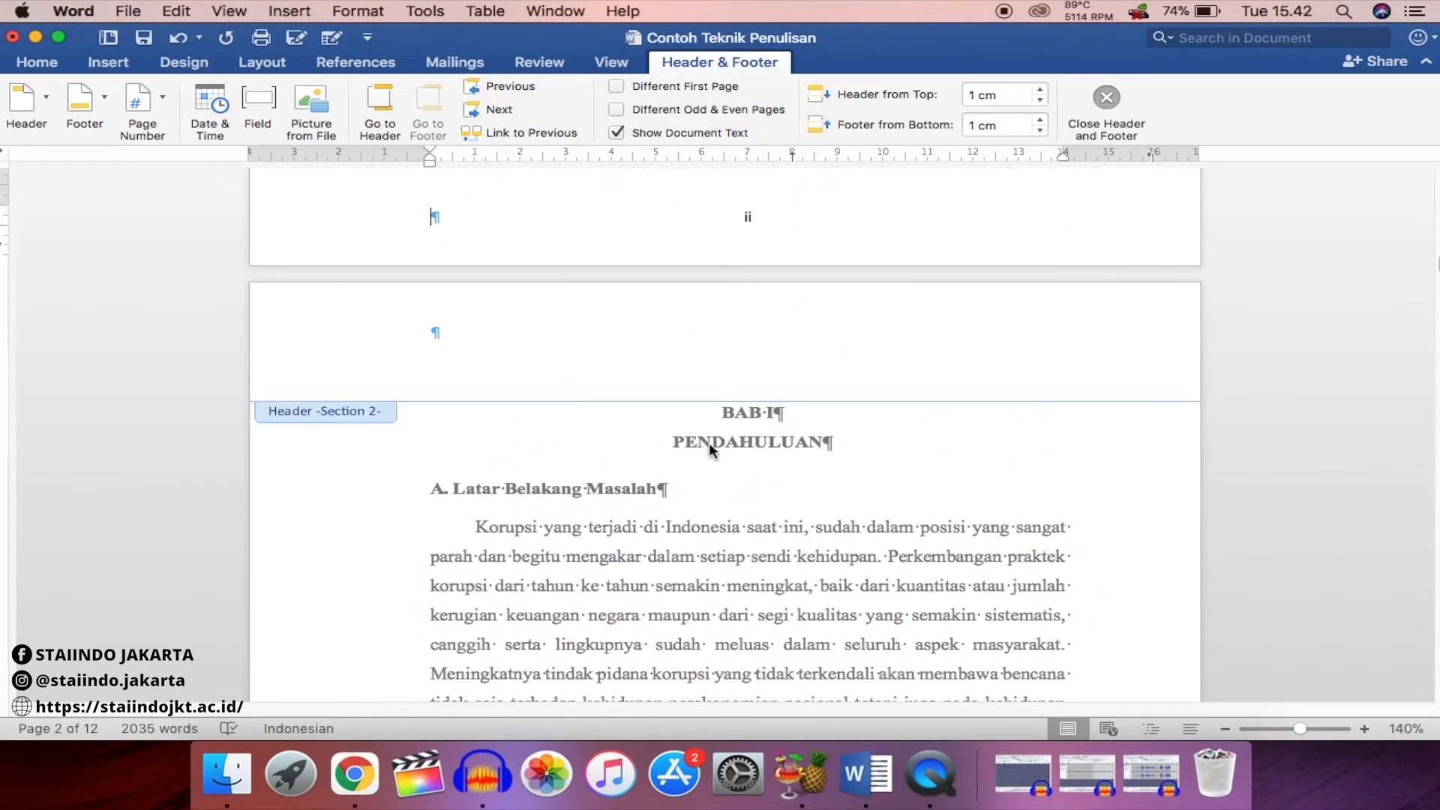
double_click(701, 420)
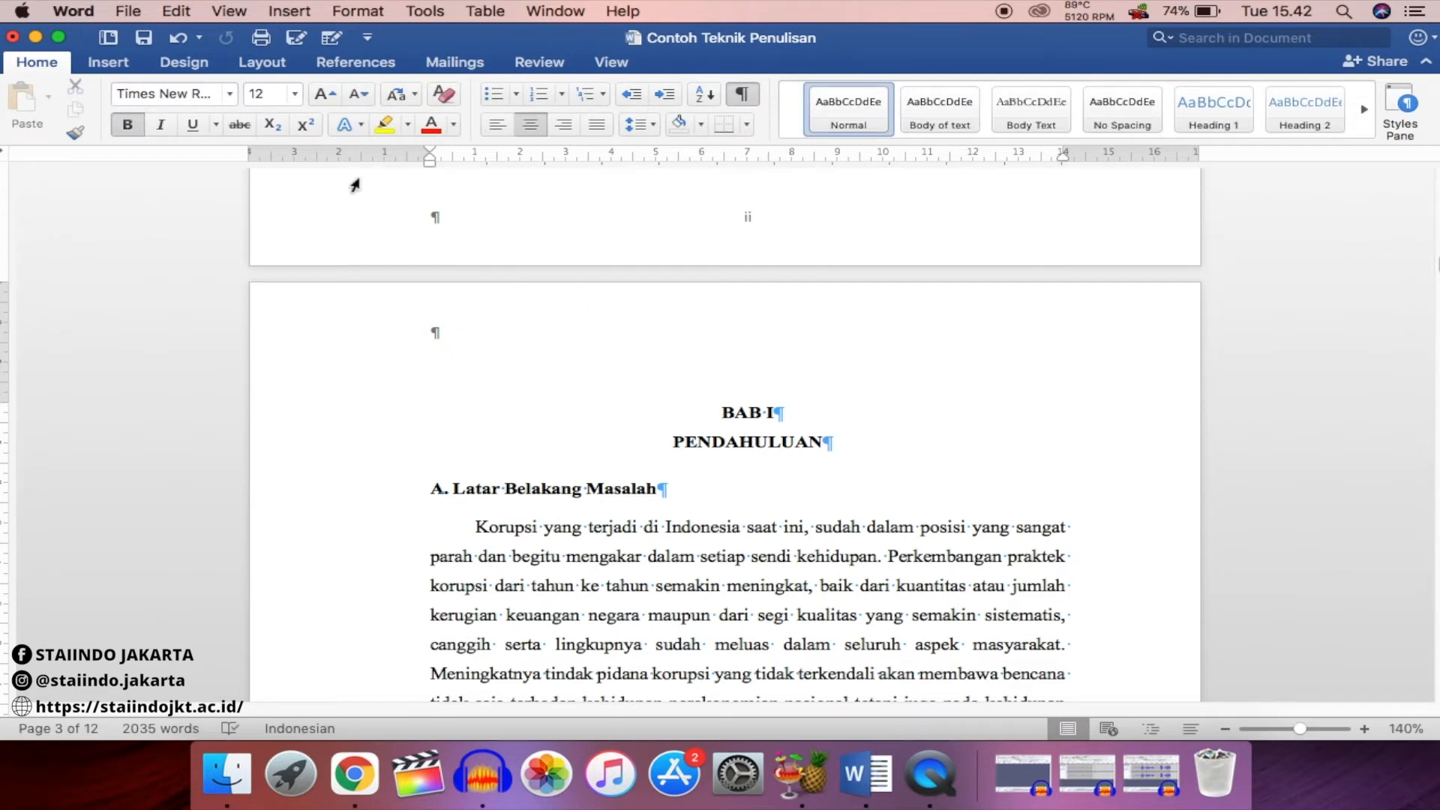
click(262, 64)
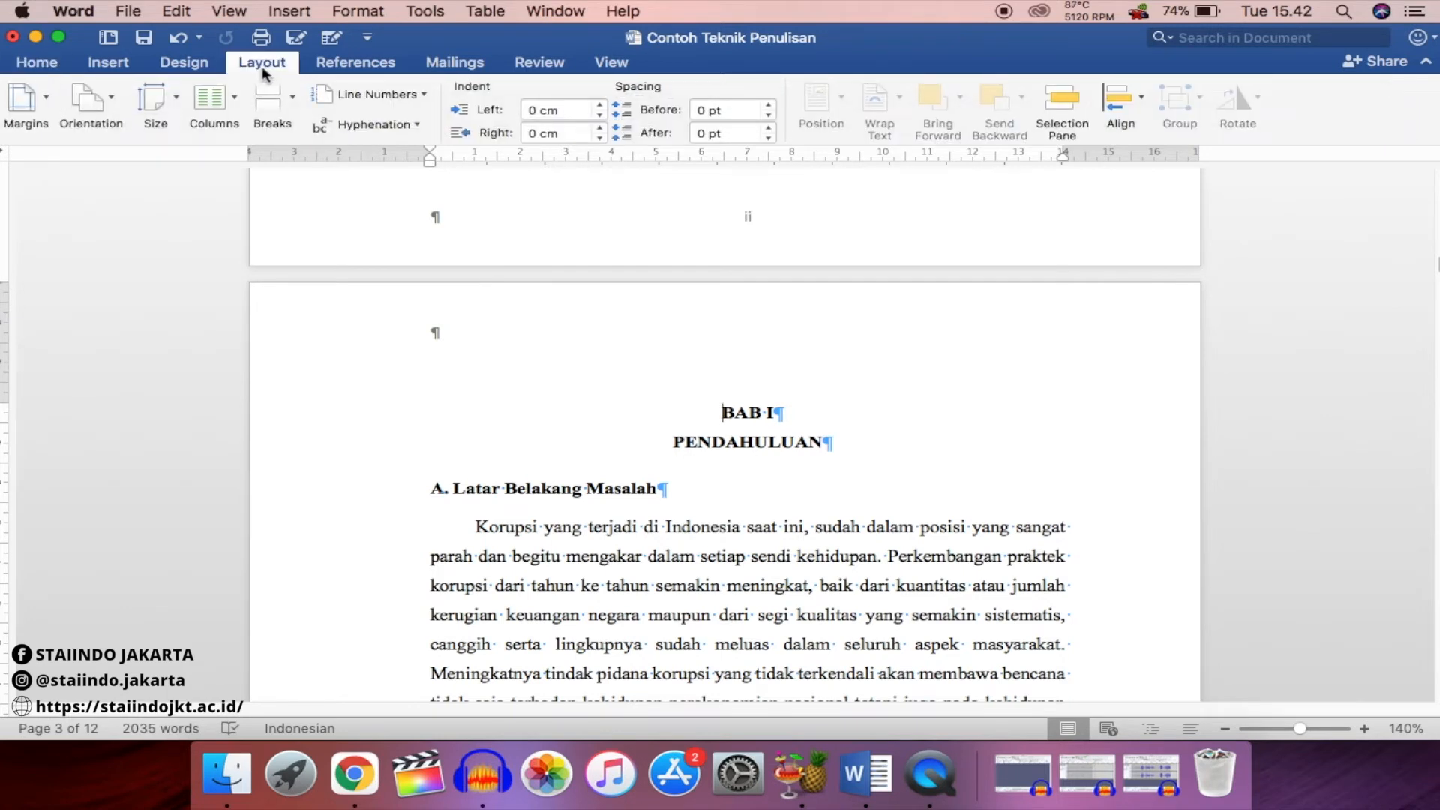
click(293, 100)
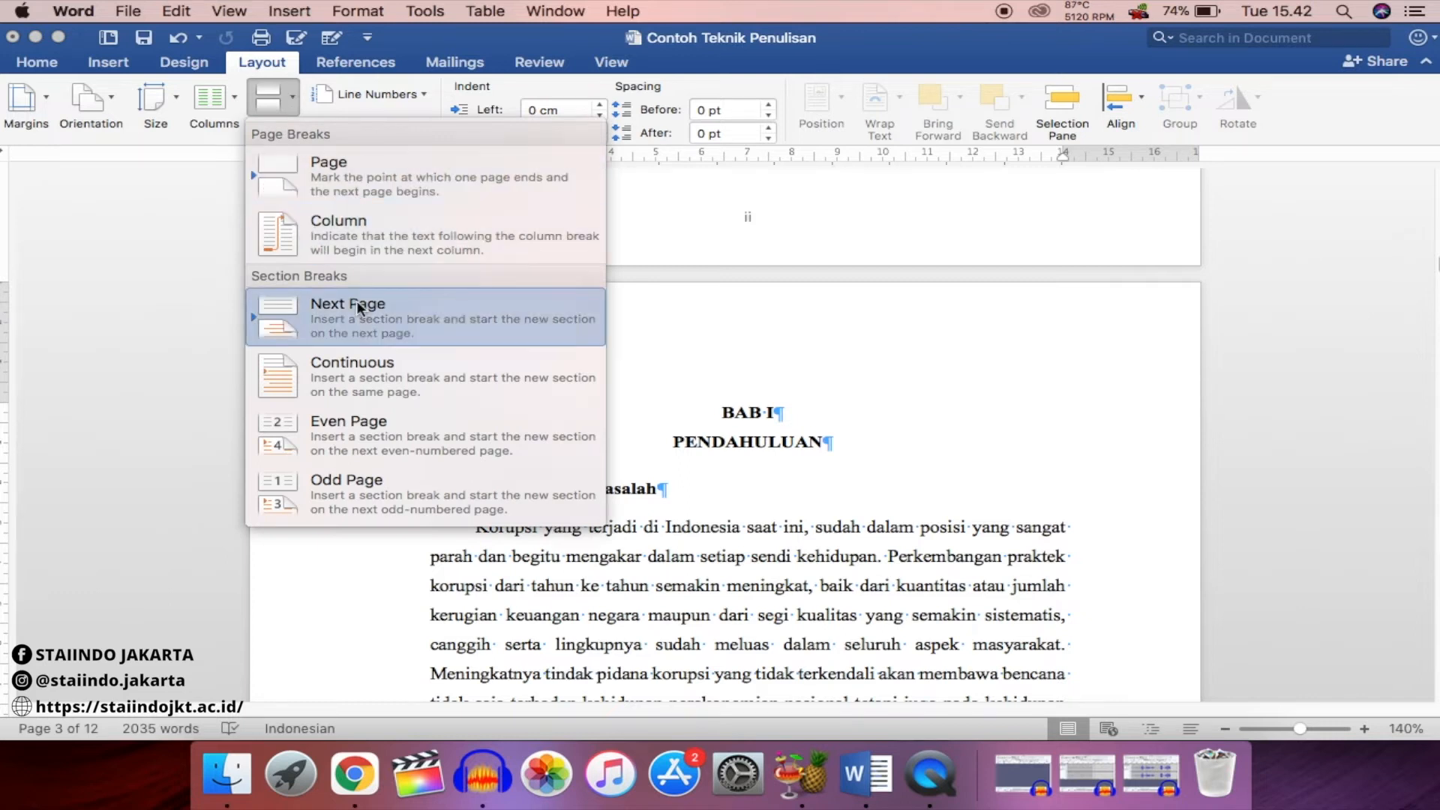
click(381, 384)
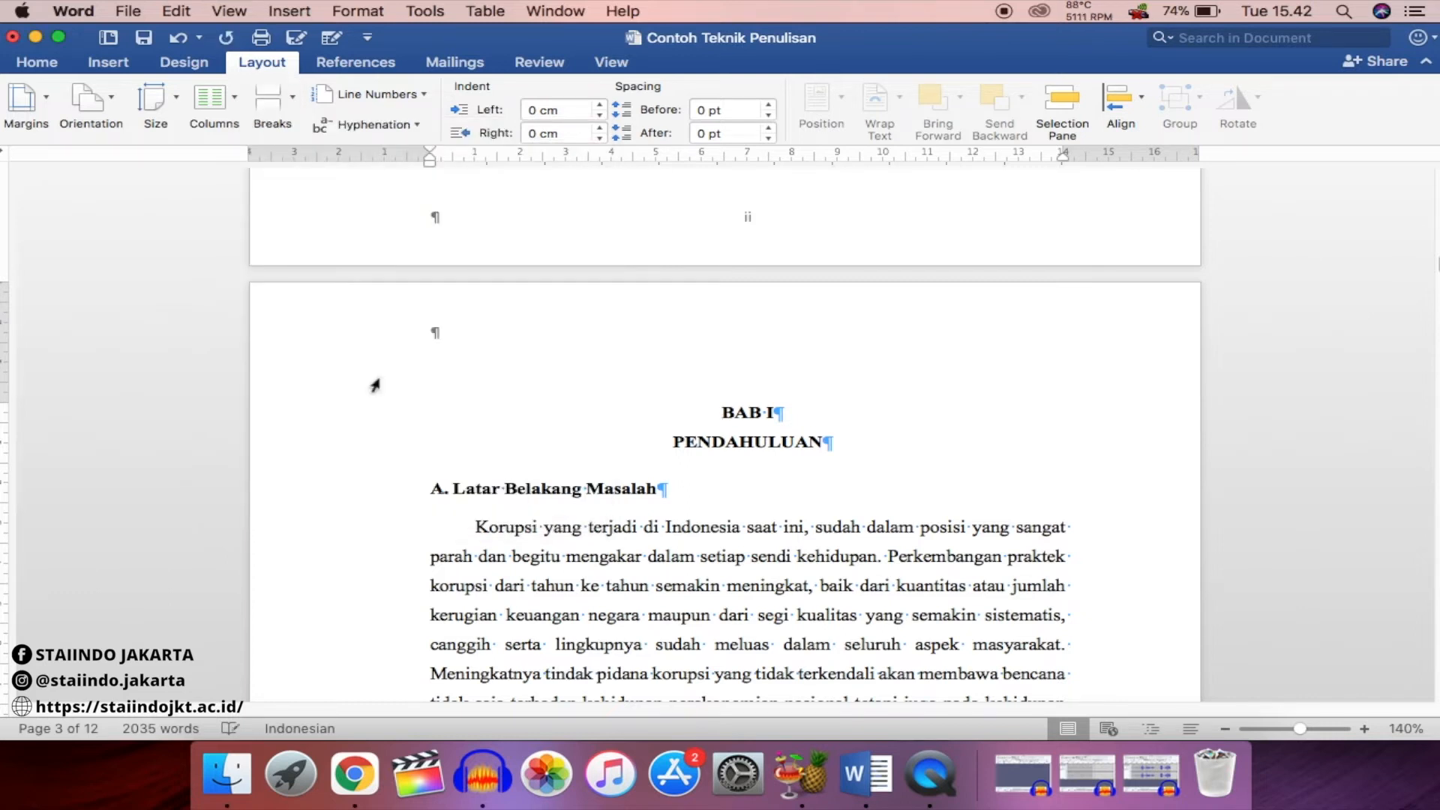
Unlink the Section 3 header and footer on the first BAB I page from the previous section
scroll(646, 416, up, 3)
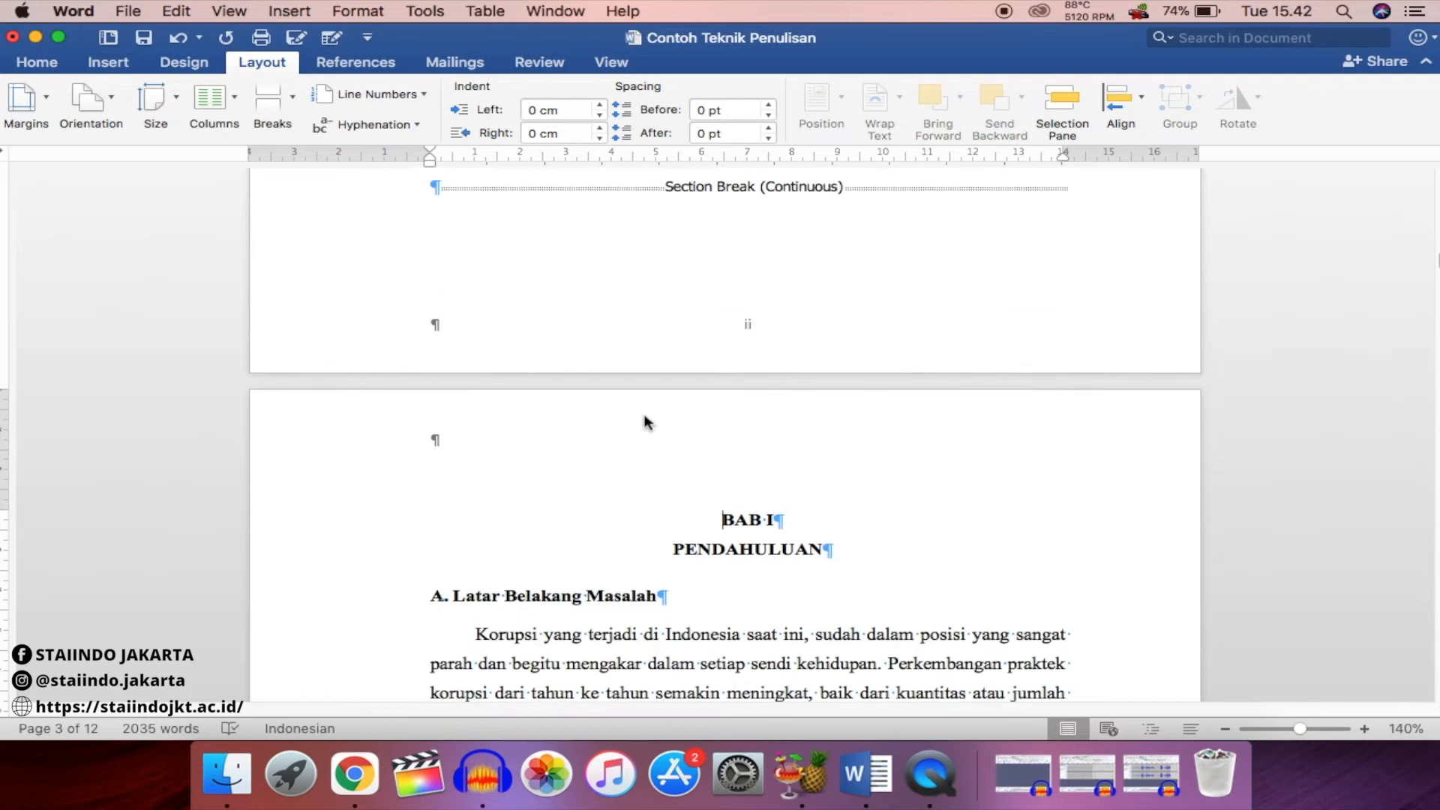
scroll(646, 421, up, 2)
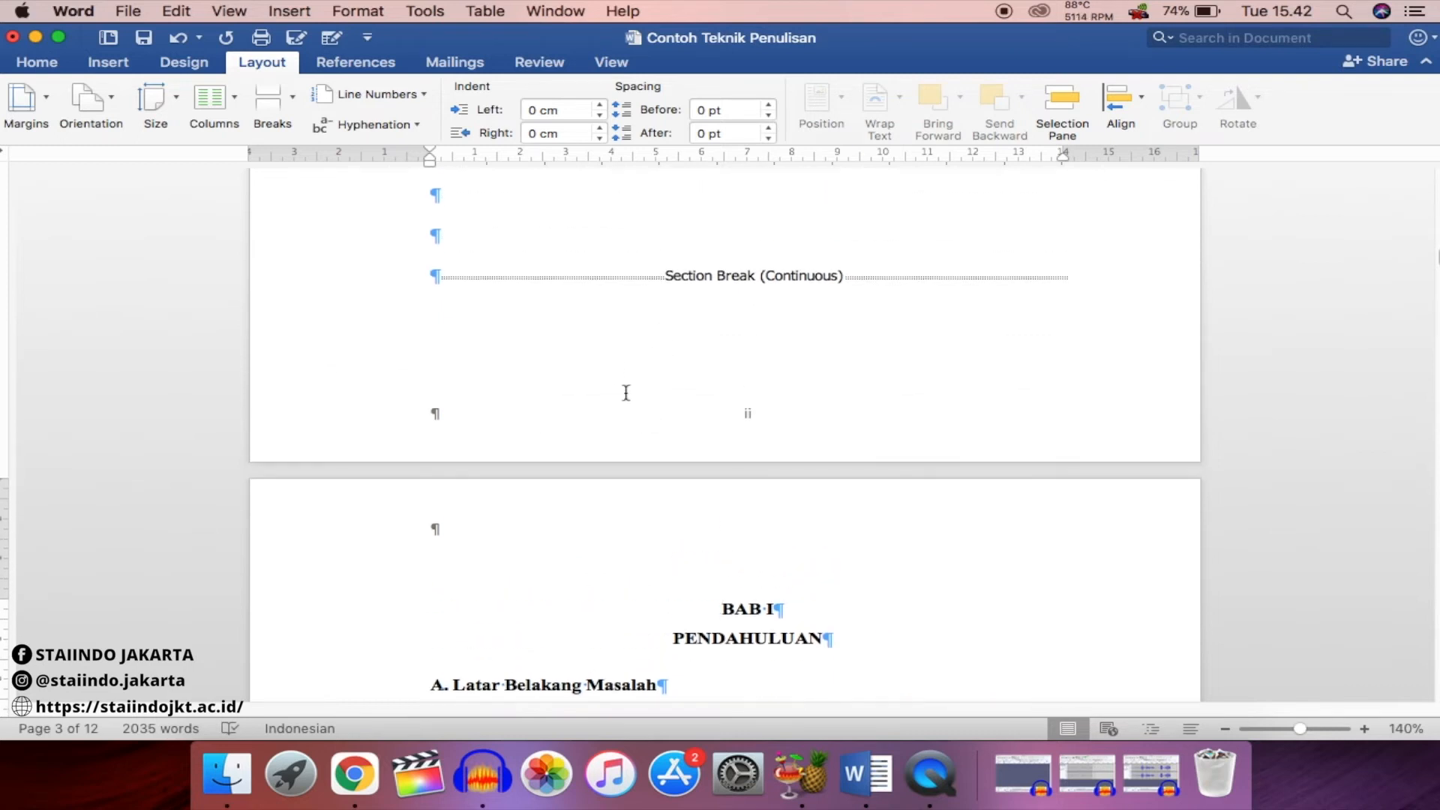
double_click(559, 539)
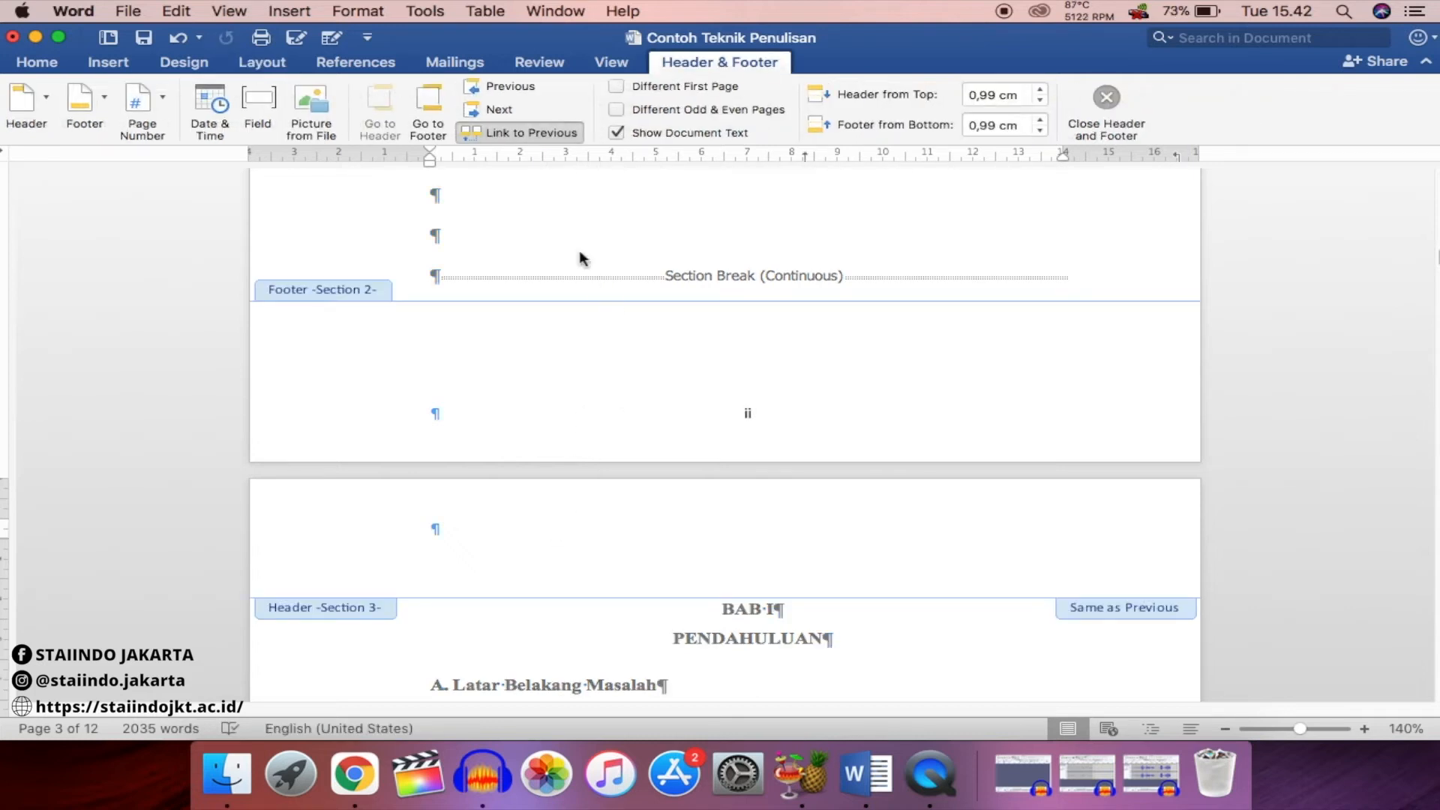
click(538, 135)
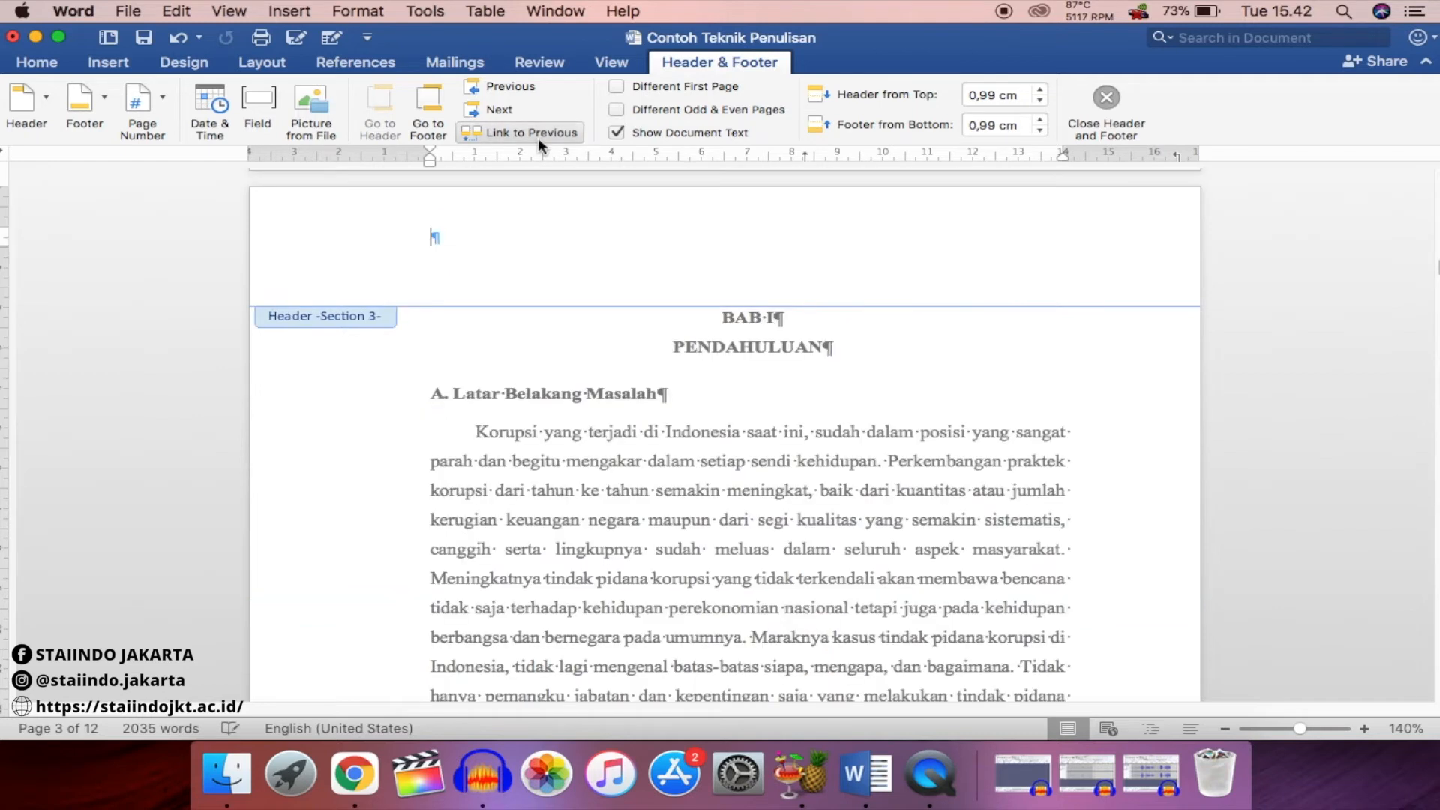
scroll(581, 422, up, 2)
scroll(582, 422, up, 1)
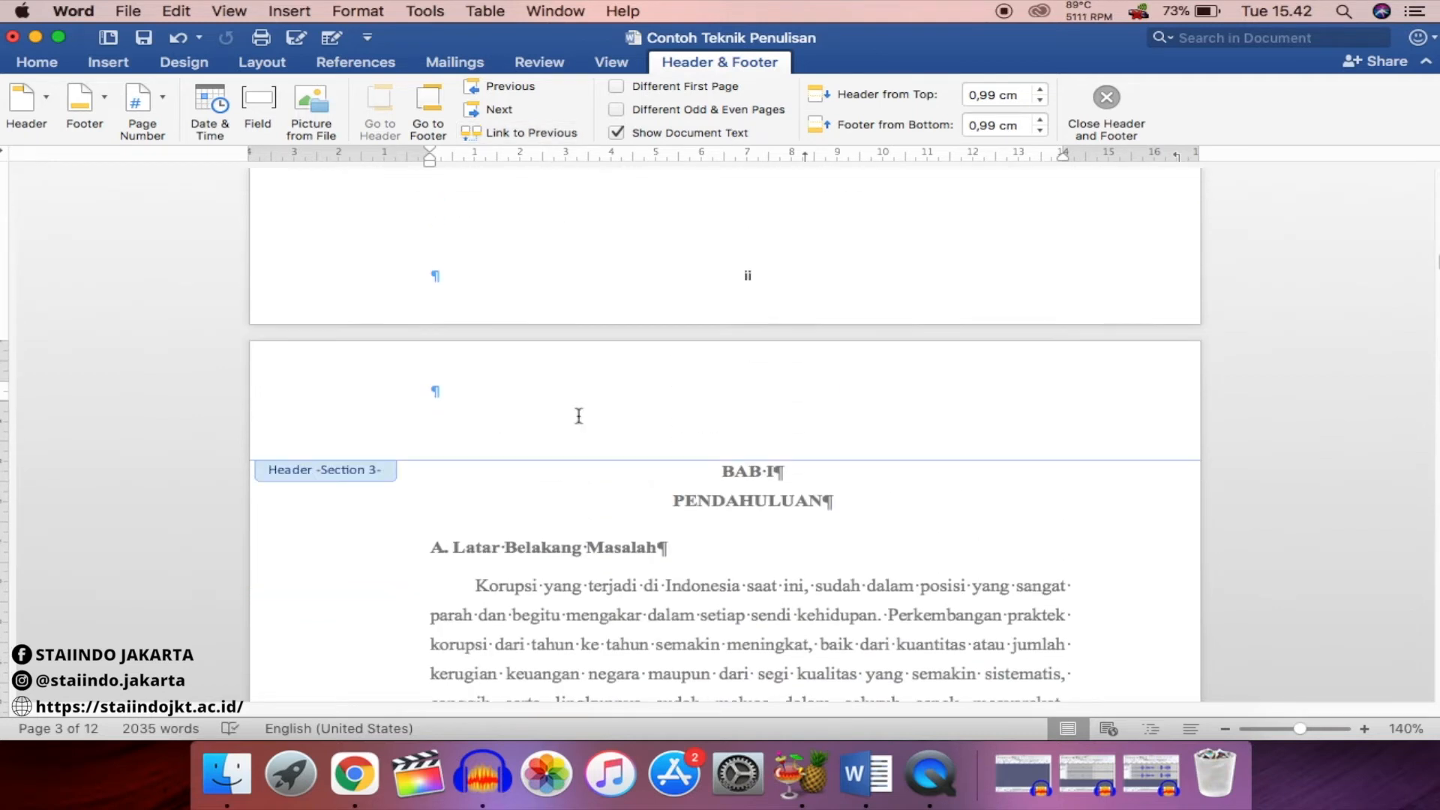
scroll(578, 415, down, 15)
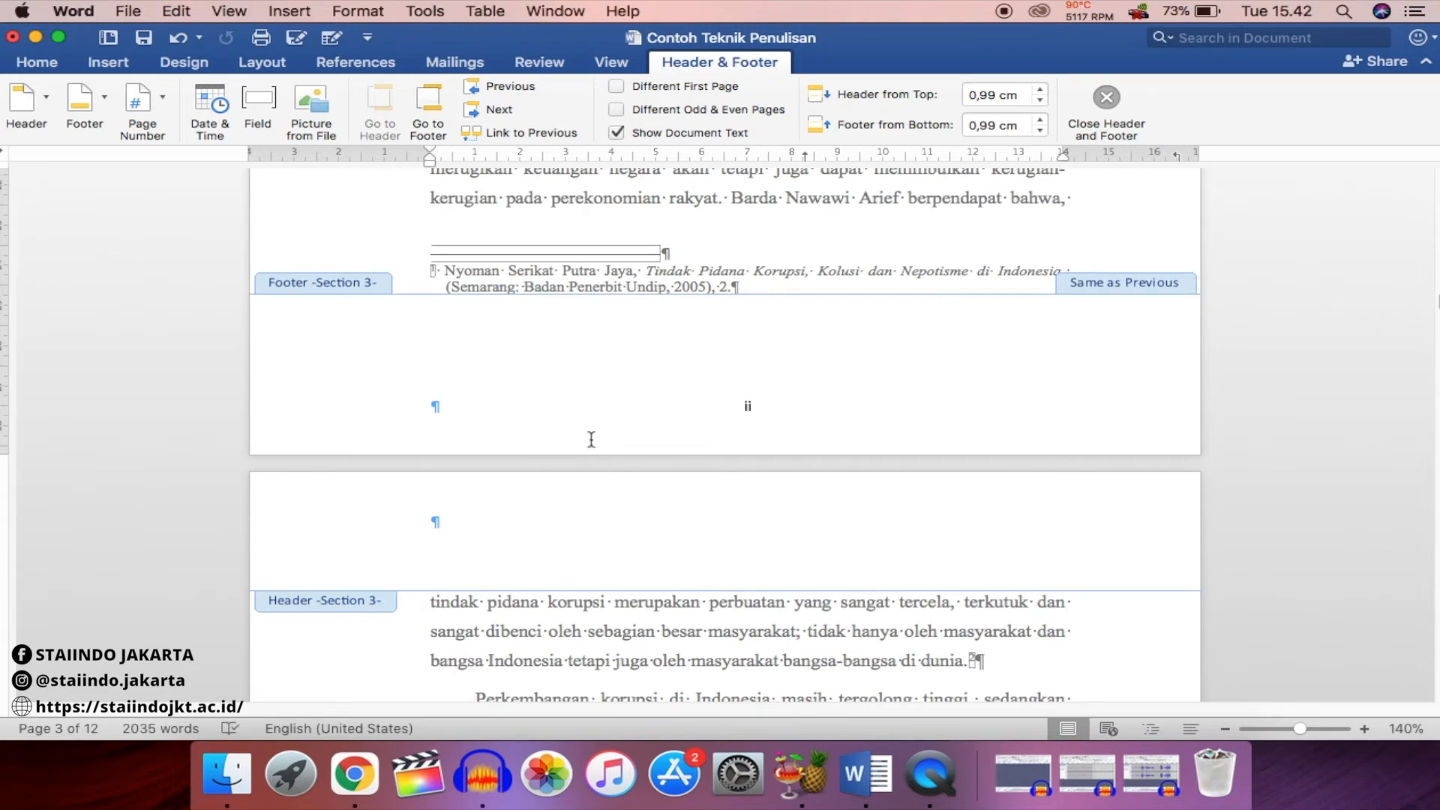
click(530, 134)
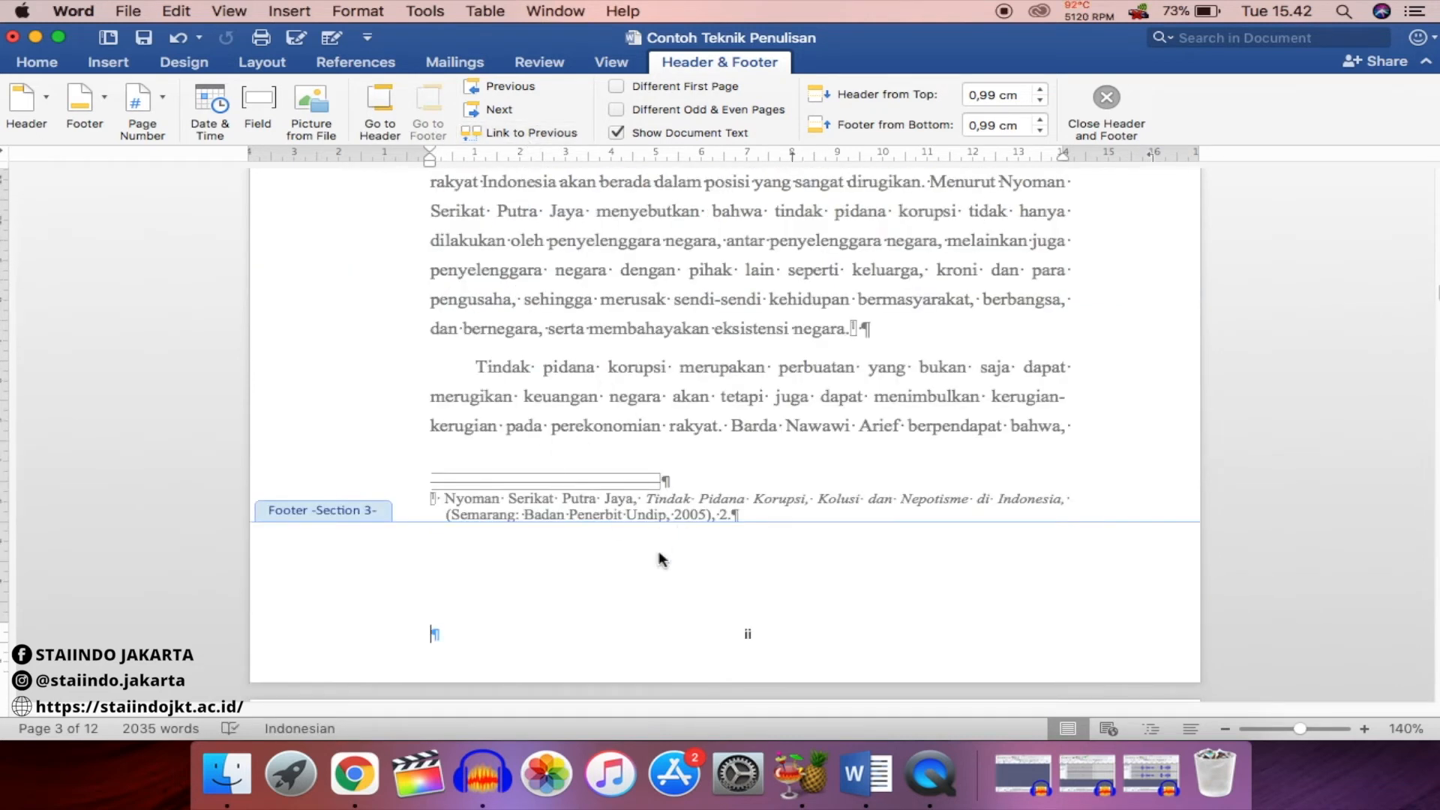
Format the Section 3 page number on the first BAB I page as 1, 2, 3, starting at 1
scroll(688, 560, down, 3)
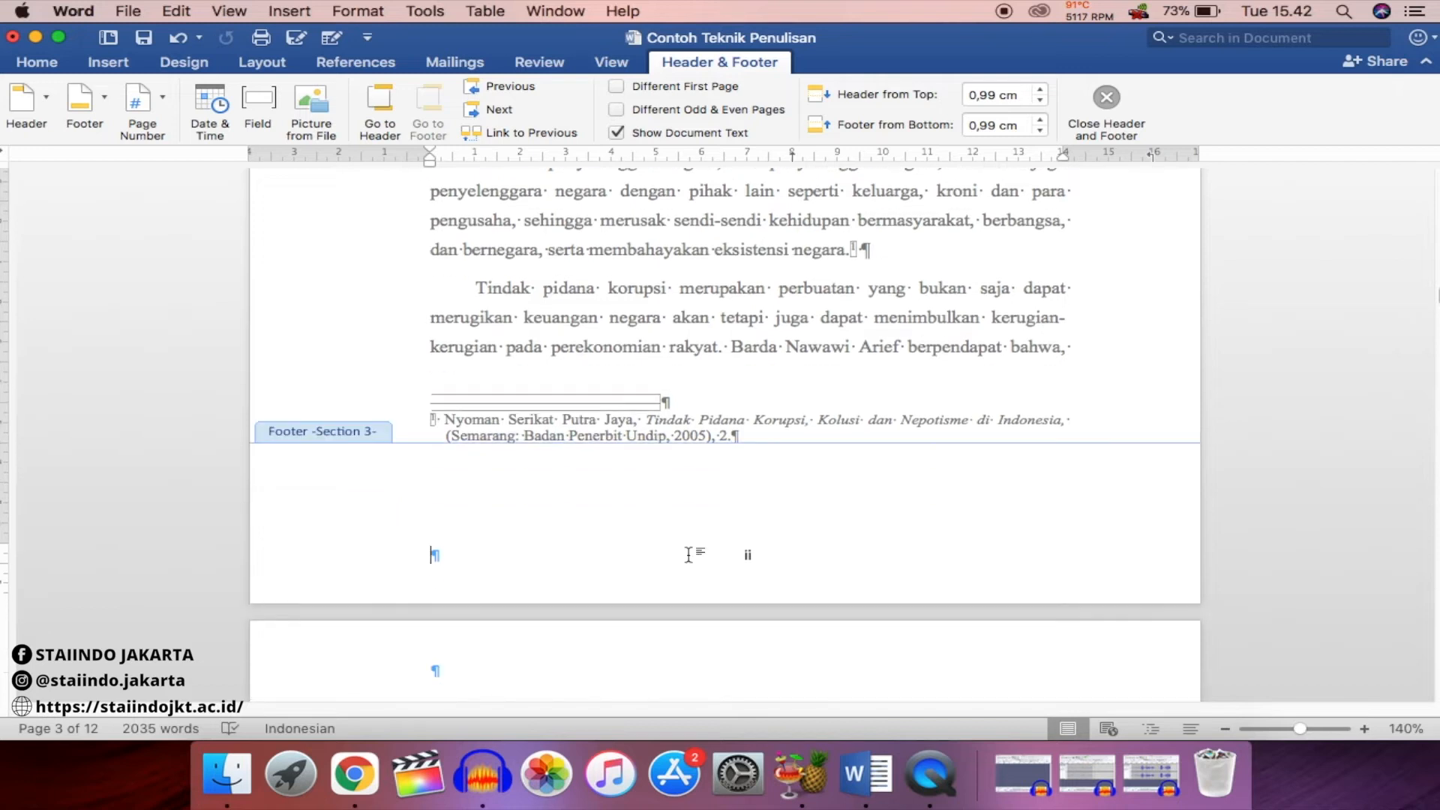
scroll(688, 554, down, 4)
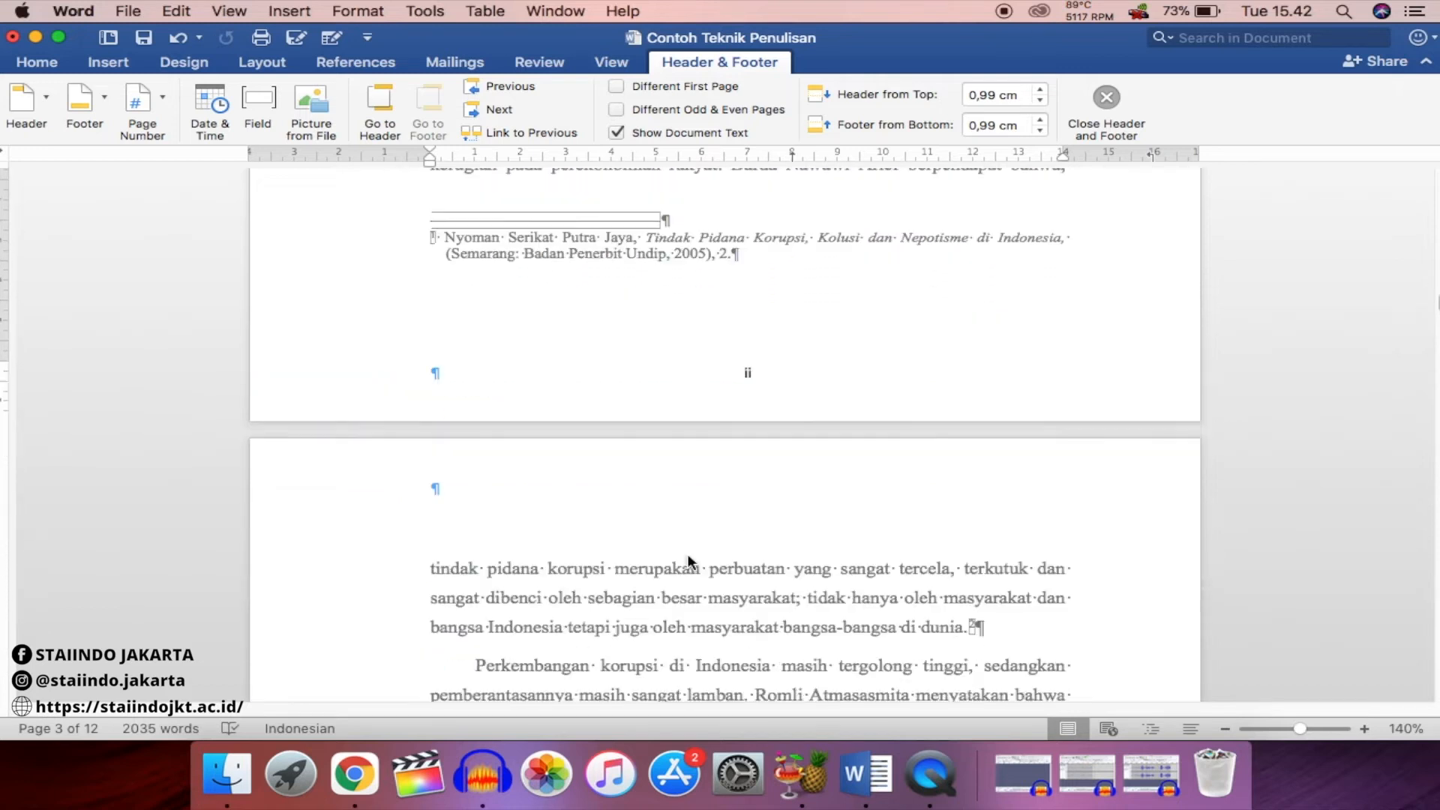
scroll(688, 555, up, 15)
scroll(687, 553, up, 10)
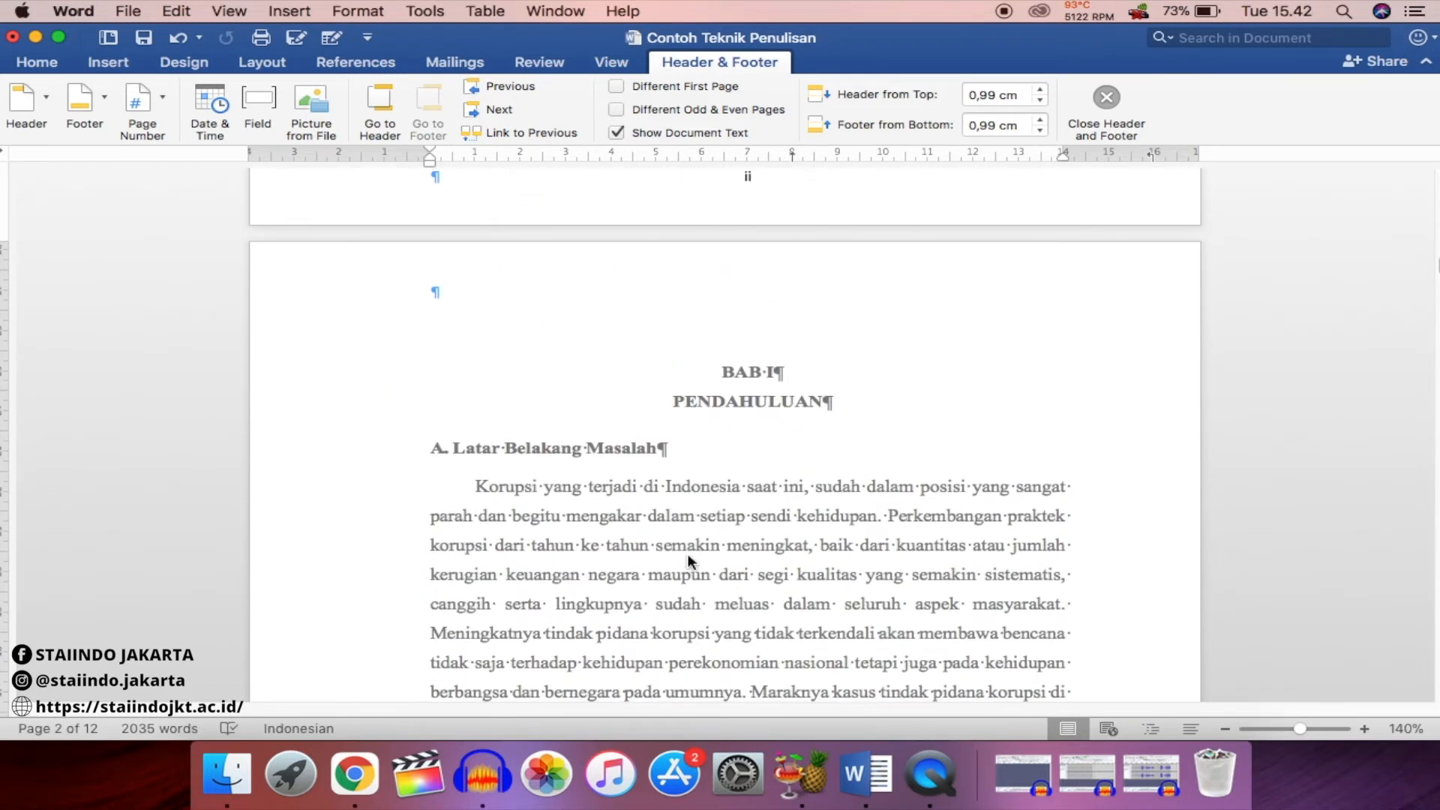
scroll(685, 481, down, 20)
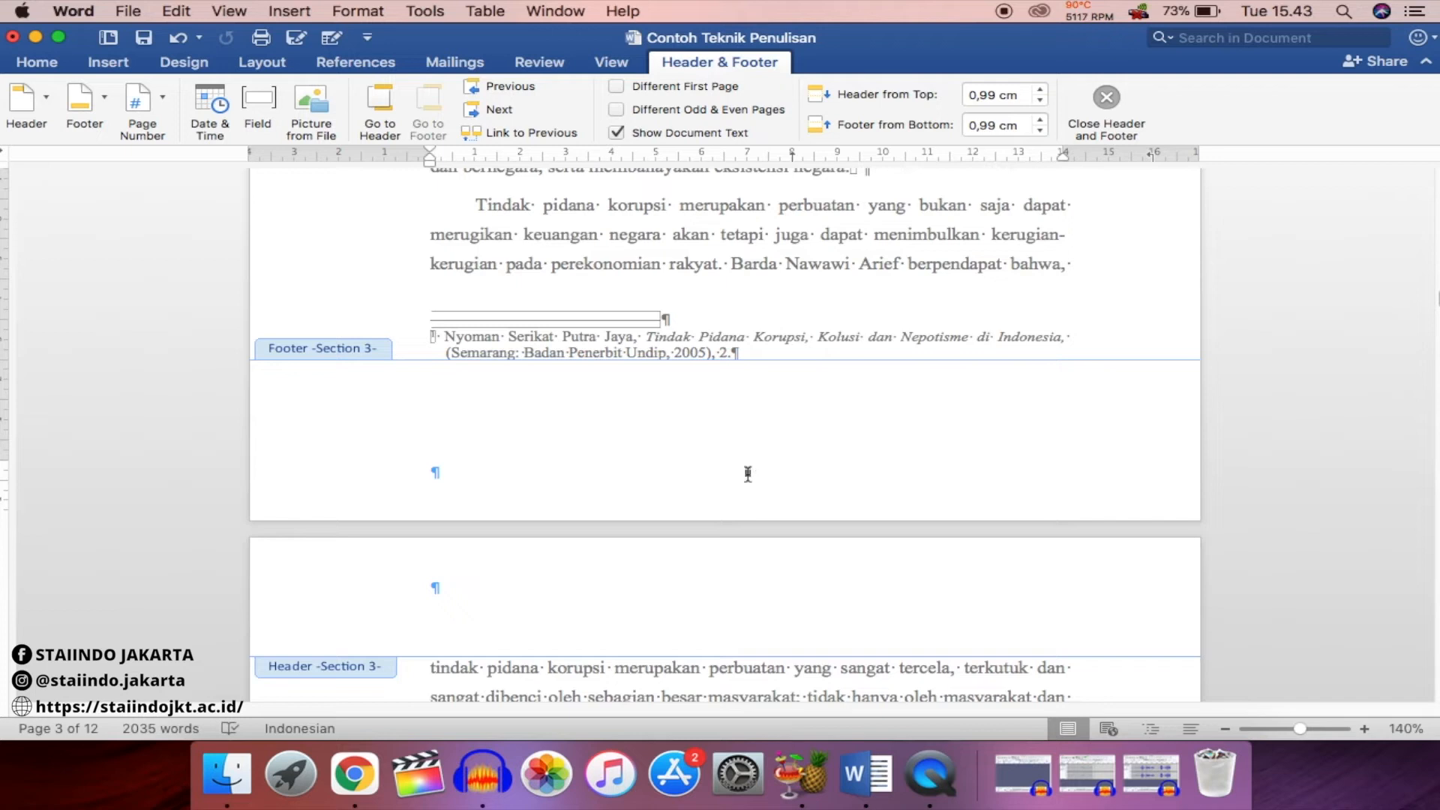
click(747, 472)
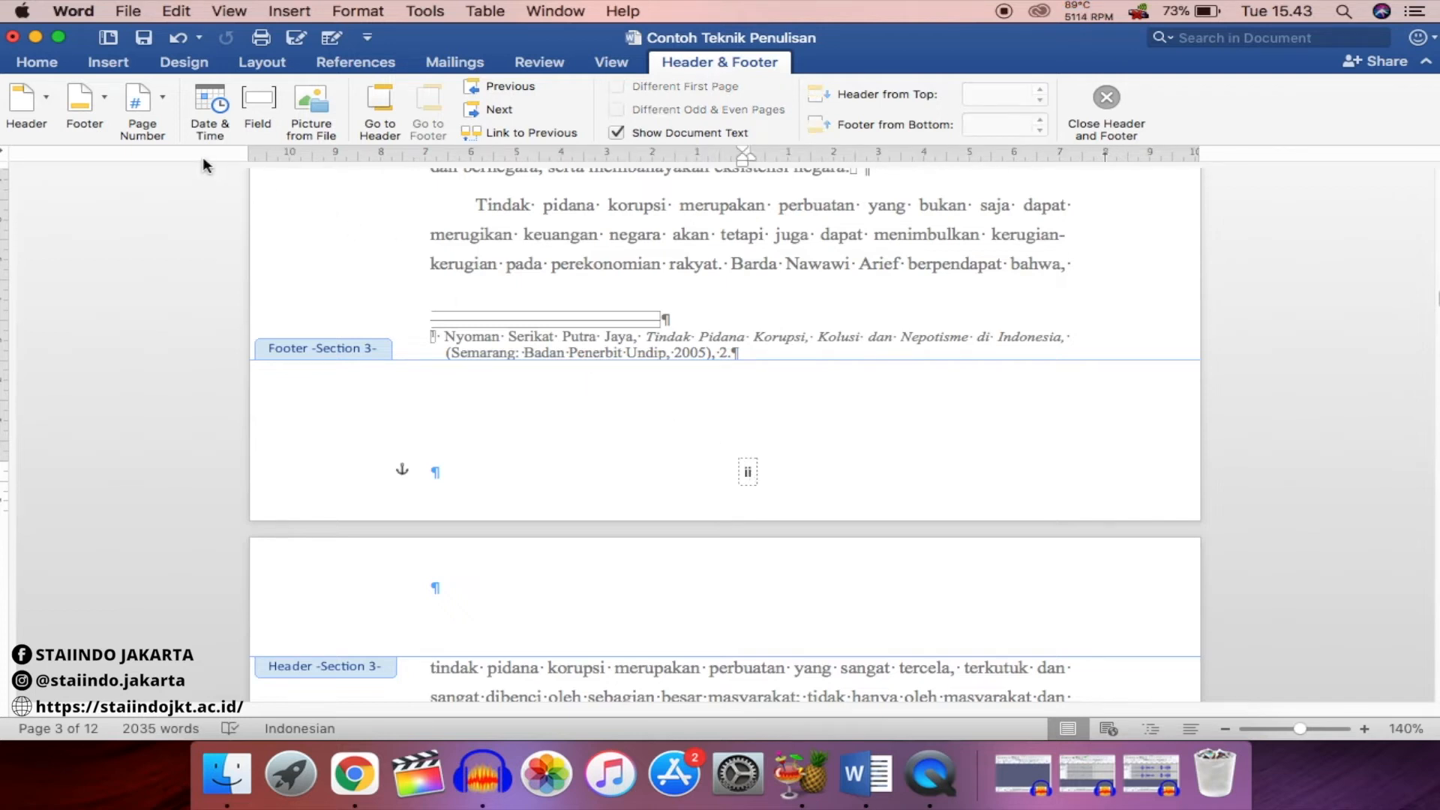
click(160, 130)
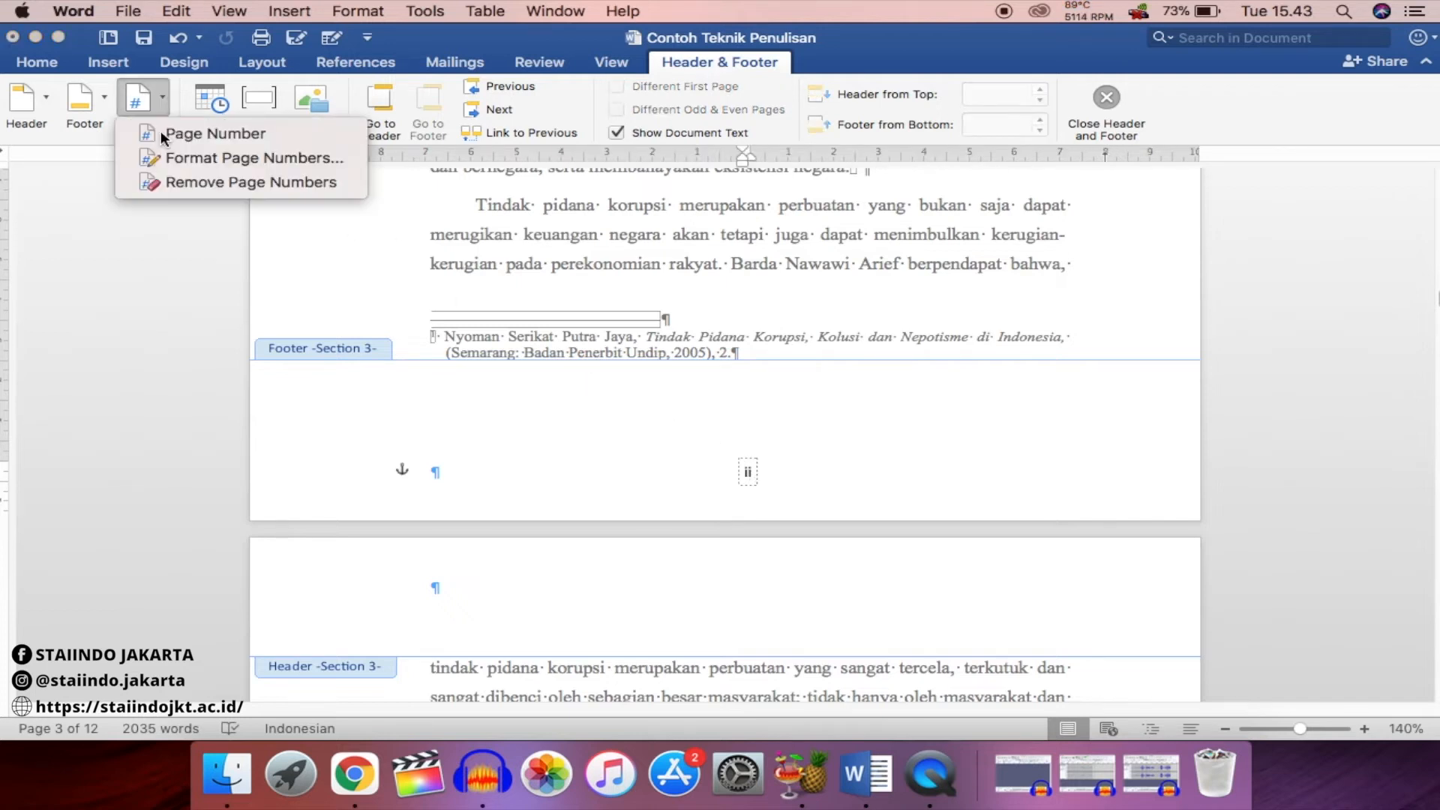
click(188, 157)
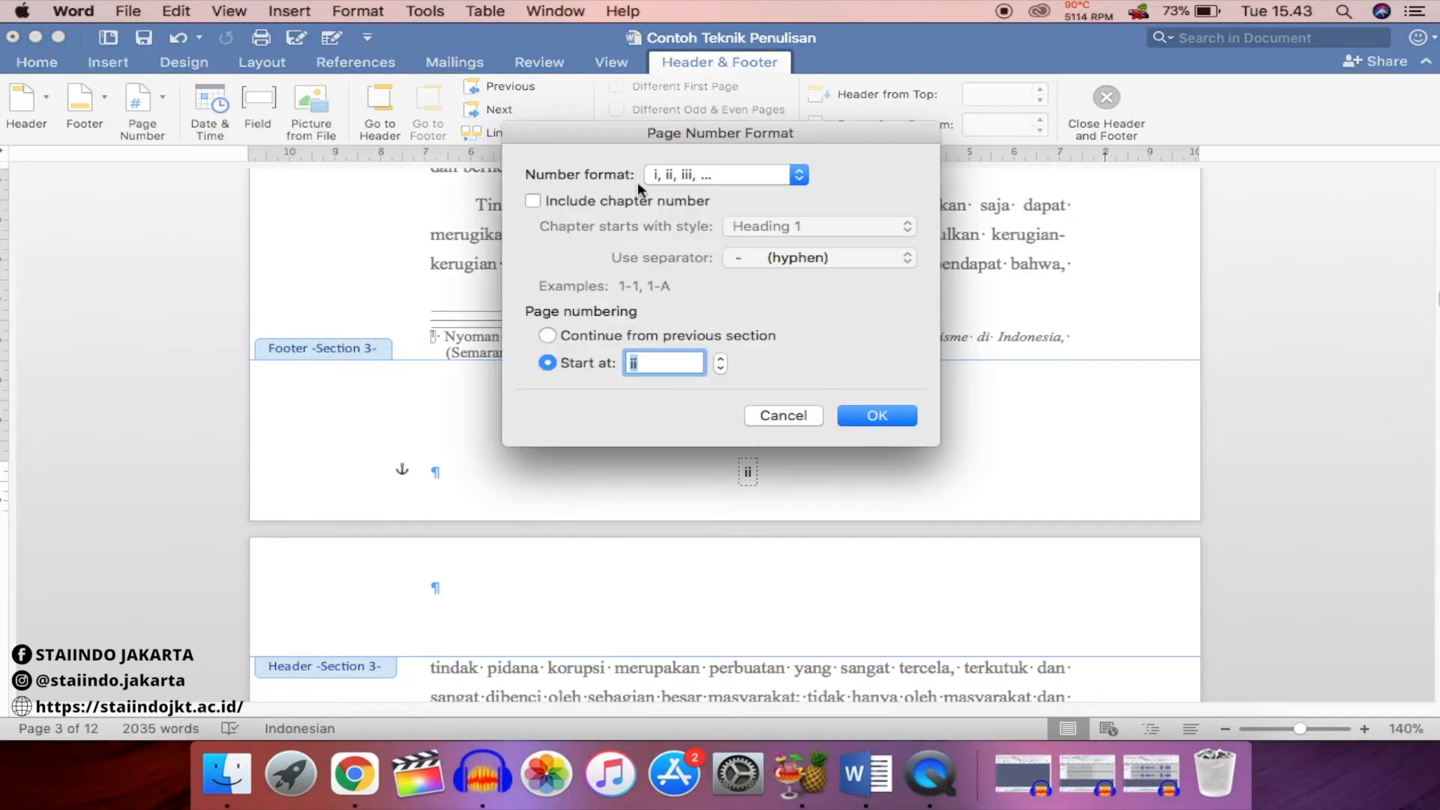
click(798, 177)
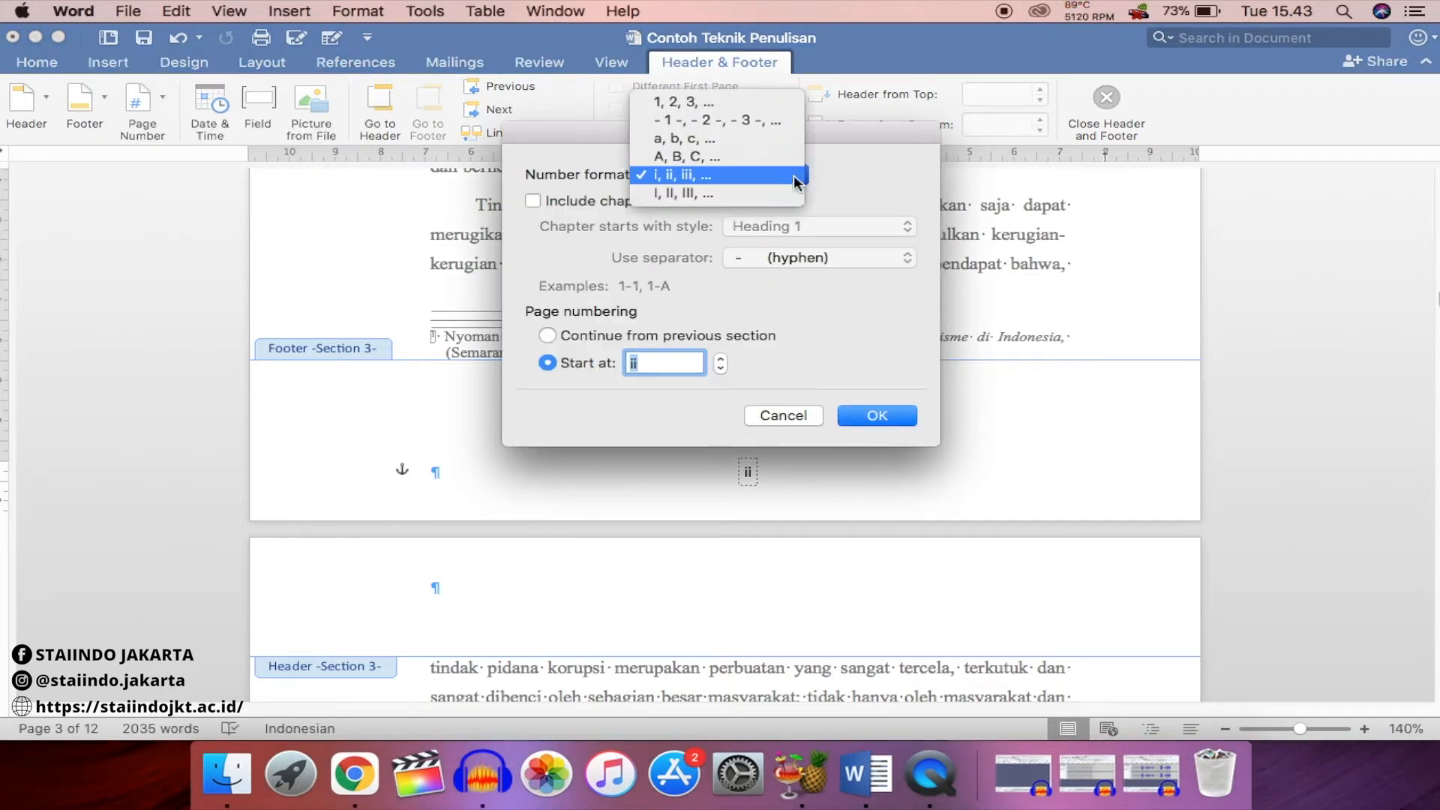
click(704, 106)
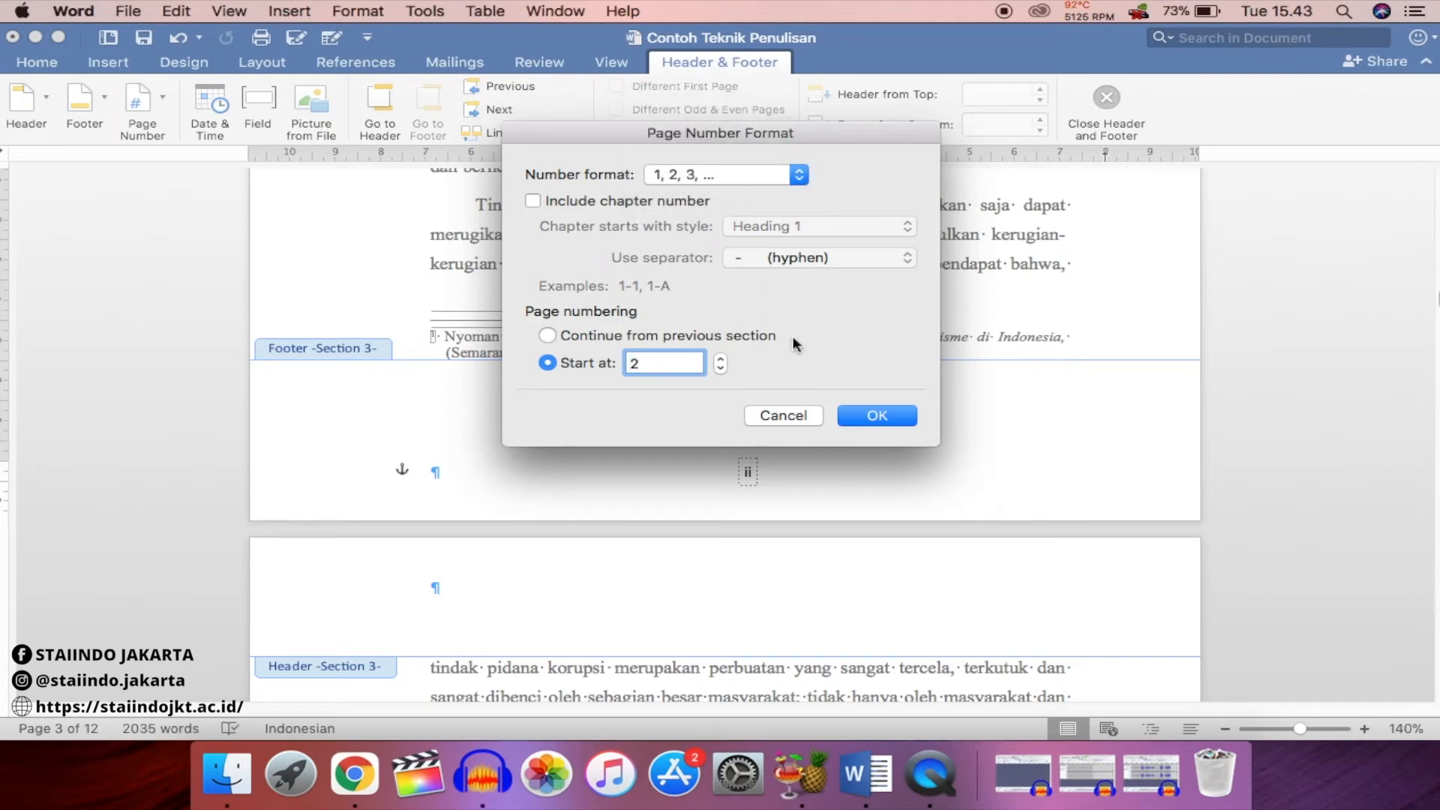
click(723, 368)
click(877, 416)
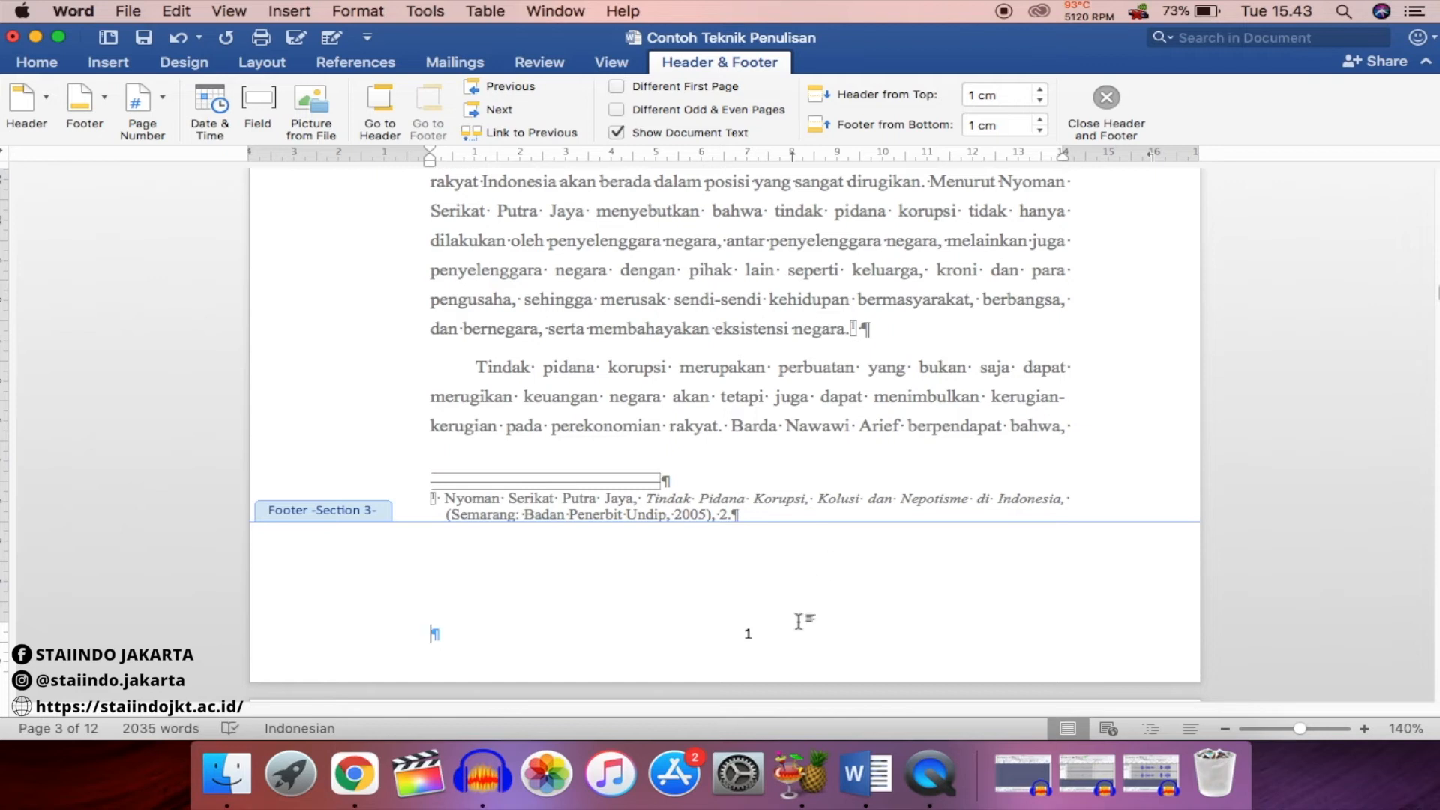
Examine the footer page numbering from the DAFTAR ISI page through the first pages of Section 3
scroll(799, 620, up, 10)
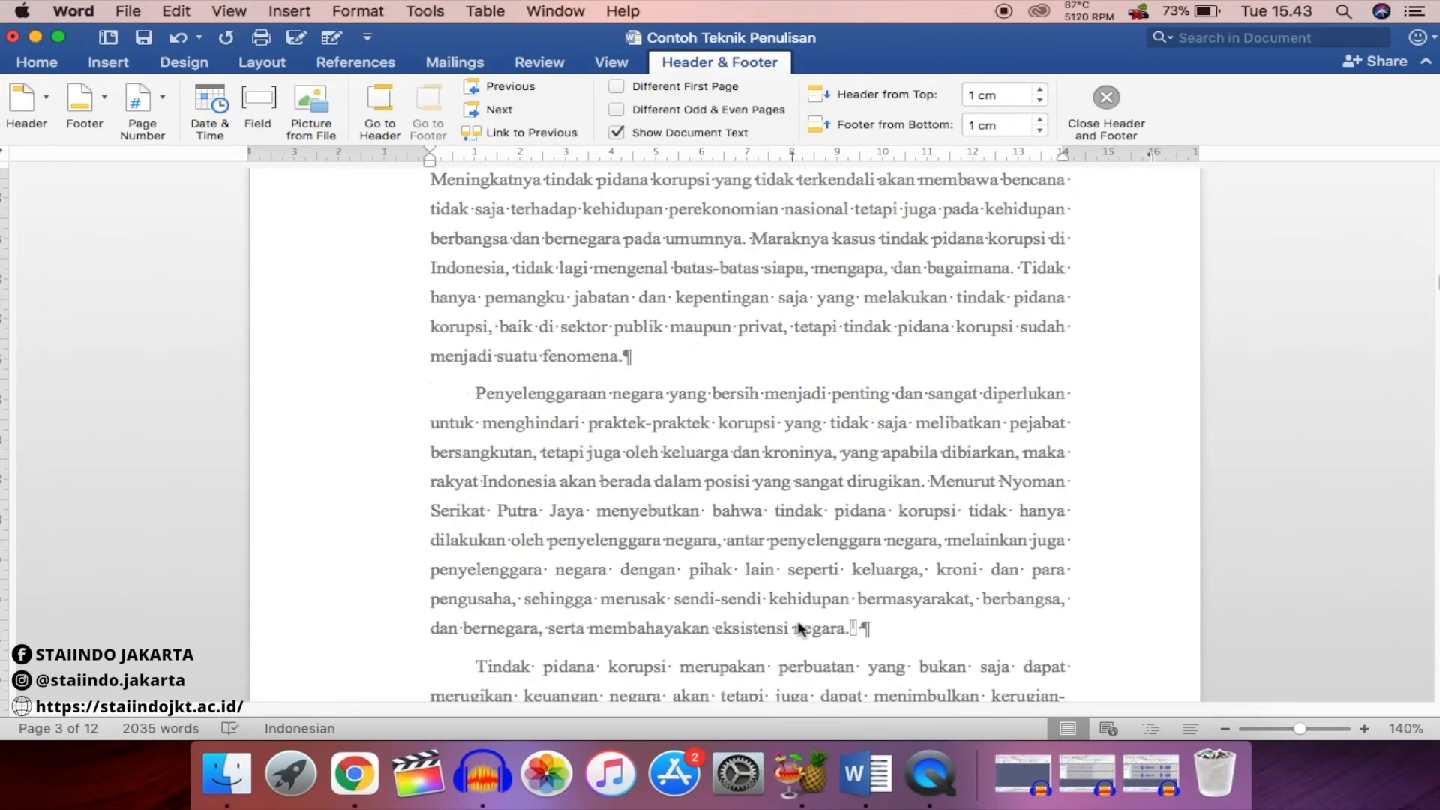
scroll(798, 627, up, 5)
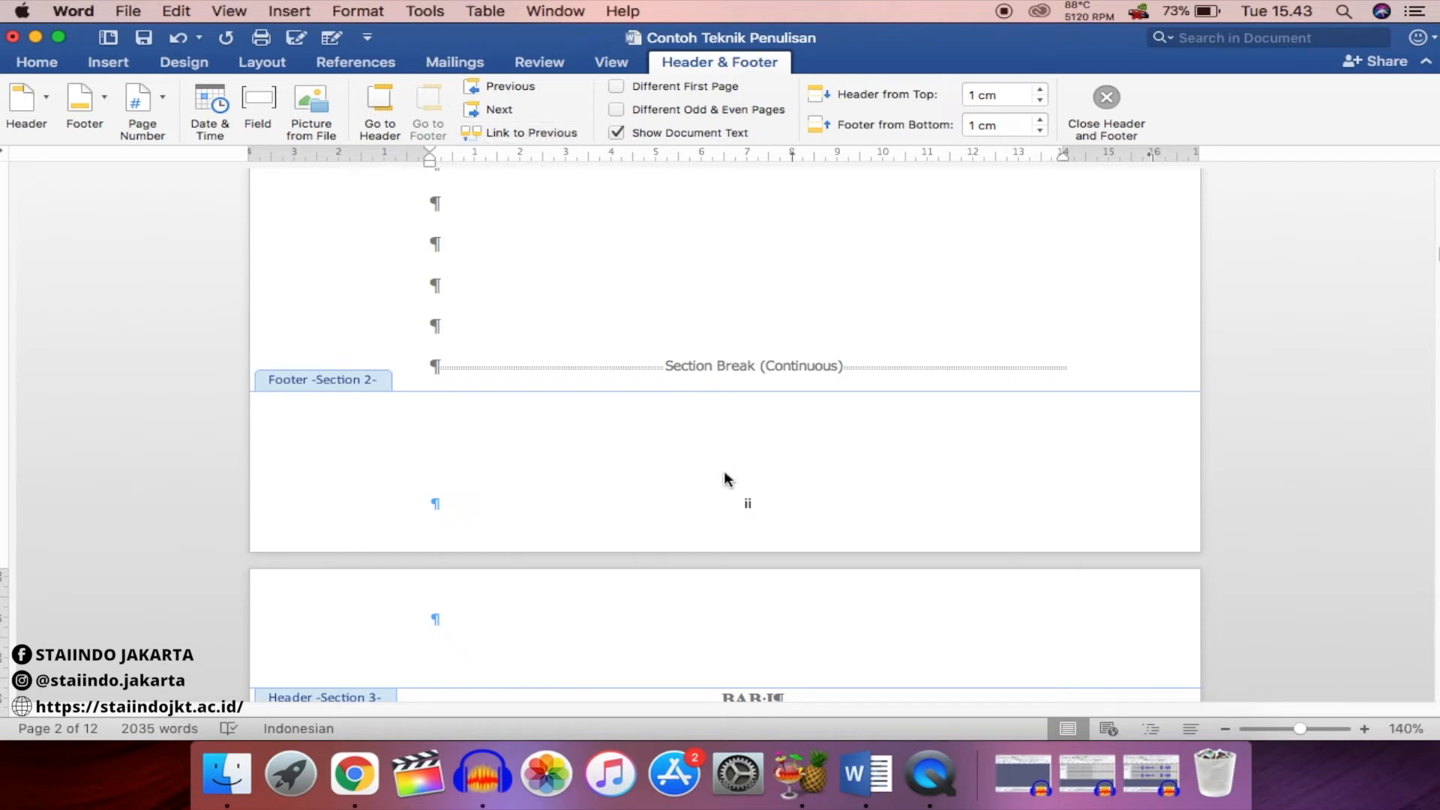
scroll(724, 483, down, 5)
scroll(723, 487, down, 15)
click(739, 551)
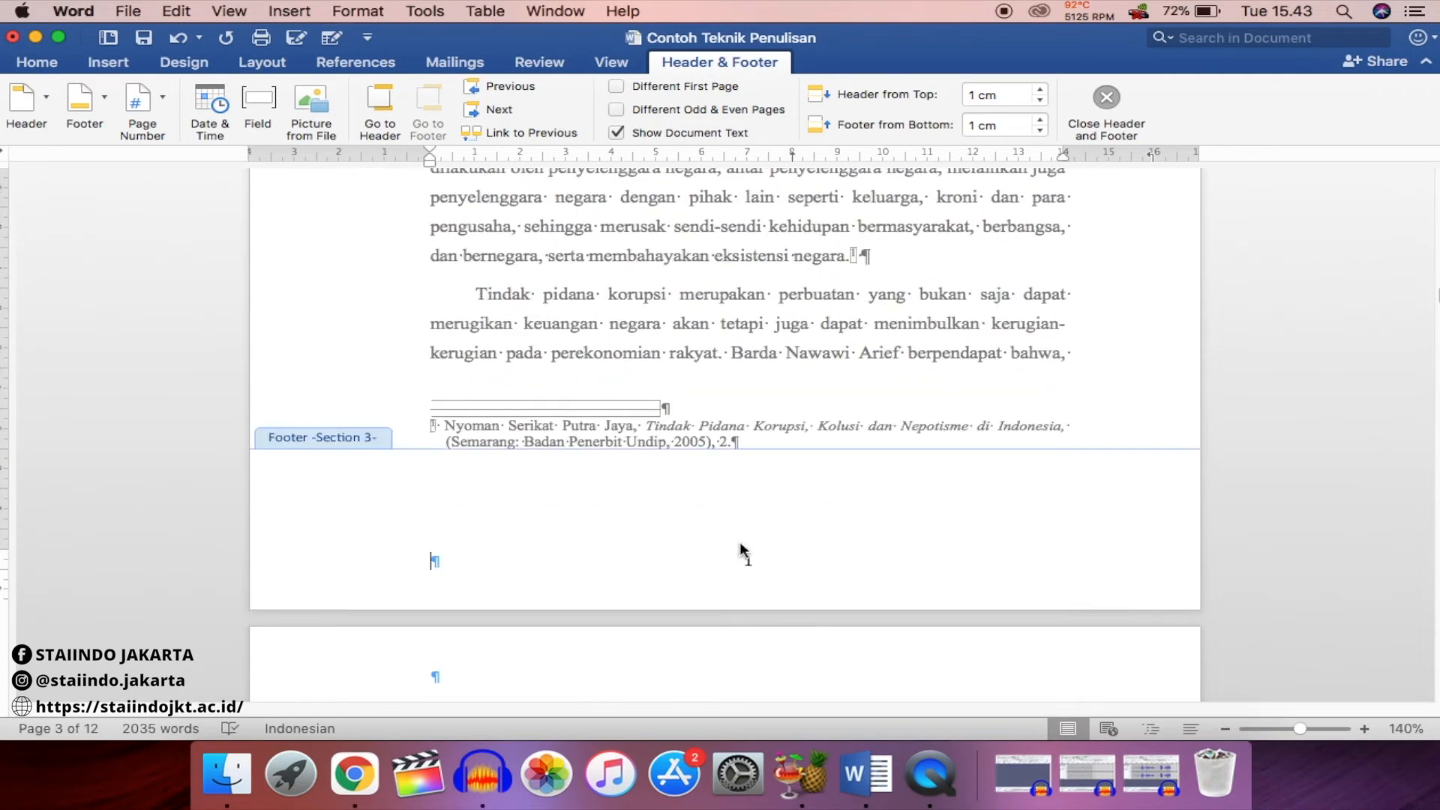
scroll(767, 576, down, 15)
scroll(767, 576, down, 6)
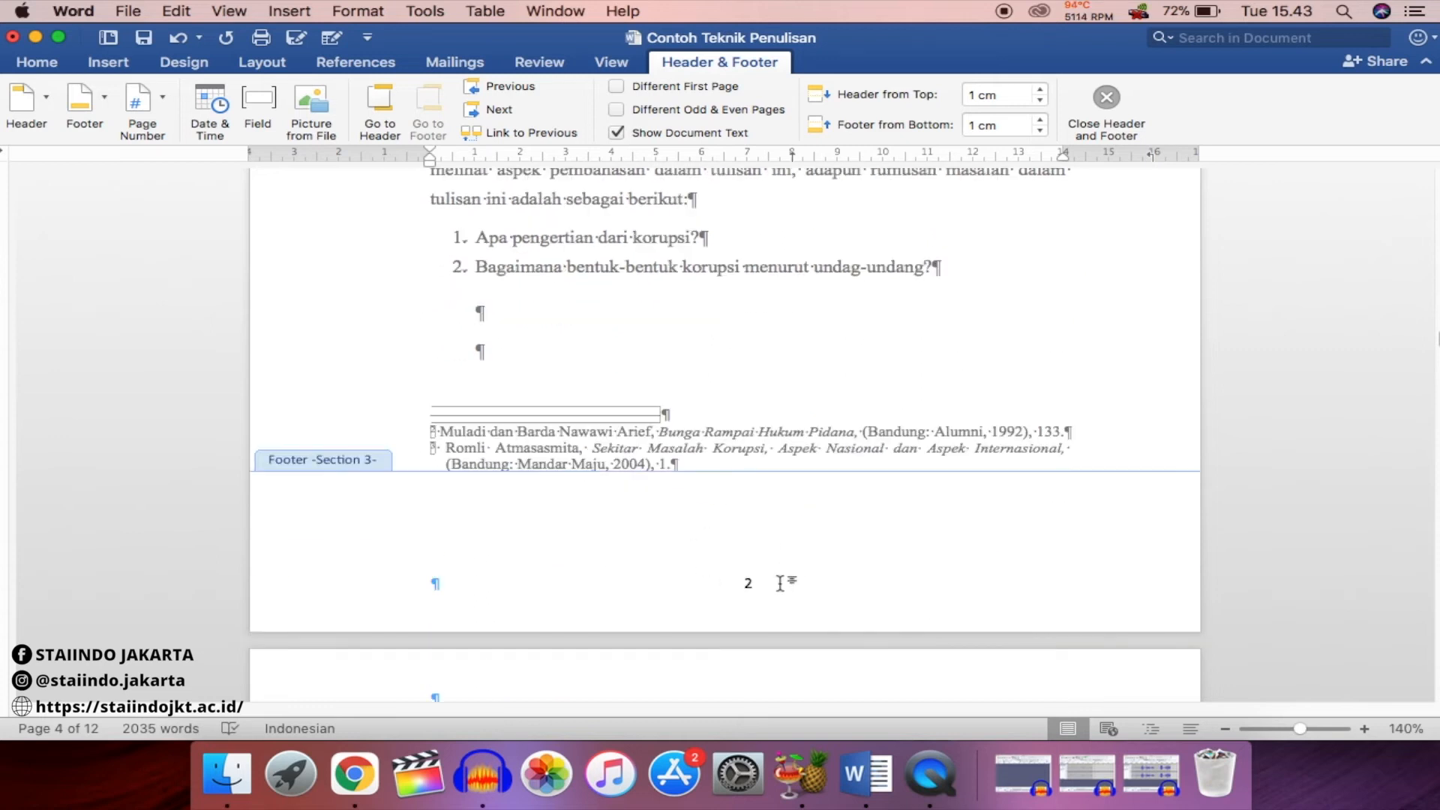
scroll(780, 583, down, 20)
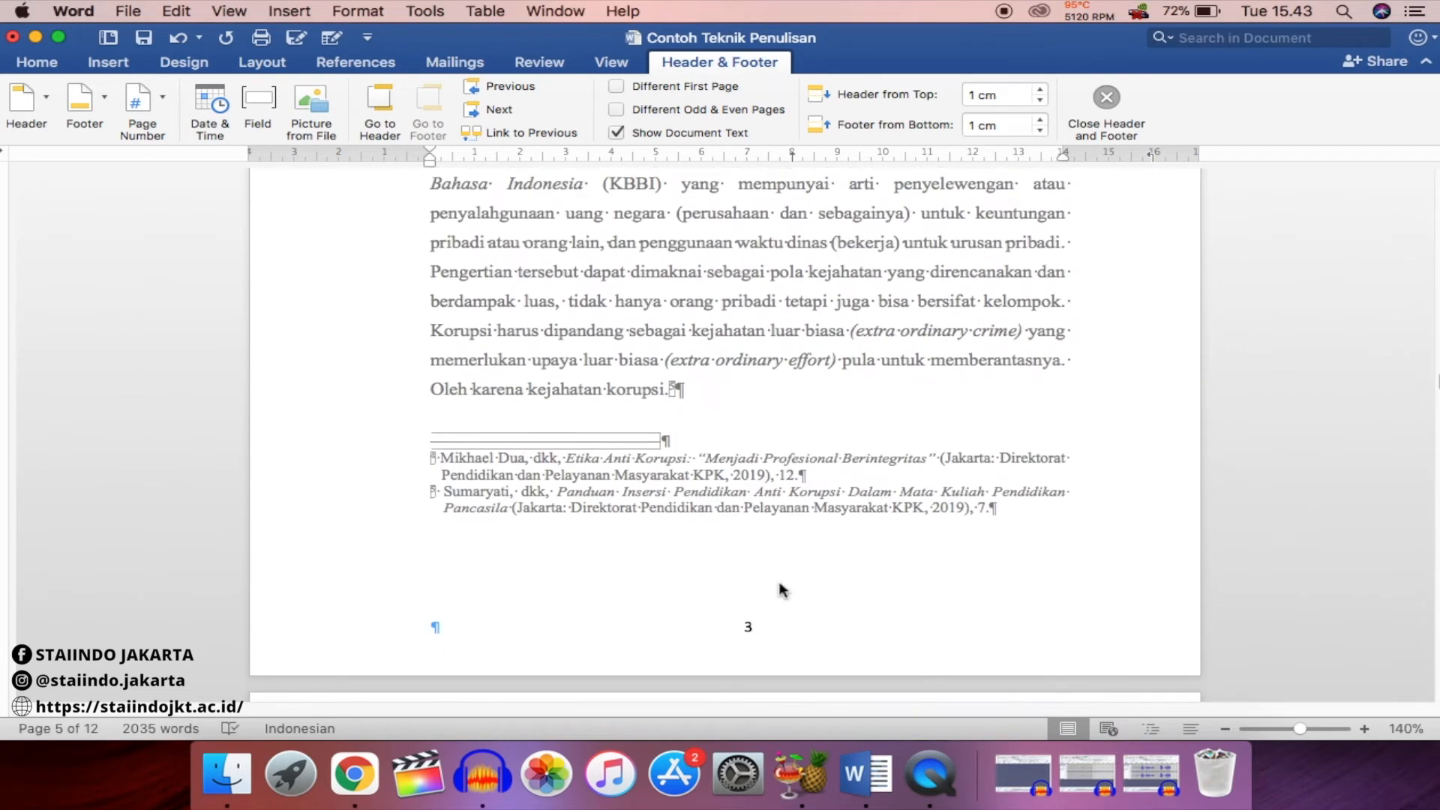
scroll(780, 589, down, 4)
Set the font of the Section 3 footer page number to Times New Roman Regular
scroll(776, 501, up, 20)
scroll(778, 504, up, 3)
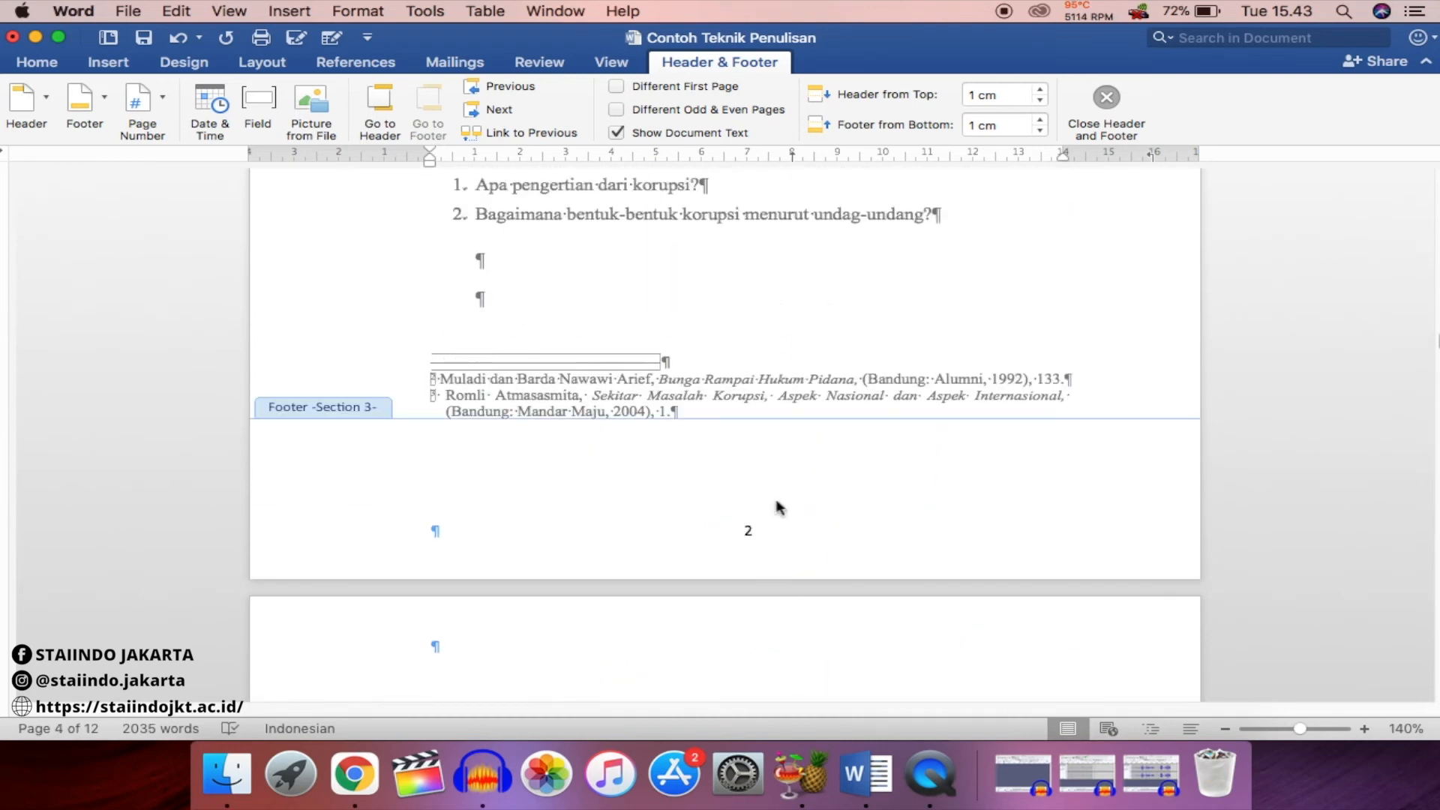
click(756, 528)
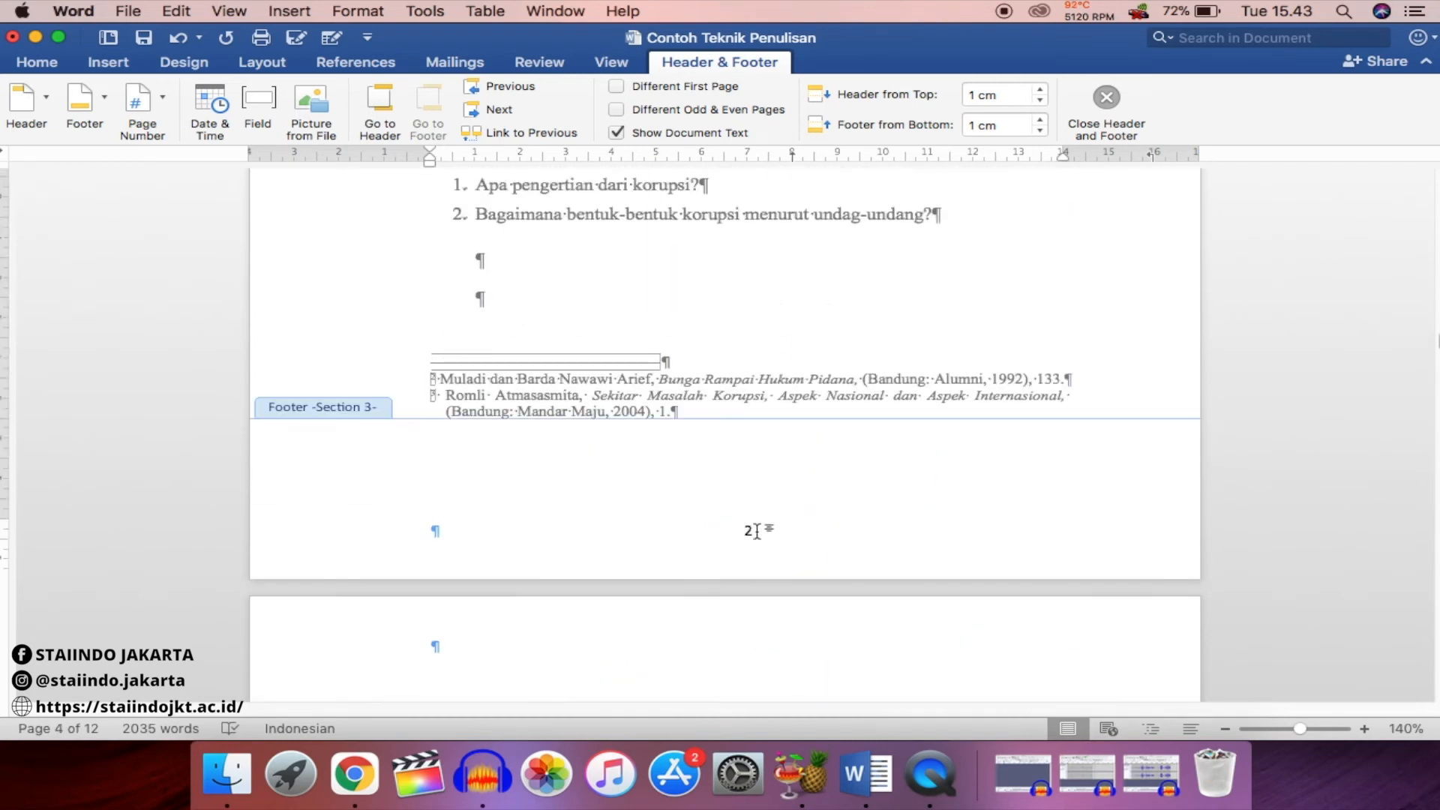
click(752, 531)
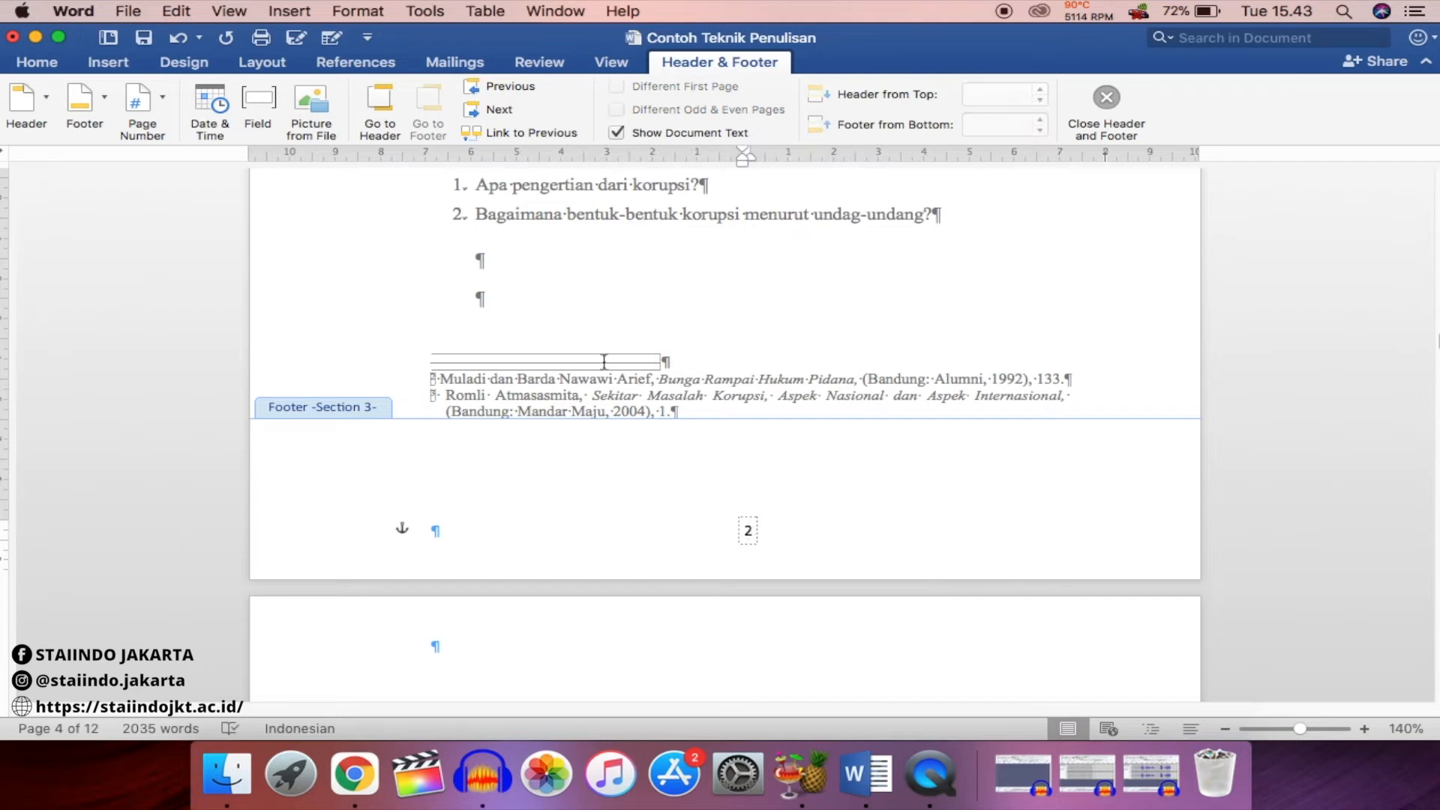
click(46, 63)
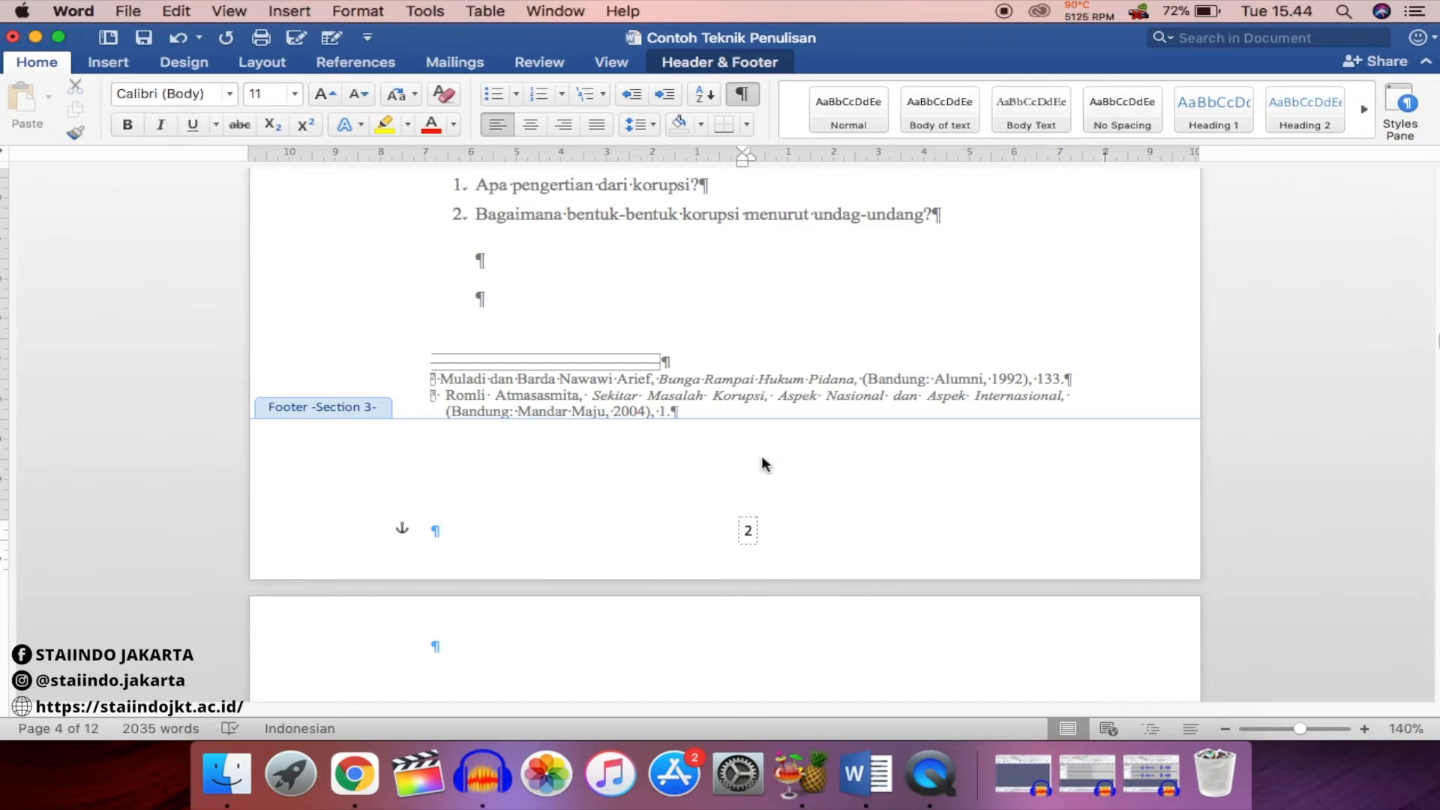
text(a)
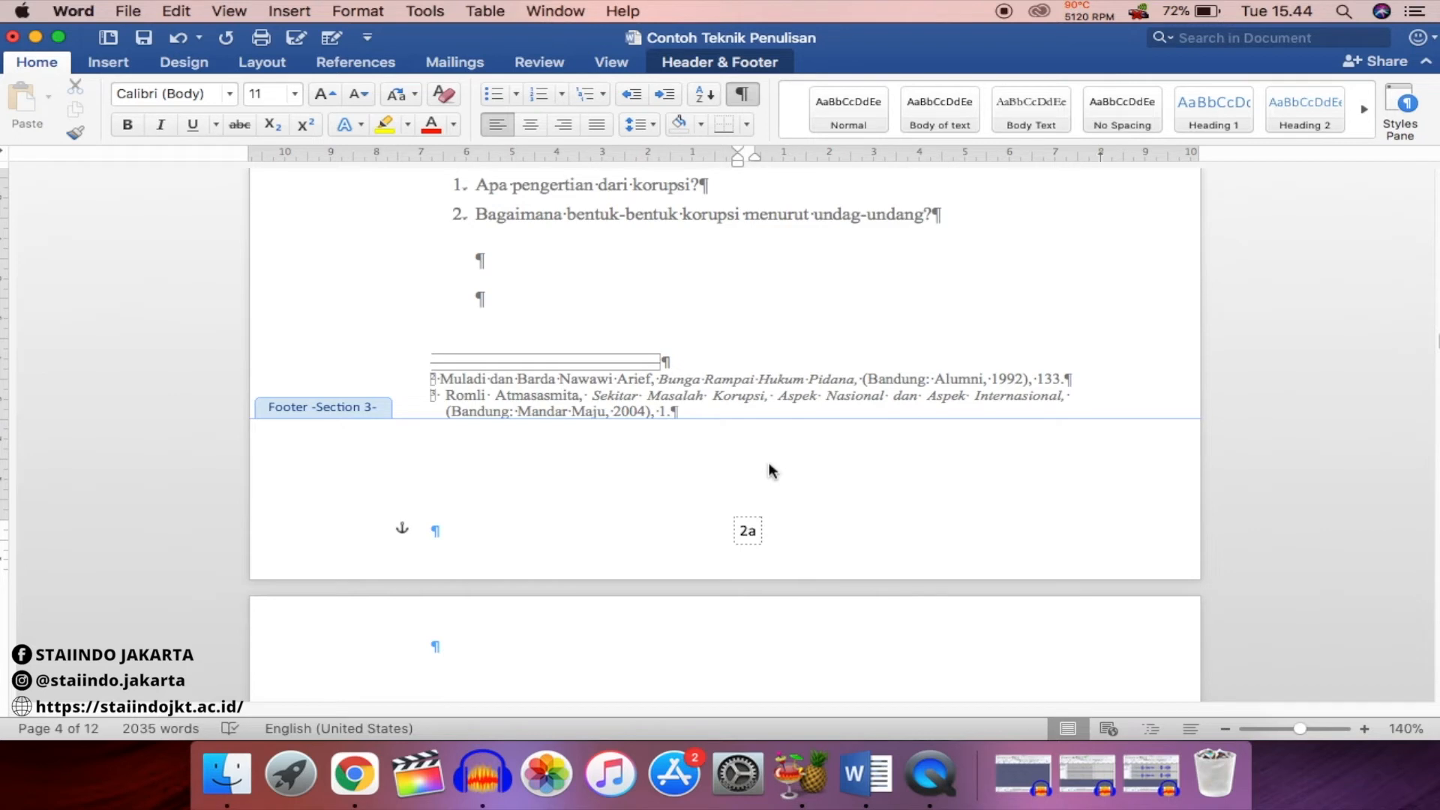
key(super+z)
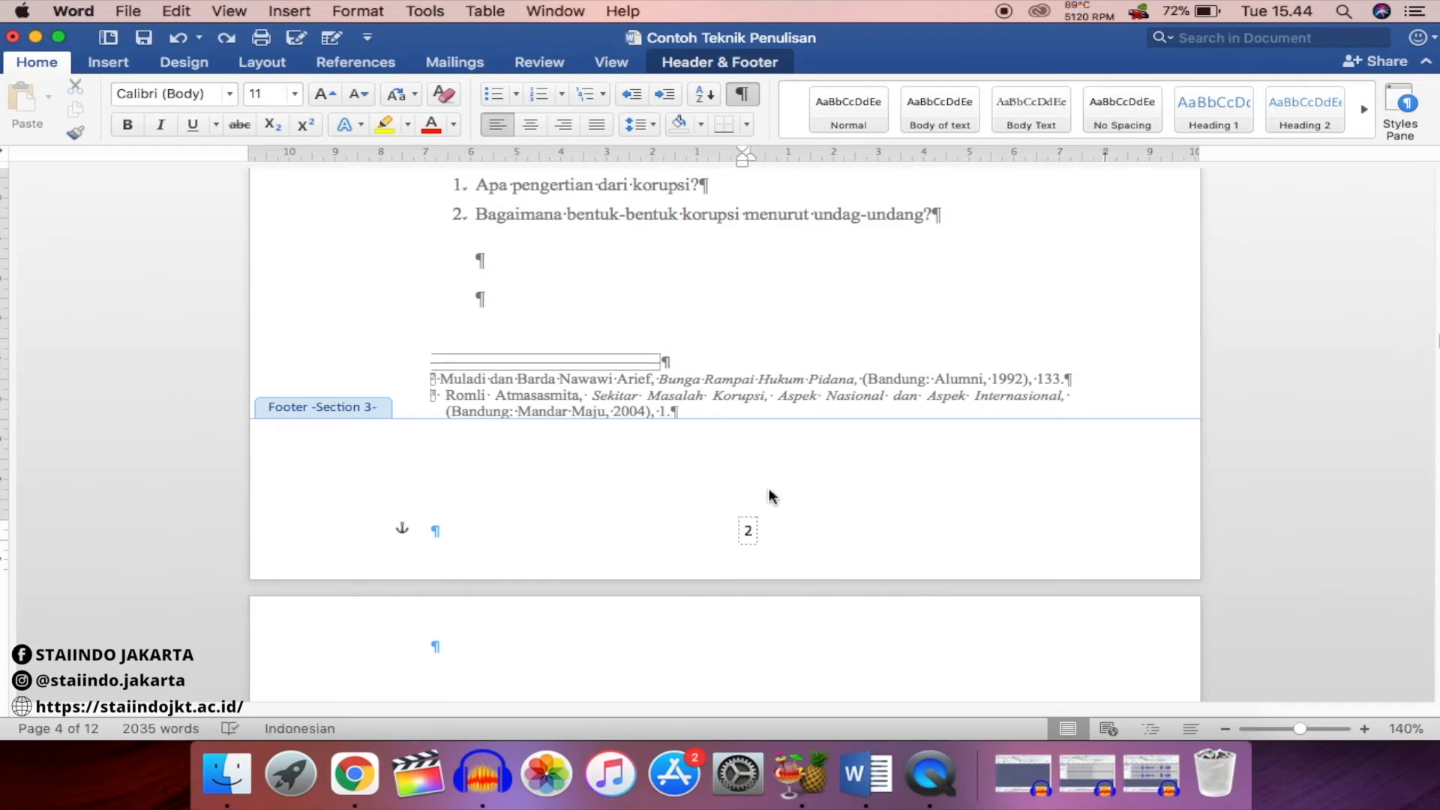
key(super+a)
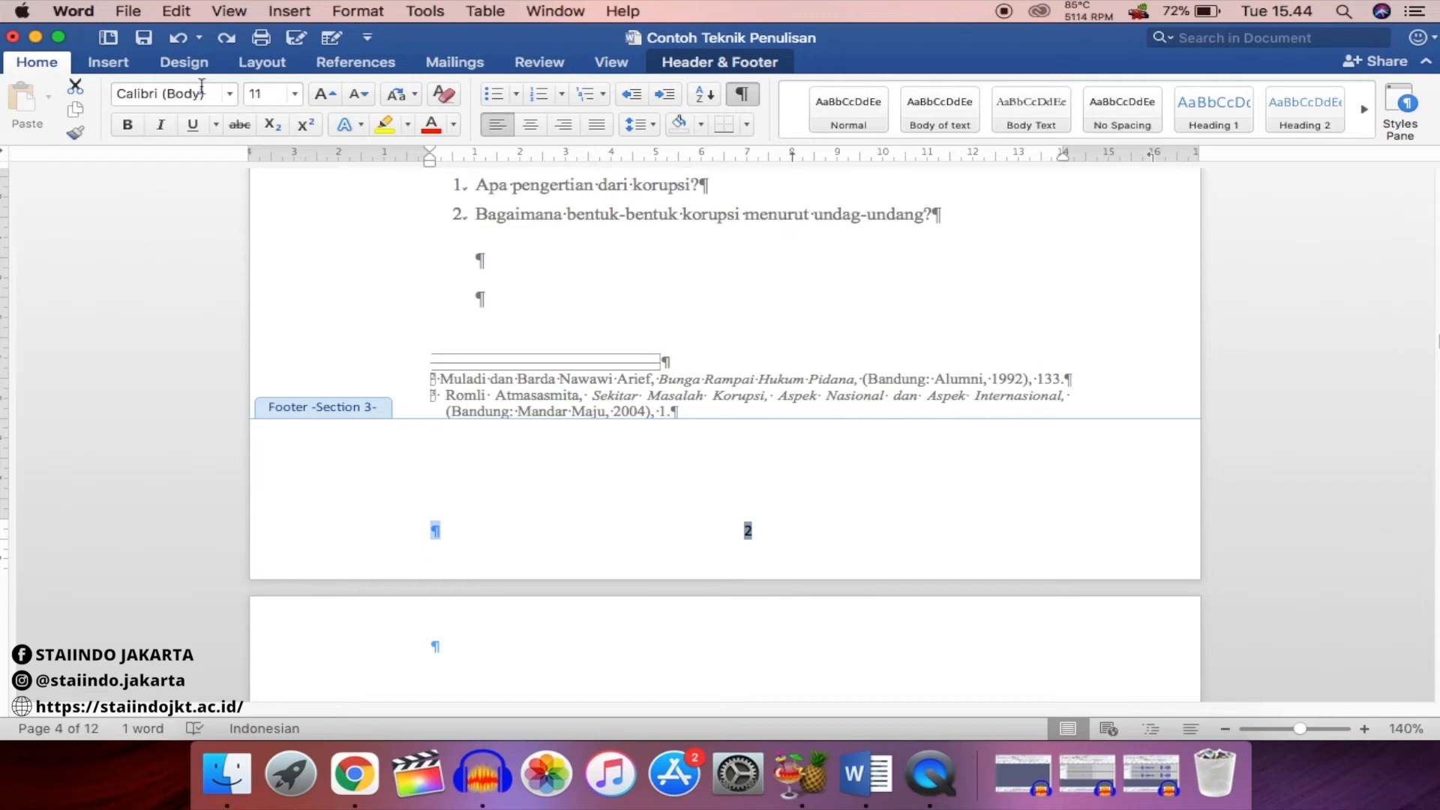
click(231, 94)
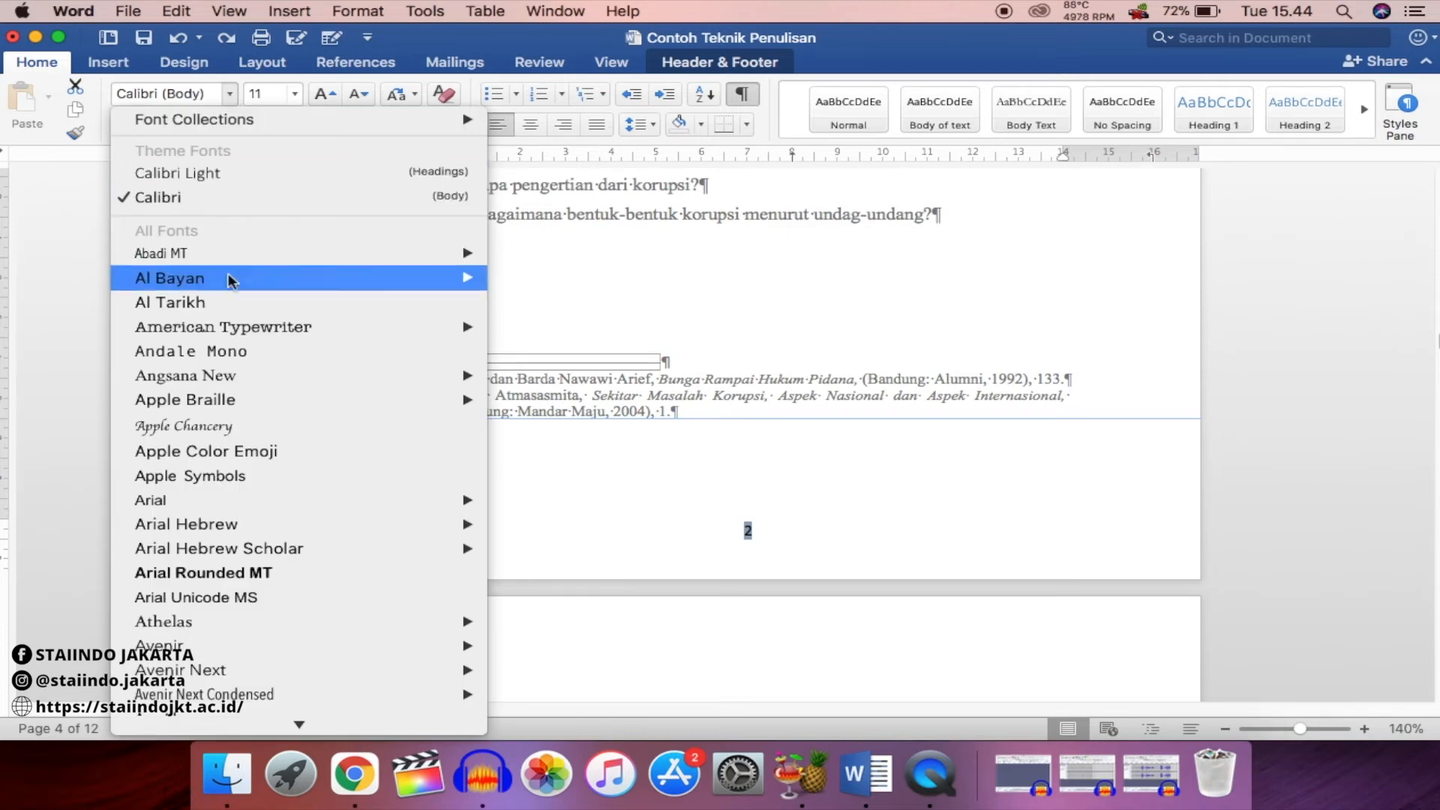
scroll(255, 495, down, 20)
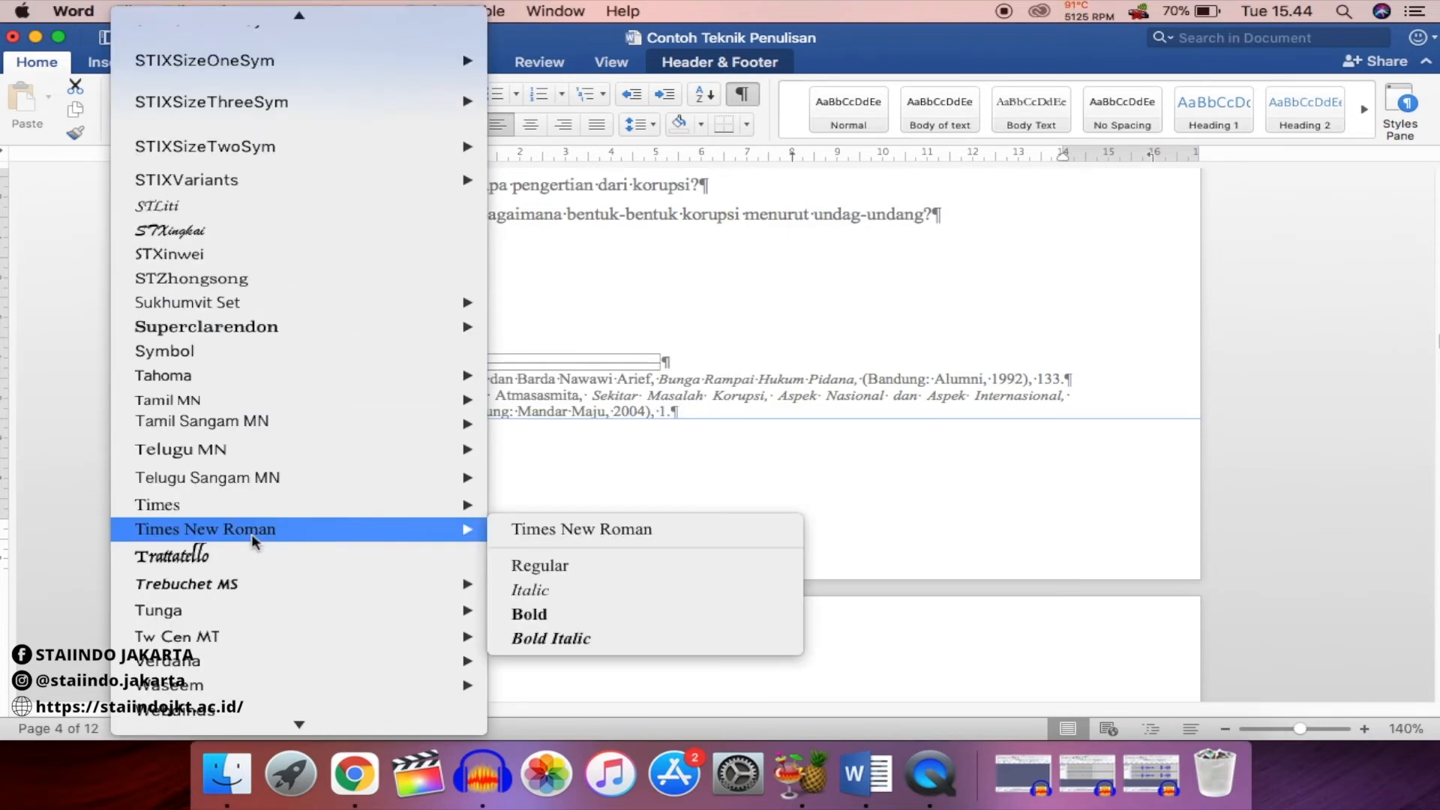
click(536, 567)
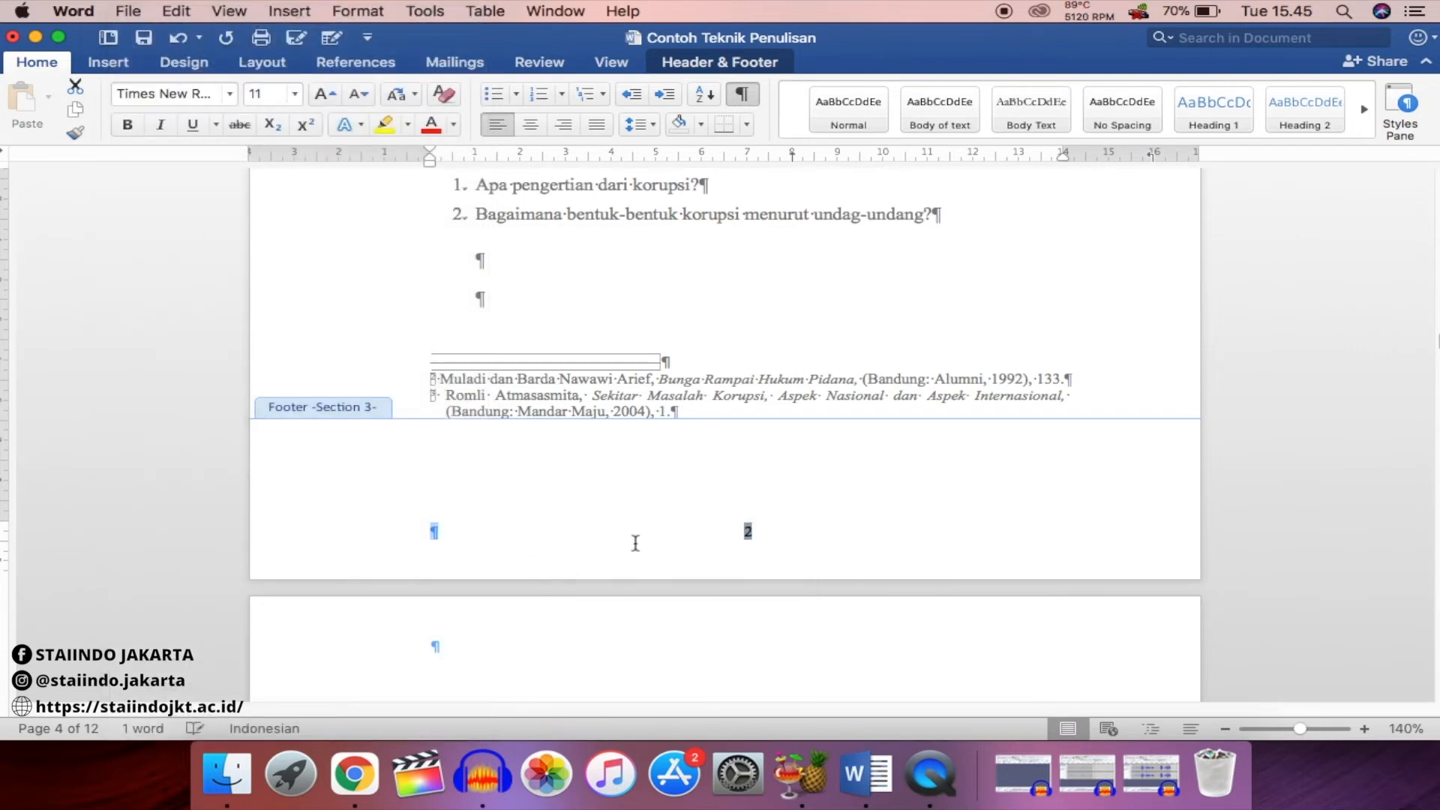
click(719, 533)
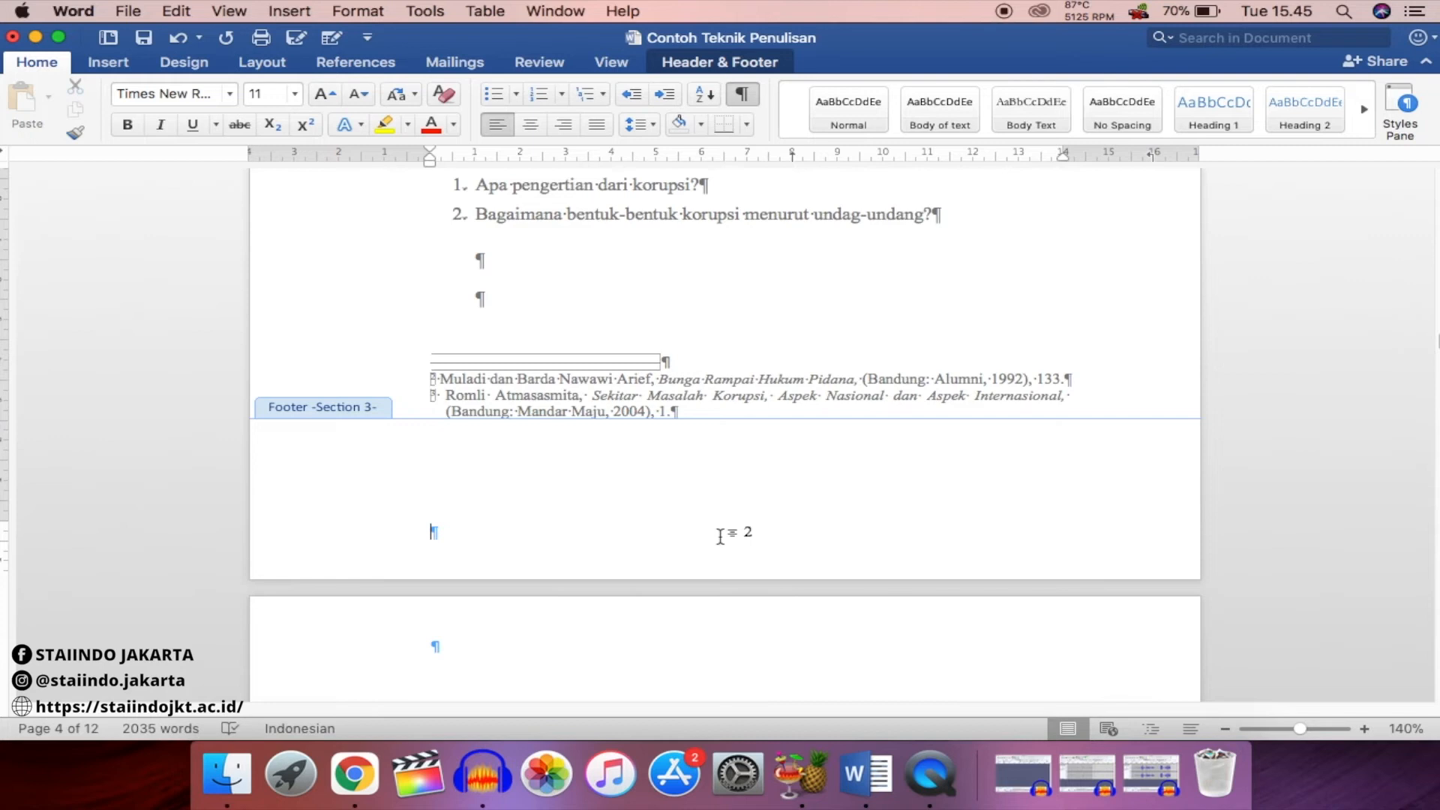
Return from the footer to the body text on the cover page and hide the formatting marks
scroll(720, 536, down, 2)
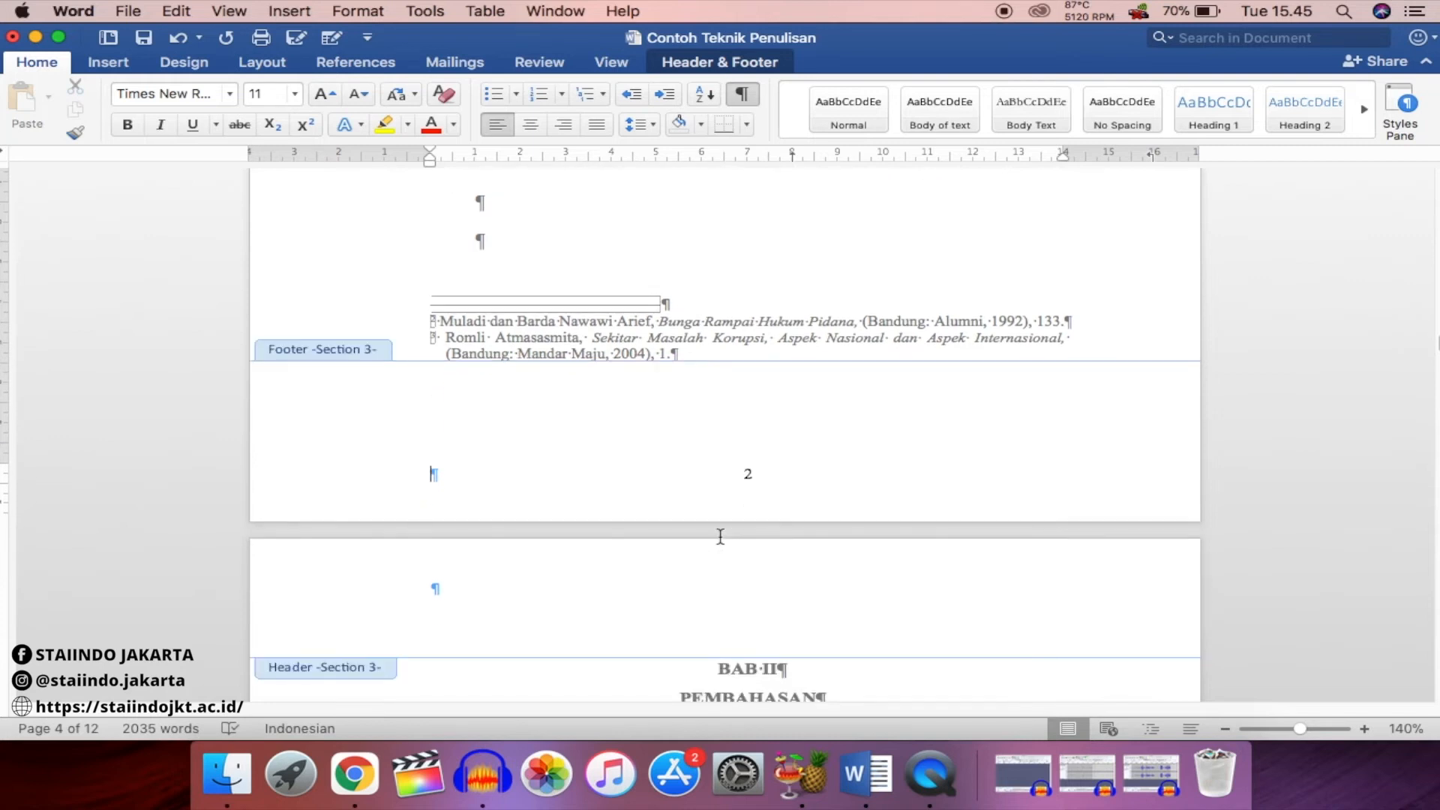
scroll(720, 535, up, 10)
scroll(718, 534, up, 4)
click(747, 386)
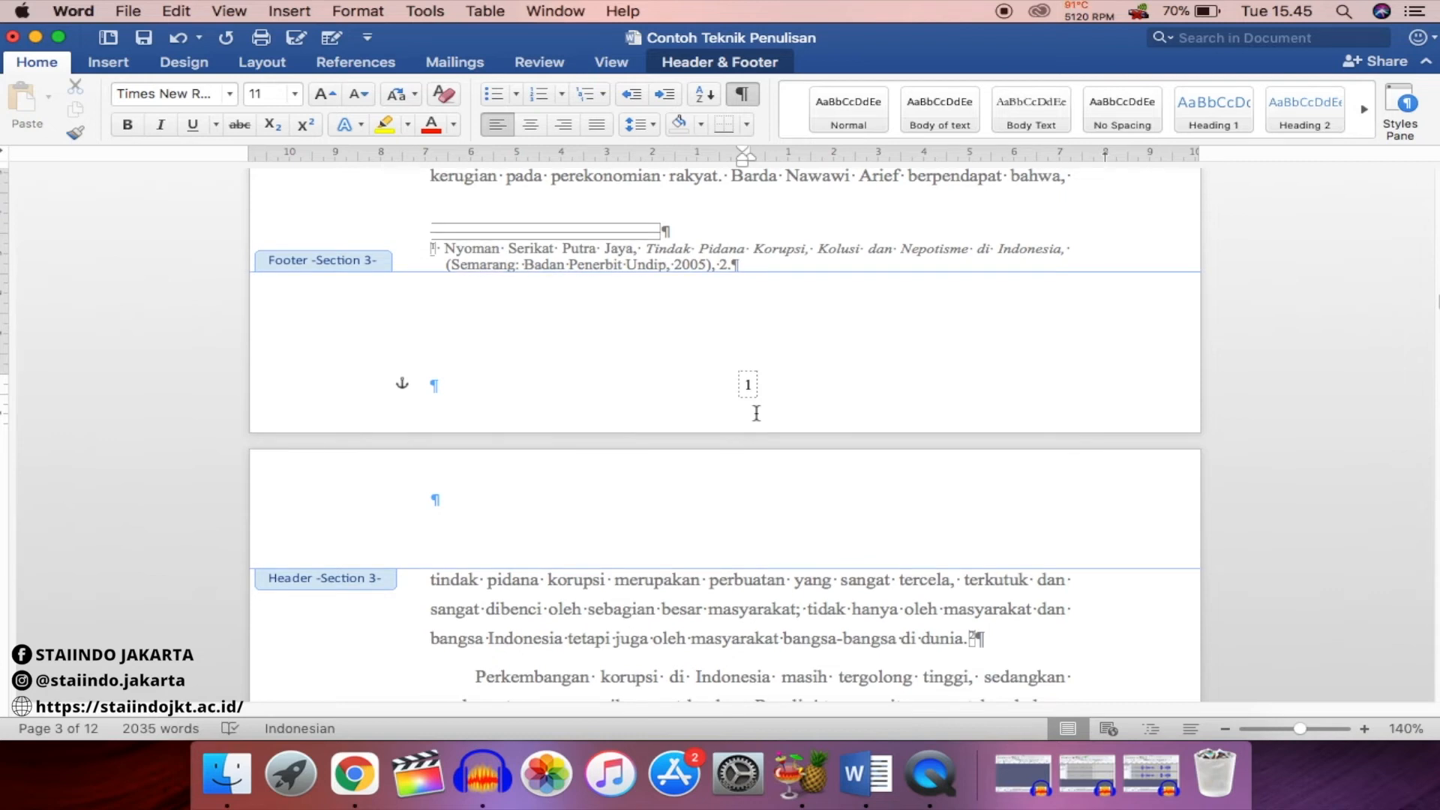
scroll(765, 326, up, 5)
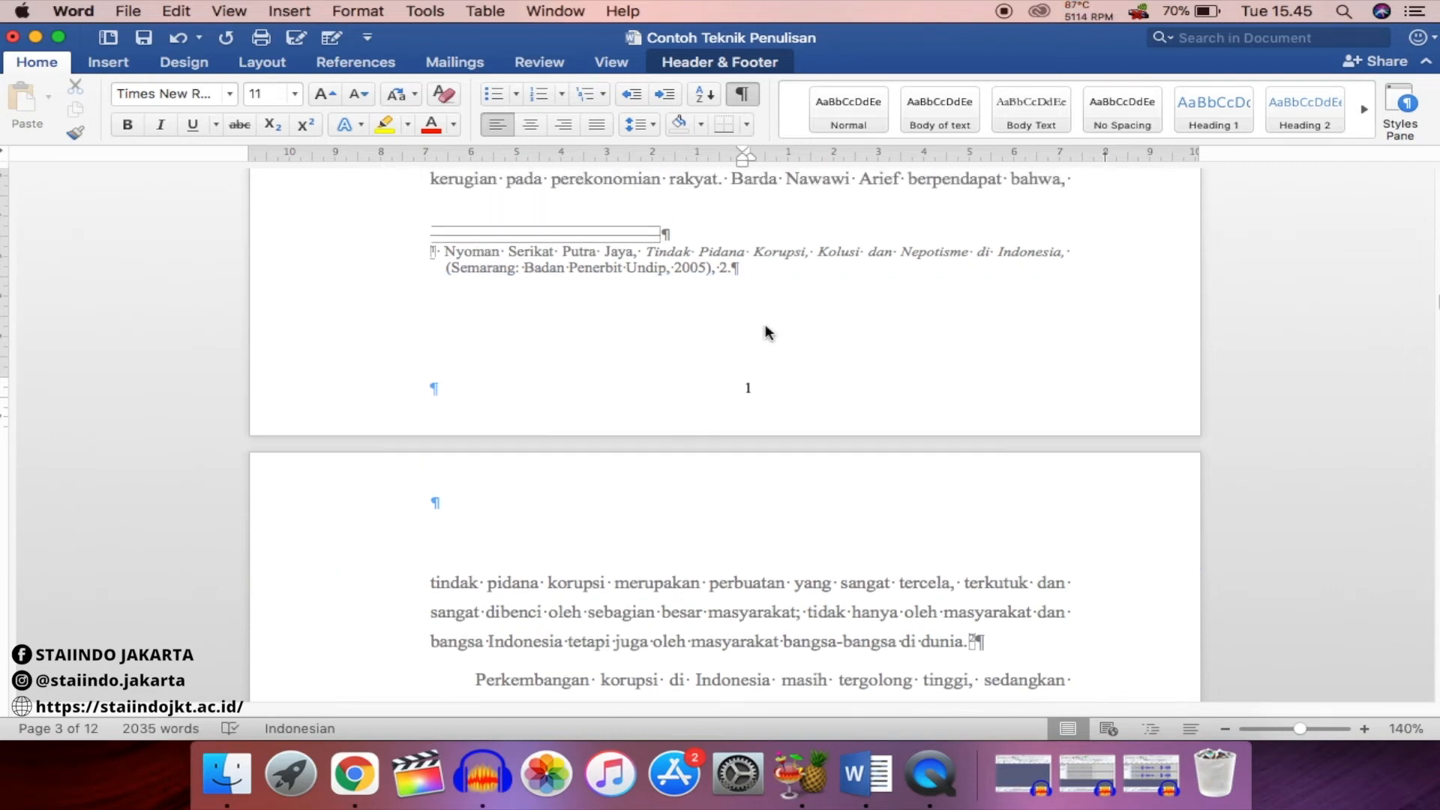
scroll(765, 330, up, 20)
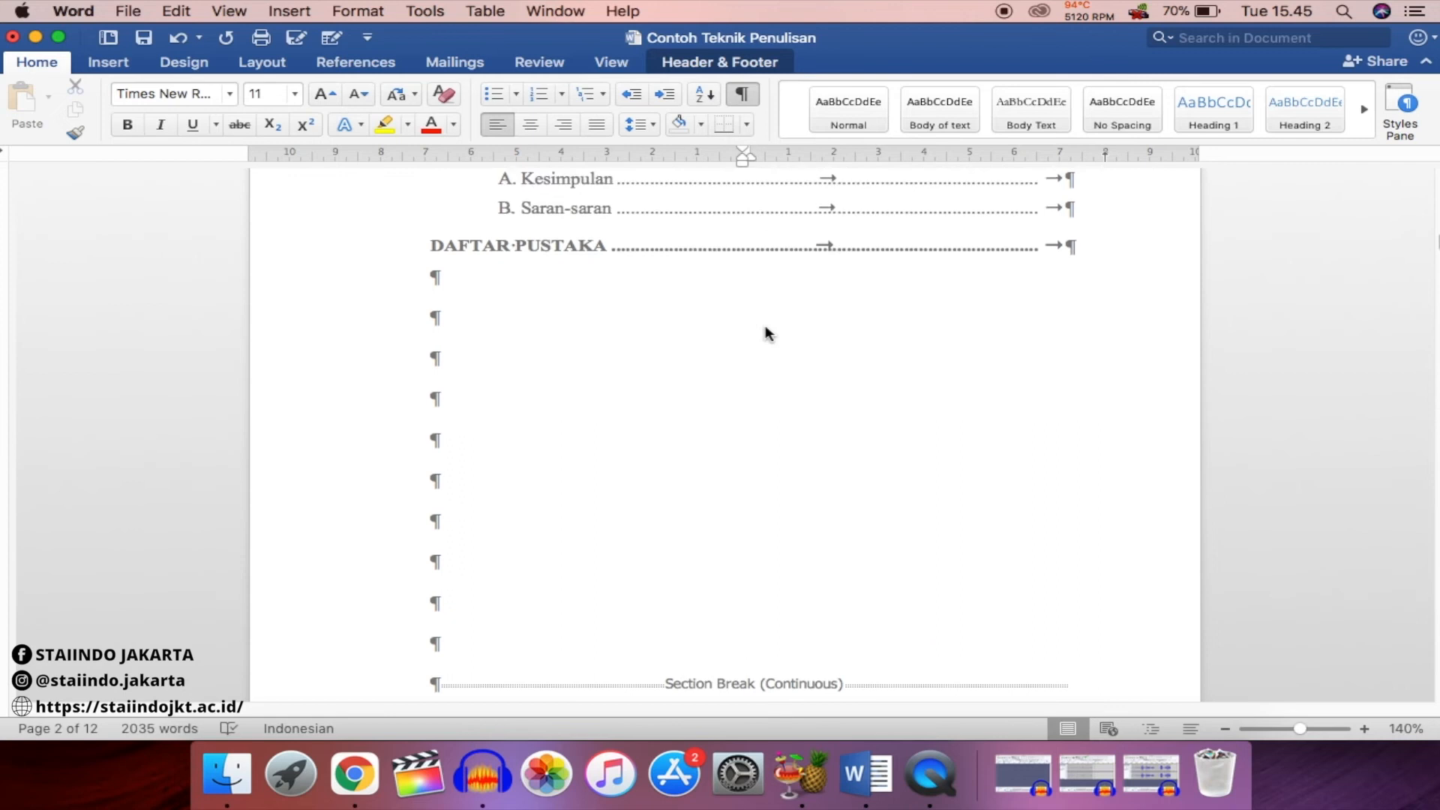
scroll(765, 326, up, 10)
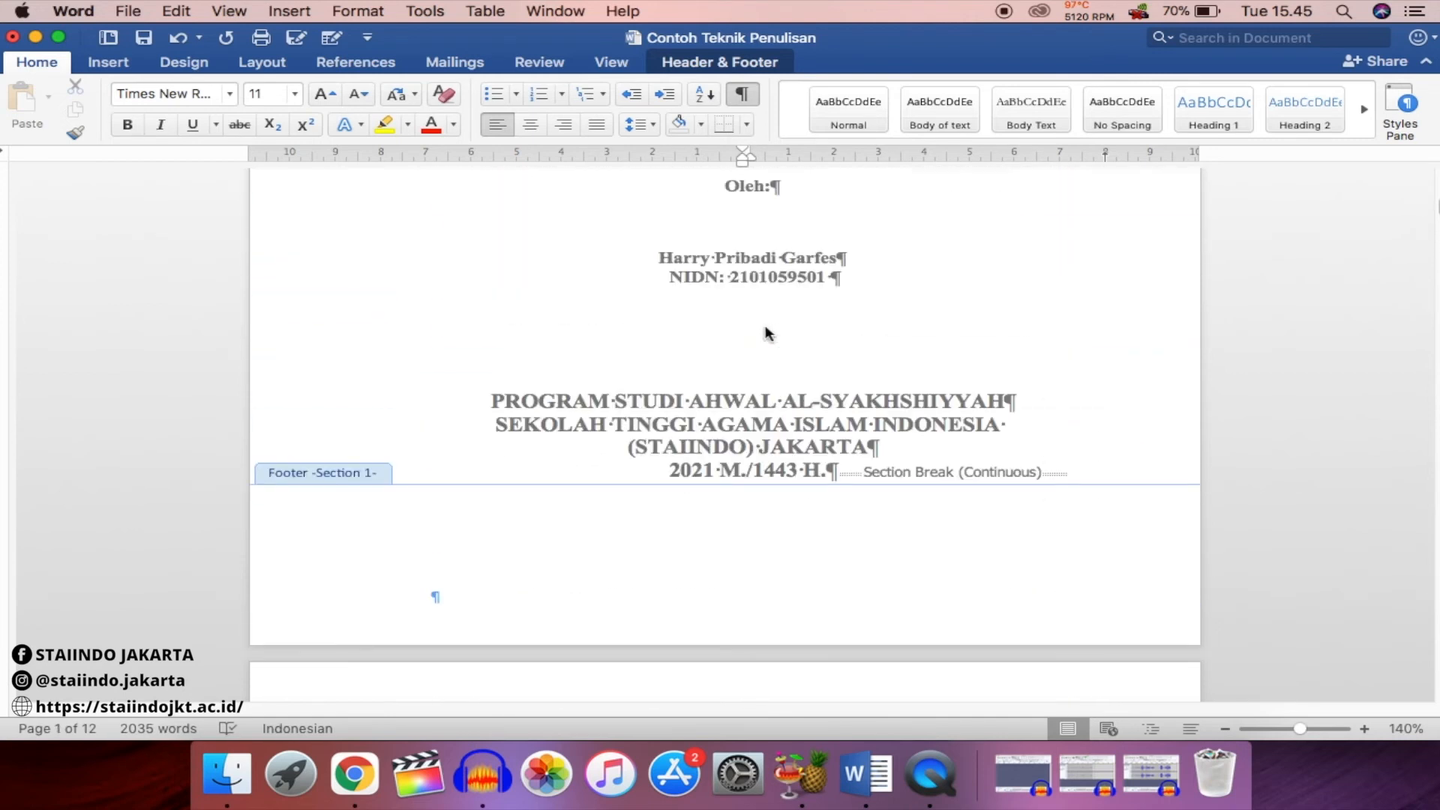
double_click(766, 332)
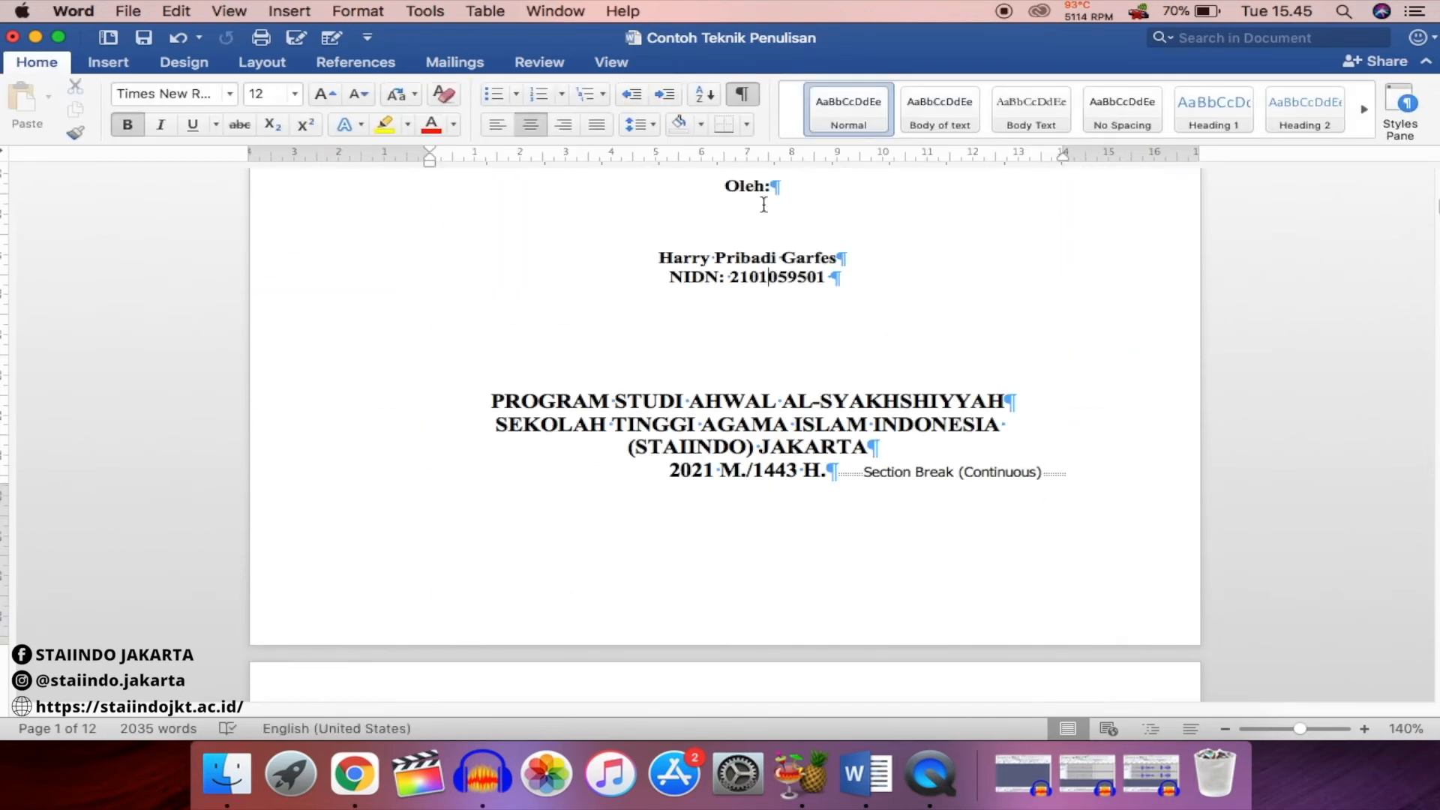
click(742, 93)
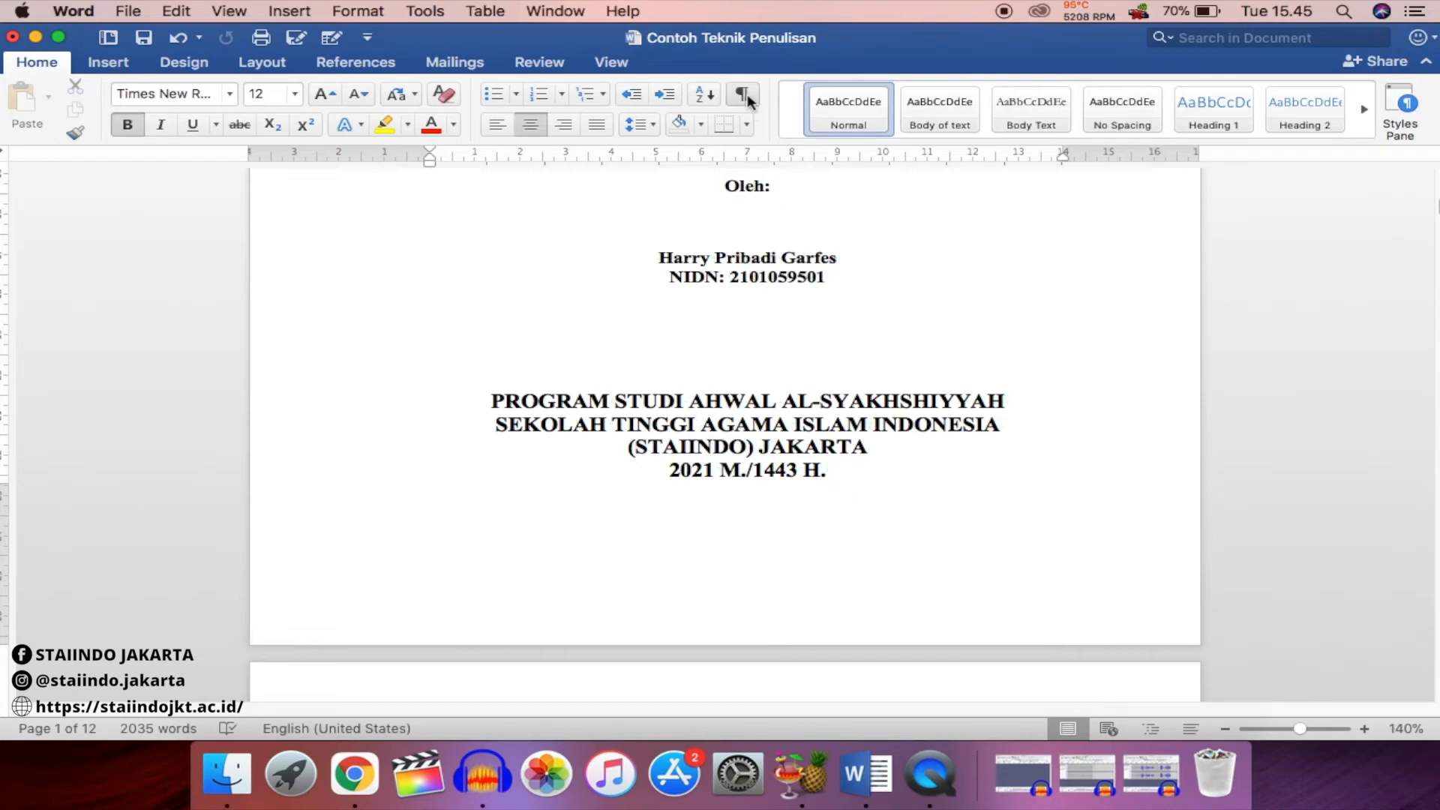
Examine the page numbering from the cover through DAFTAR ISI to the BAB I pages
scroll(830, 476, up, 2)
scroll(829, 477, down, 5)
scroll(828, 478, down, 15)
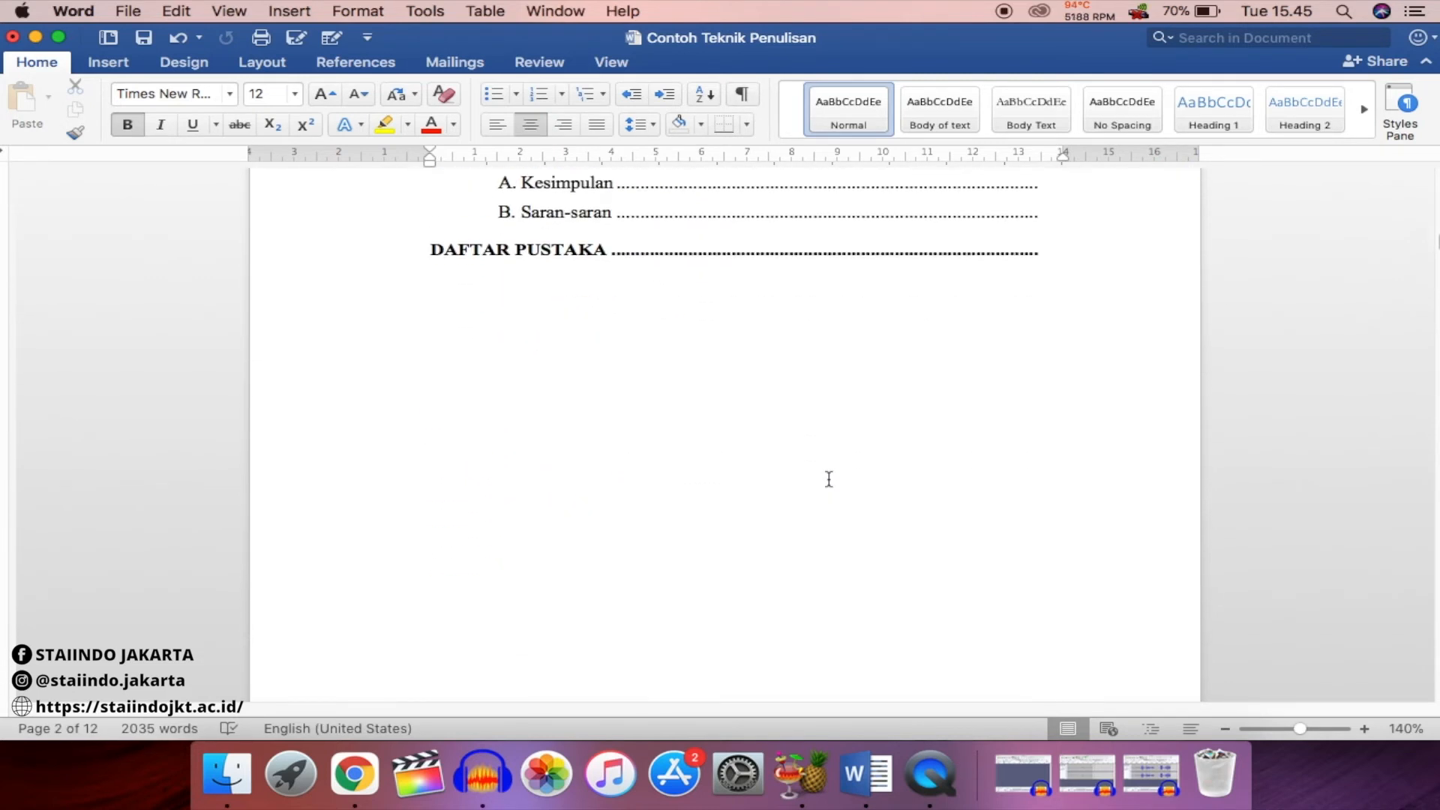
scroll(829, 478, down, 3)
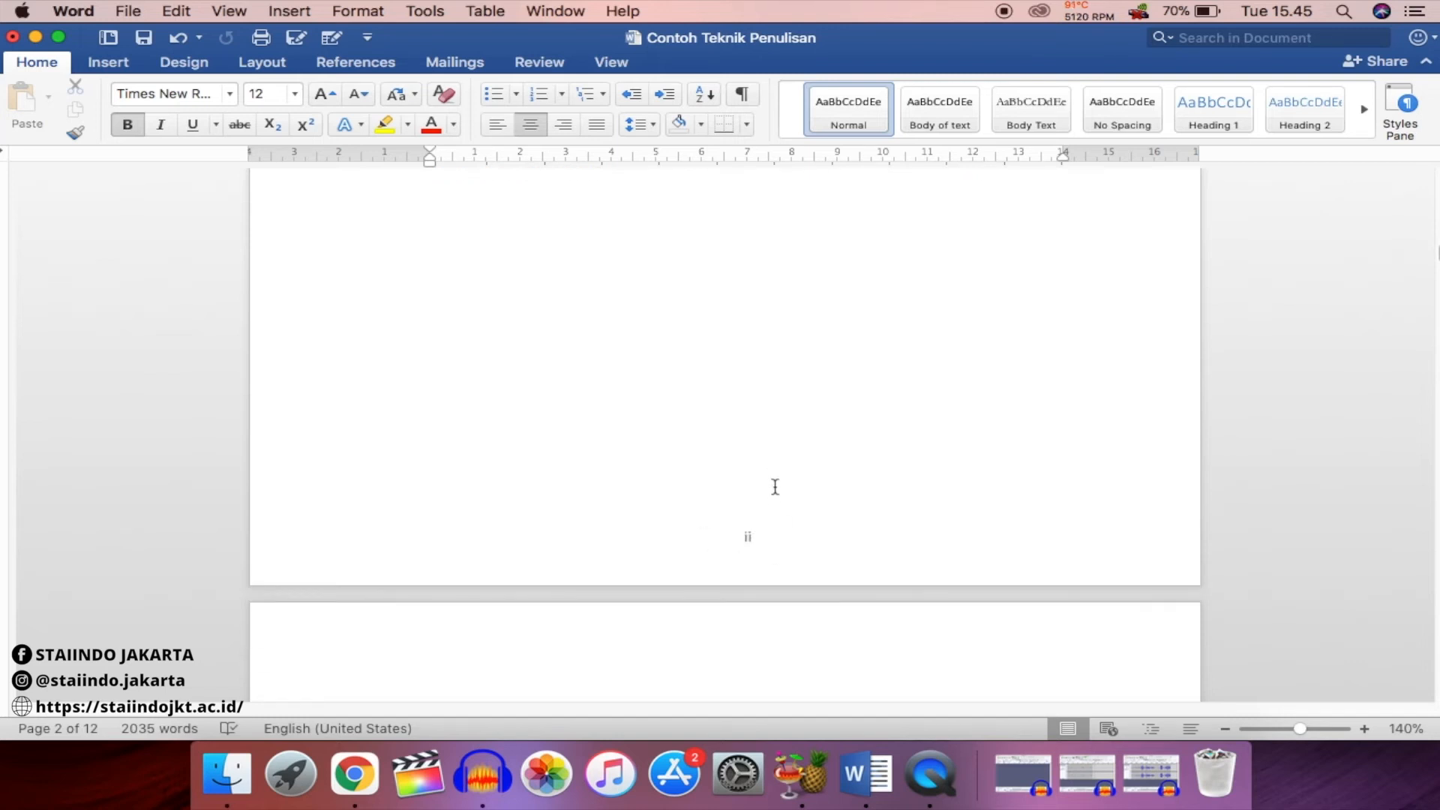
scroll(773, 502, down, 2)
scroll(775, 501, down, 10)
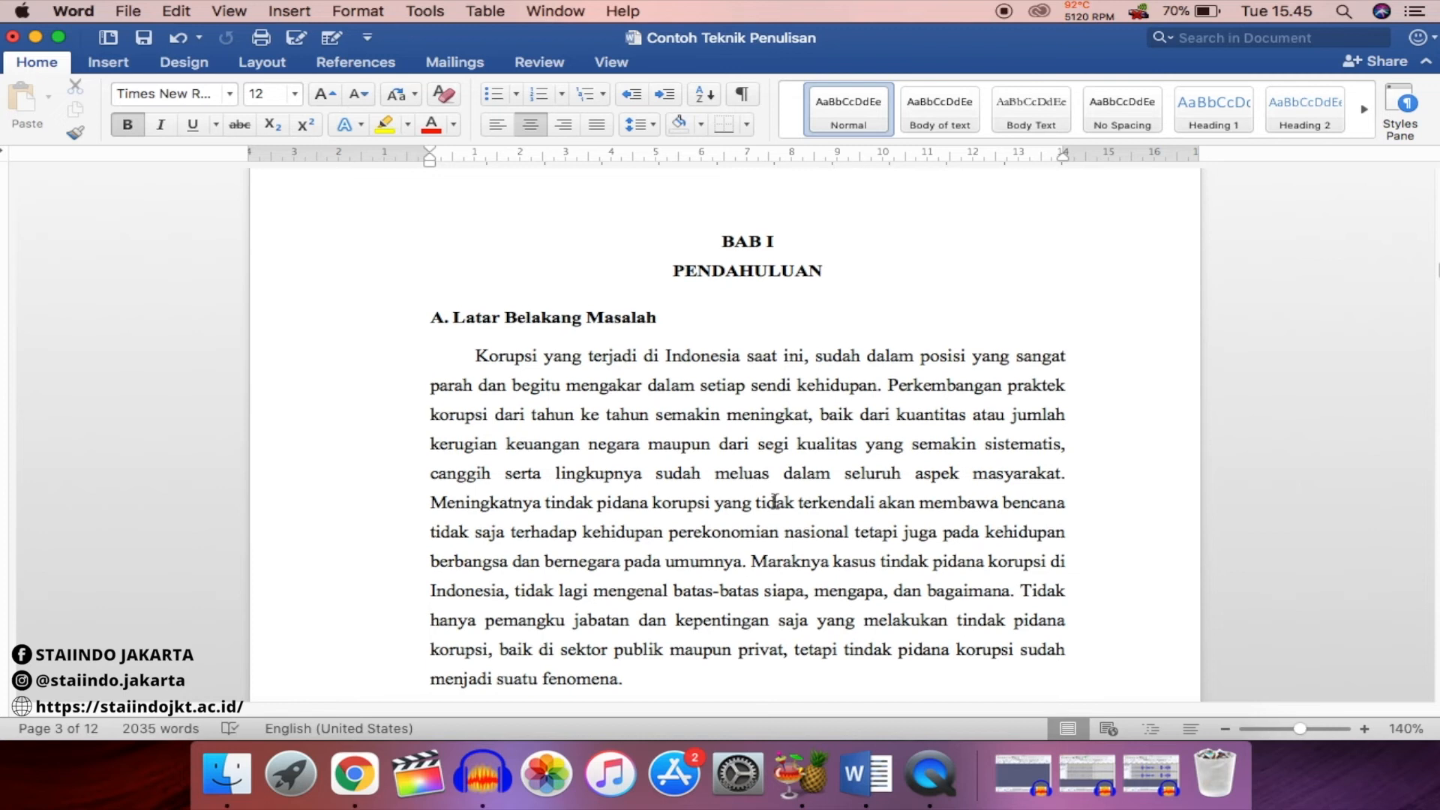
scroll(774, 500, down, 2)
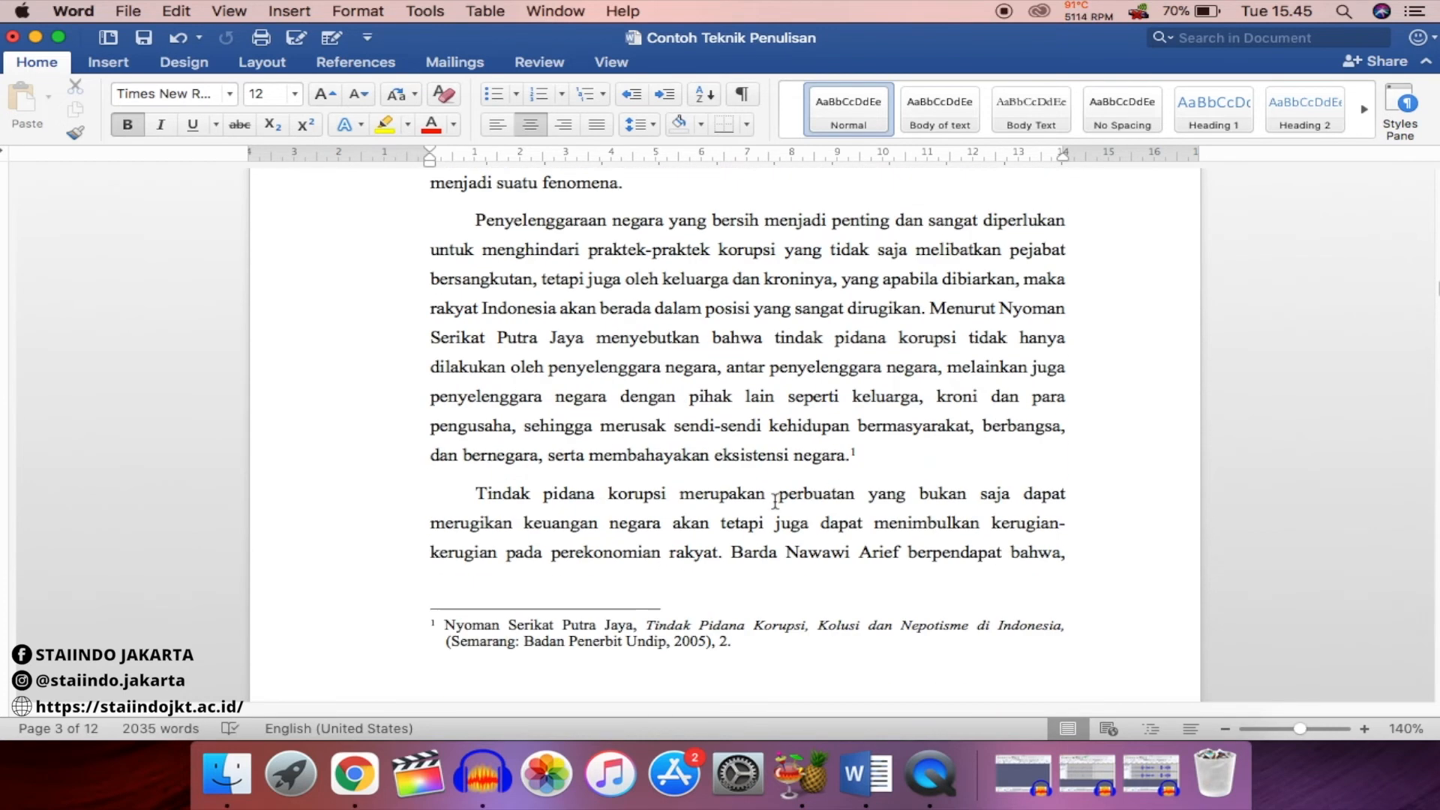
scroll(774, 501, down, 2)
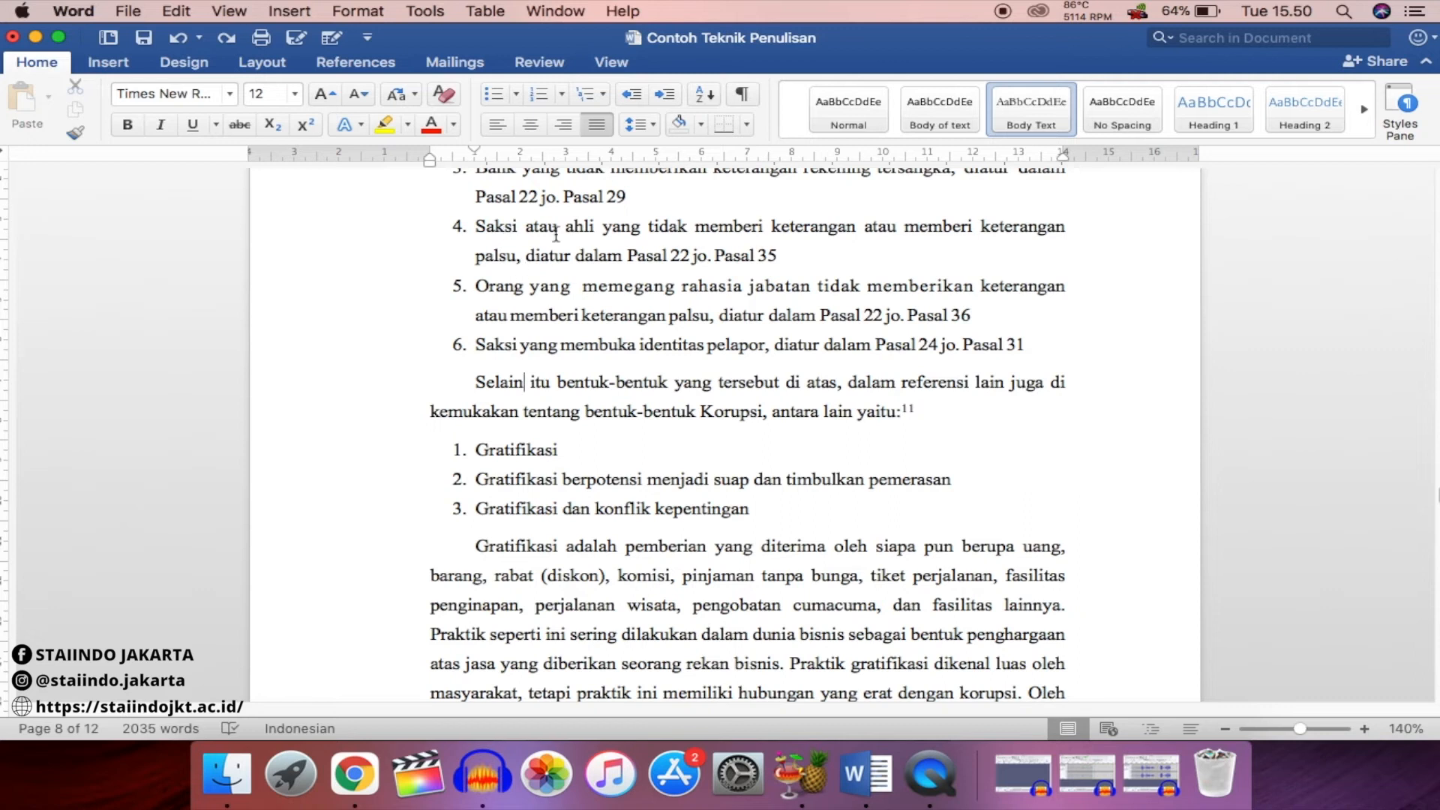
View the available numbering formats and the numbered and lettered lists around section B of the discussion chapter
click(561, 96)
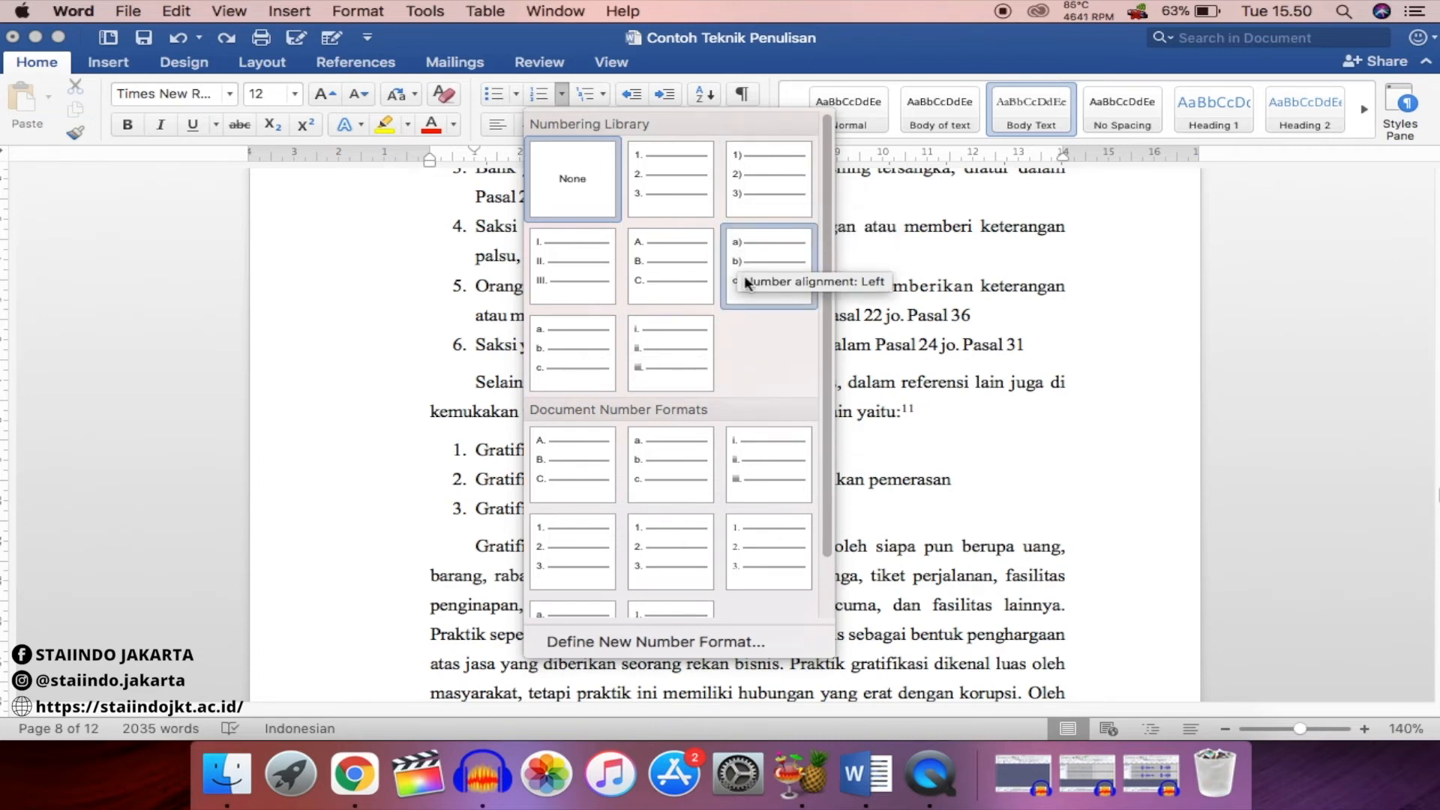
click(896, 365)
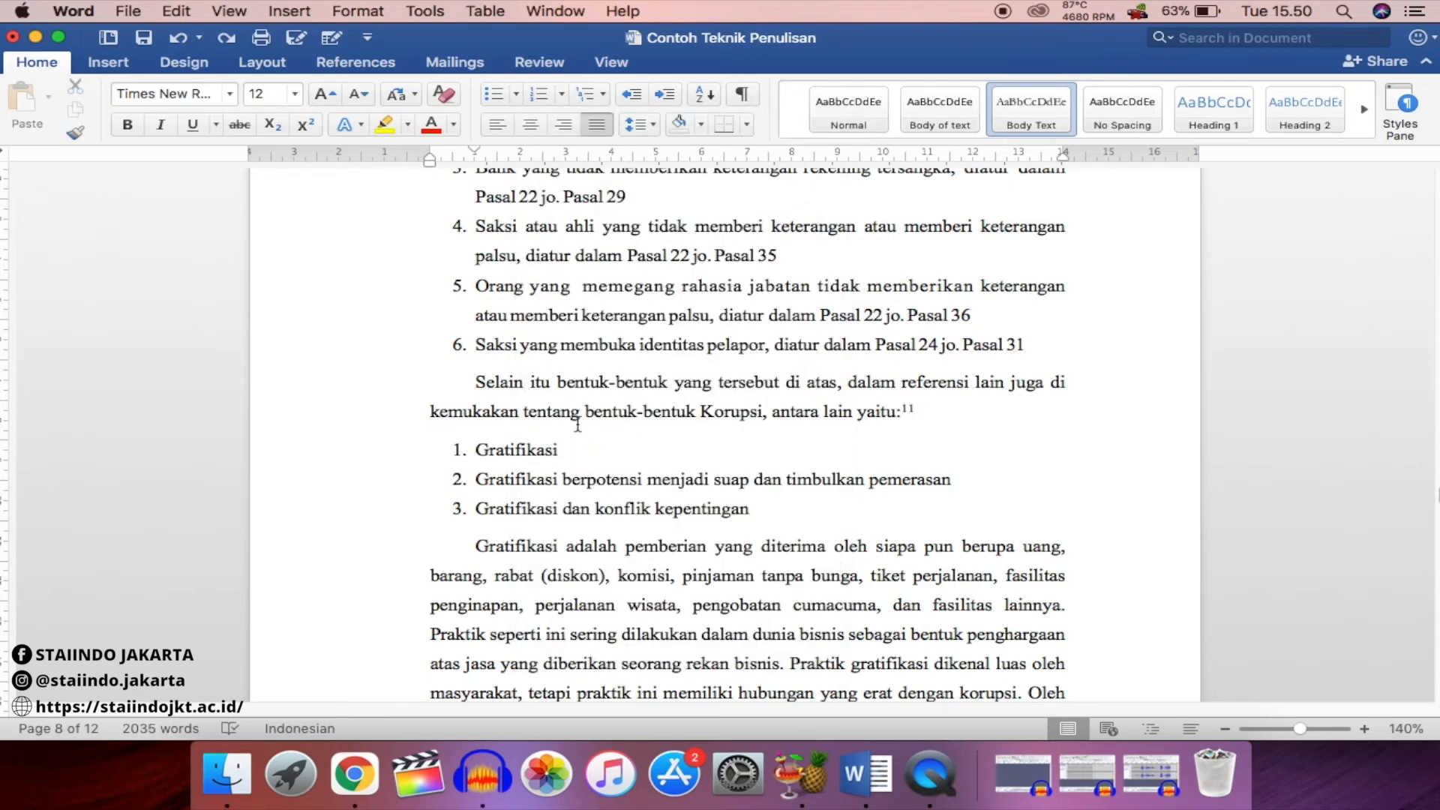
scroll(549, 423, down, 1)
scroll(550, 423, up, 15)
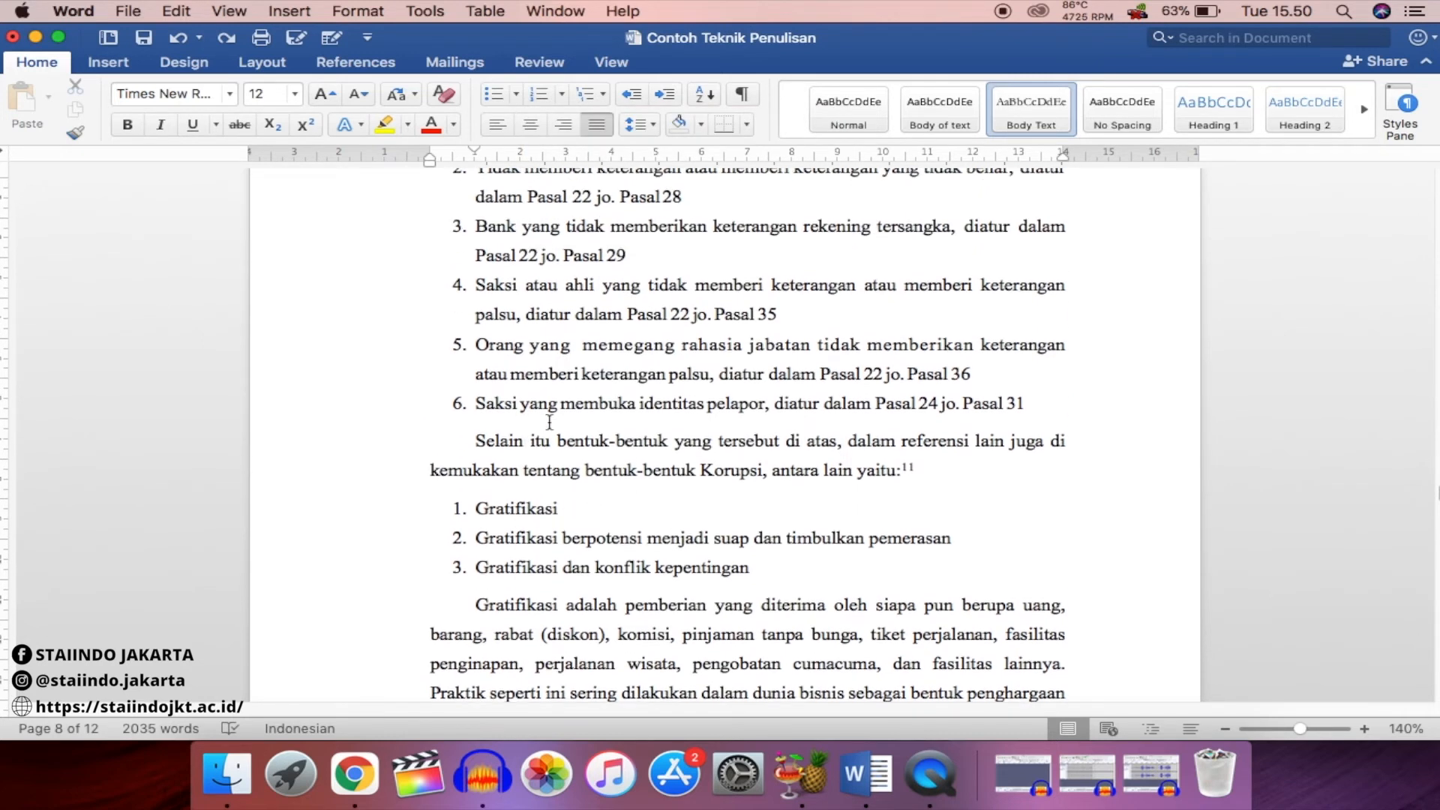
scroll(549, 423, up, 4)
scroll(549, 423, down, 9)
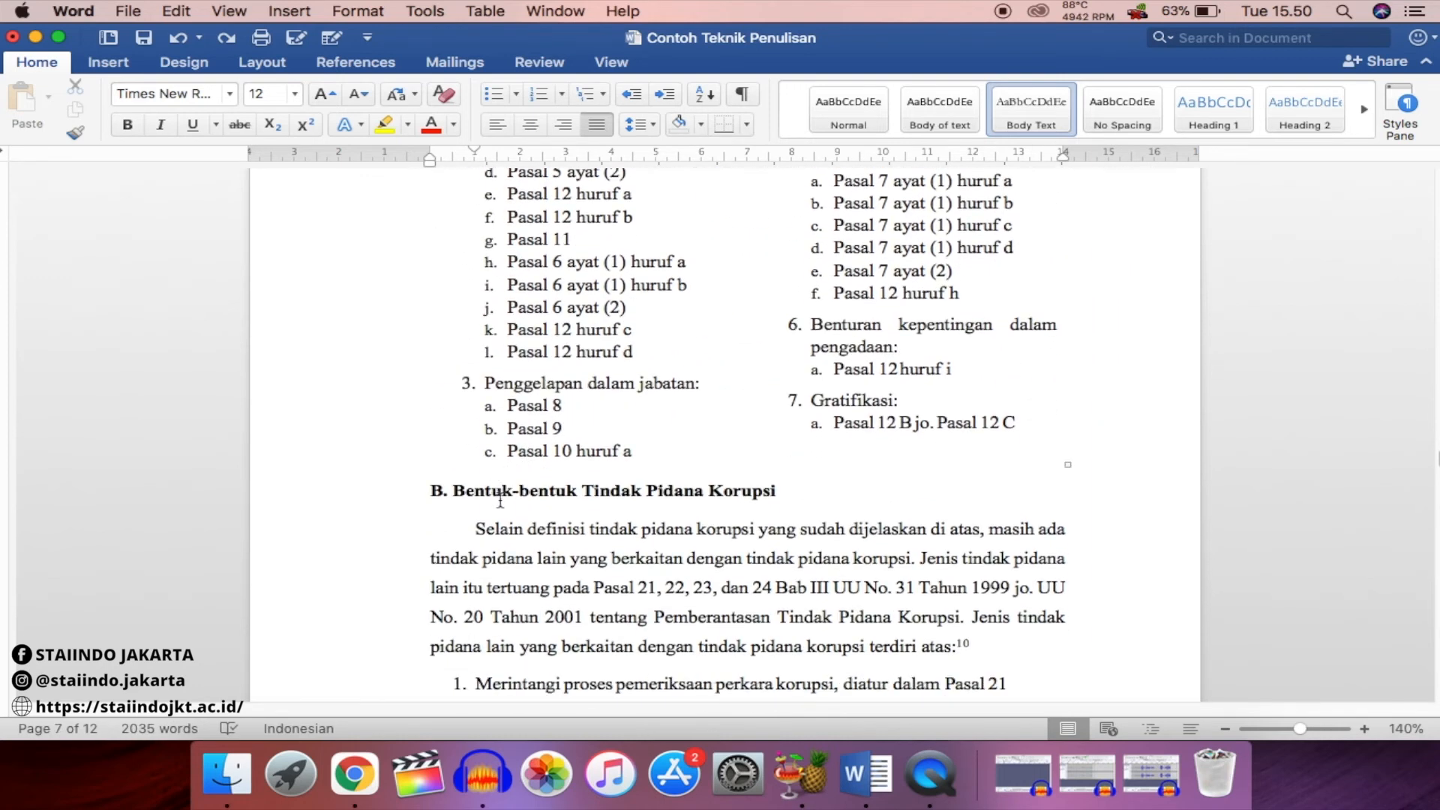
Examine the numbering levels and indents of heading B. Bentuk-bentuk Tindak Pidana Korupsi and the numbered list below it
click(444, 492)
click(496, 497)
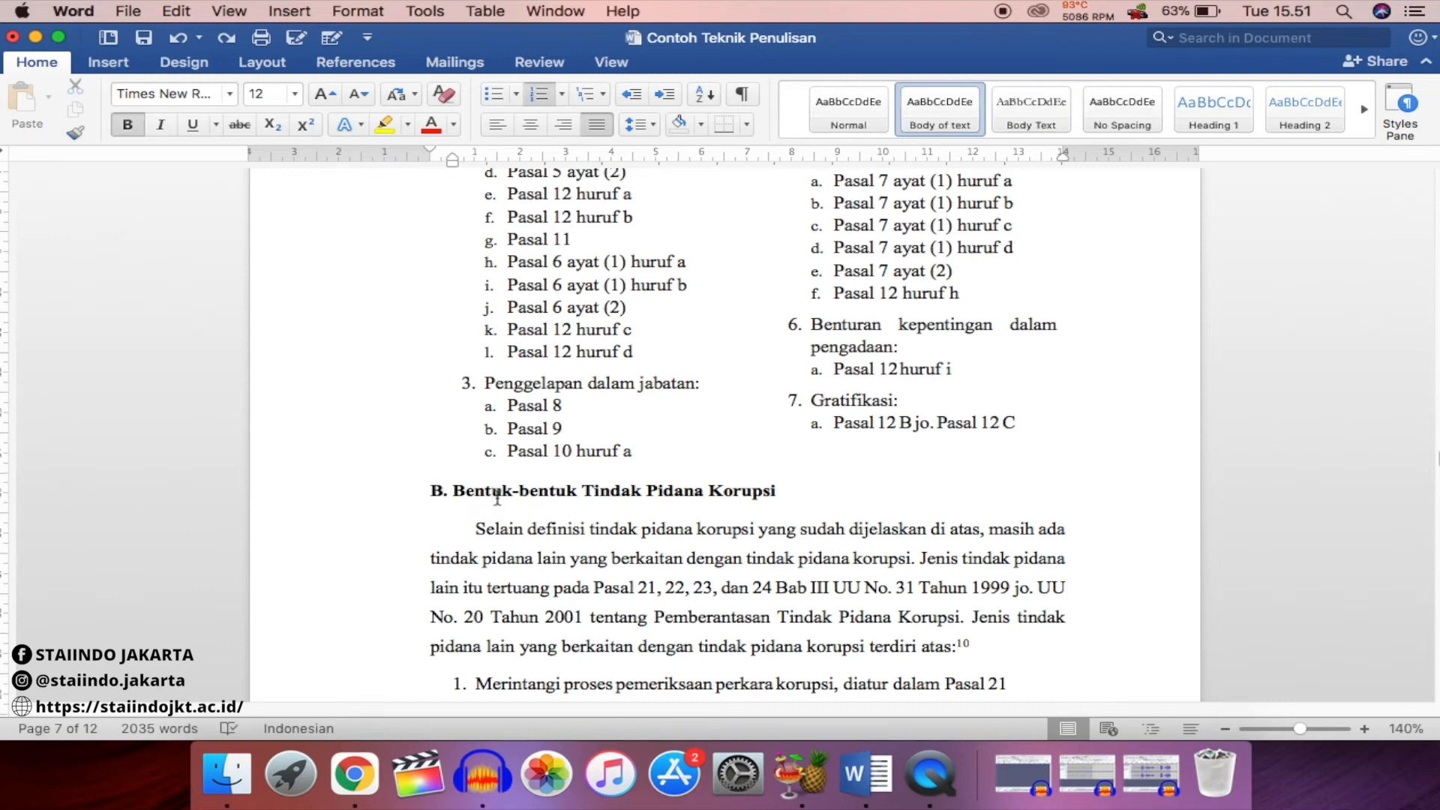
scroll(499, 508, down, 2)
scroll(499, 508, down, 3)
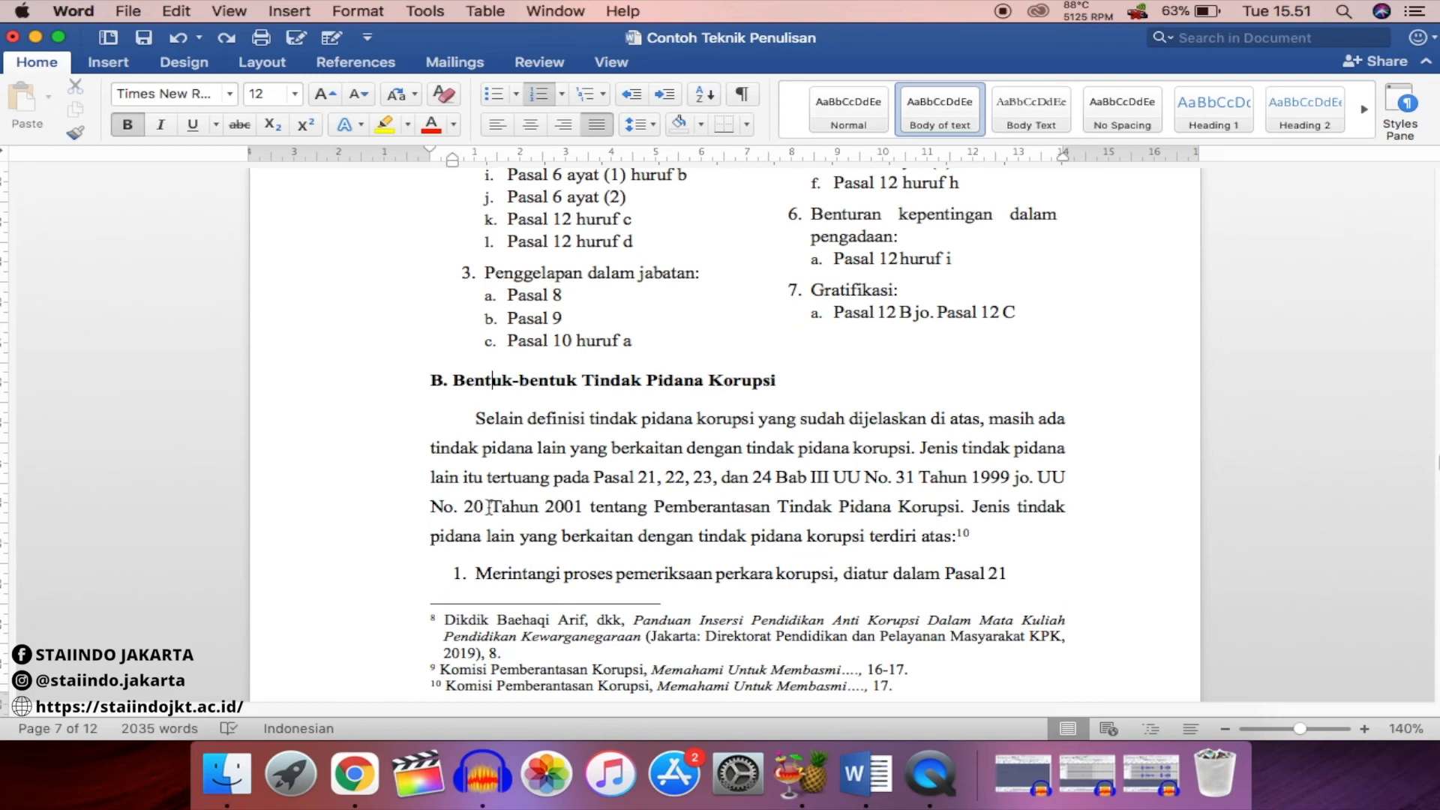
click(477, 572)
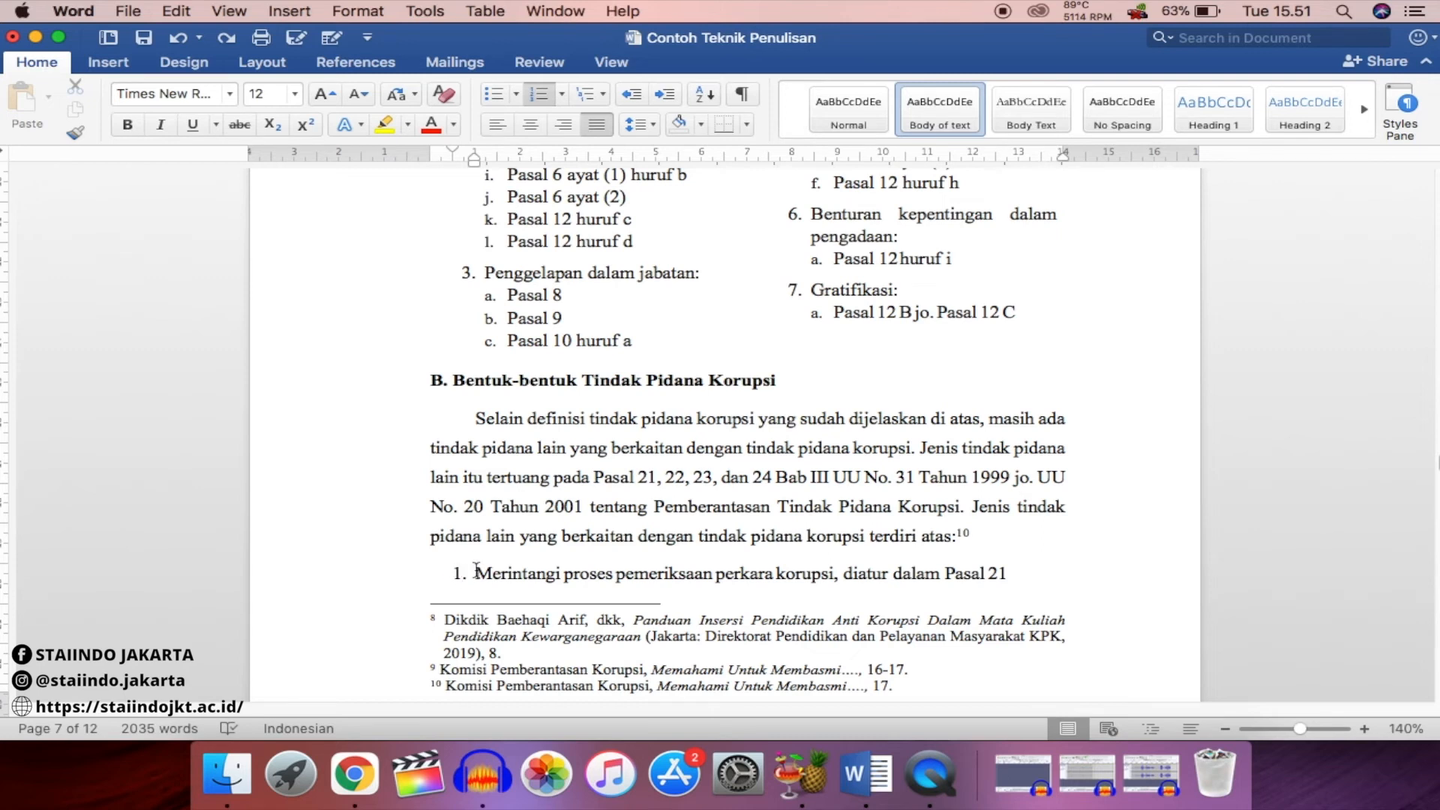
scroll(555, 572, up, 1)
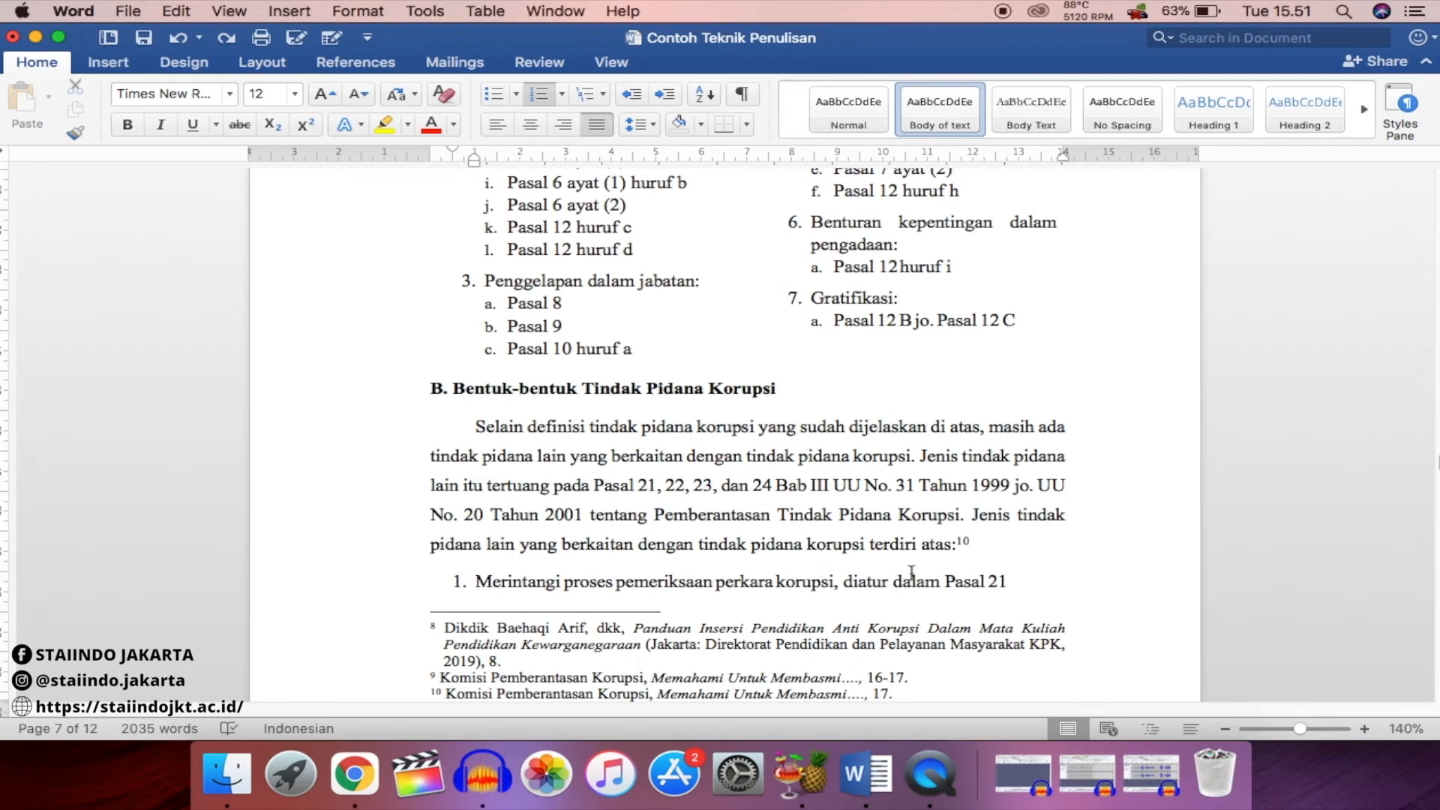
click(1051, 583)
scroll(1022, 585, up, 1)
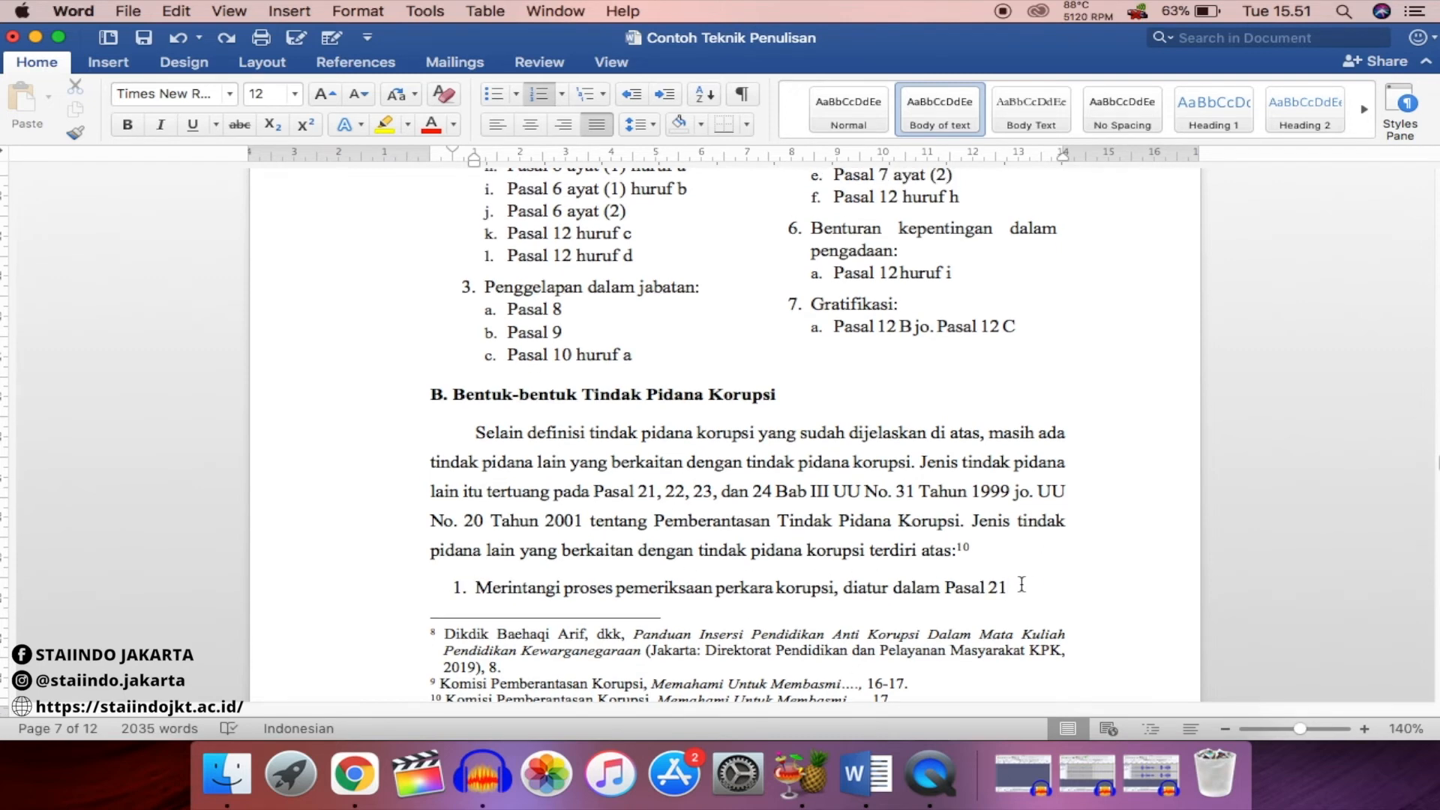
scroll(1021, 585, down, 10)
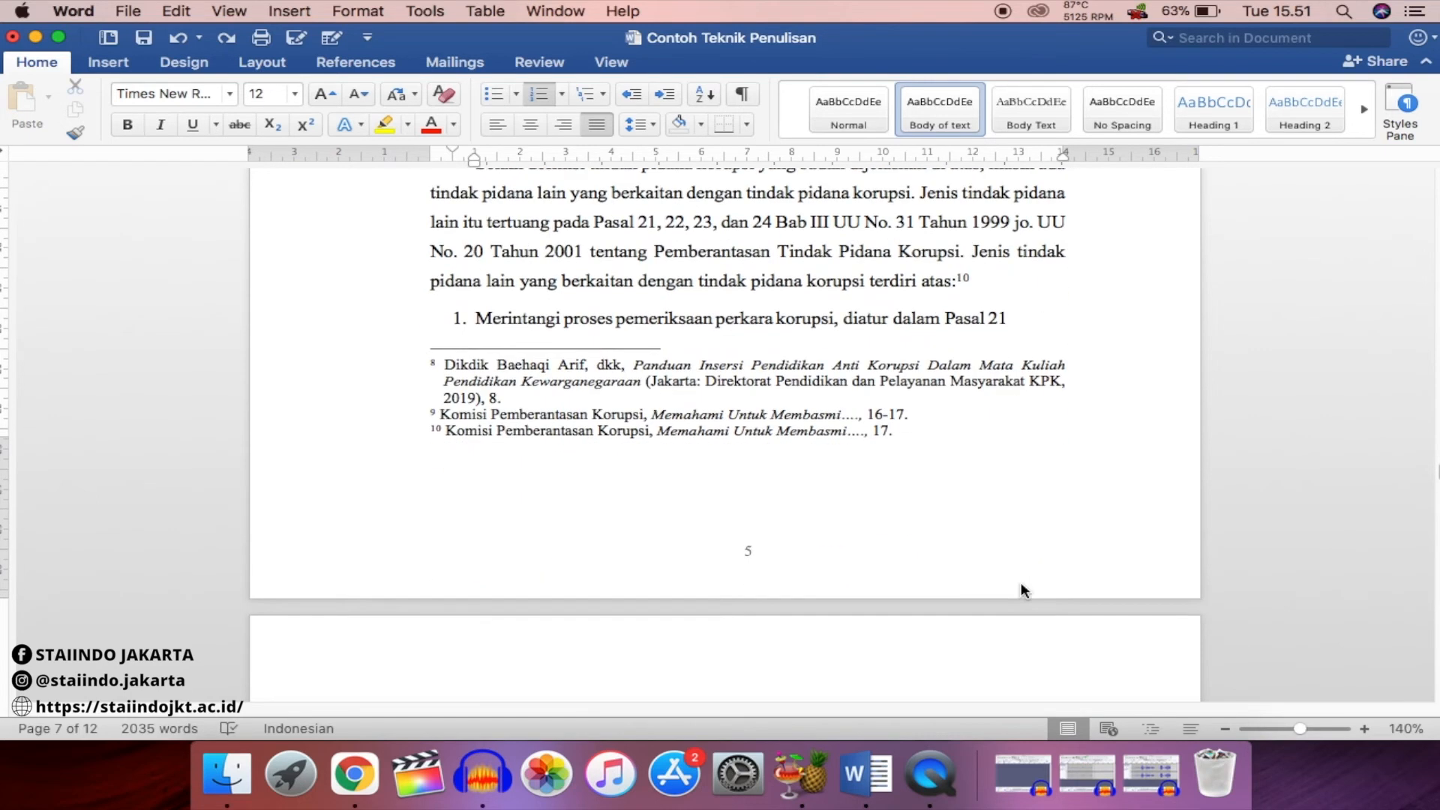
scroll(1021, 583, up, 1)
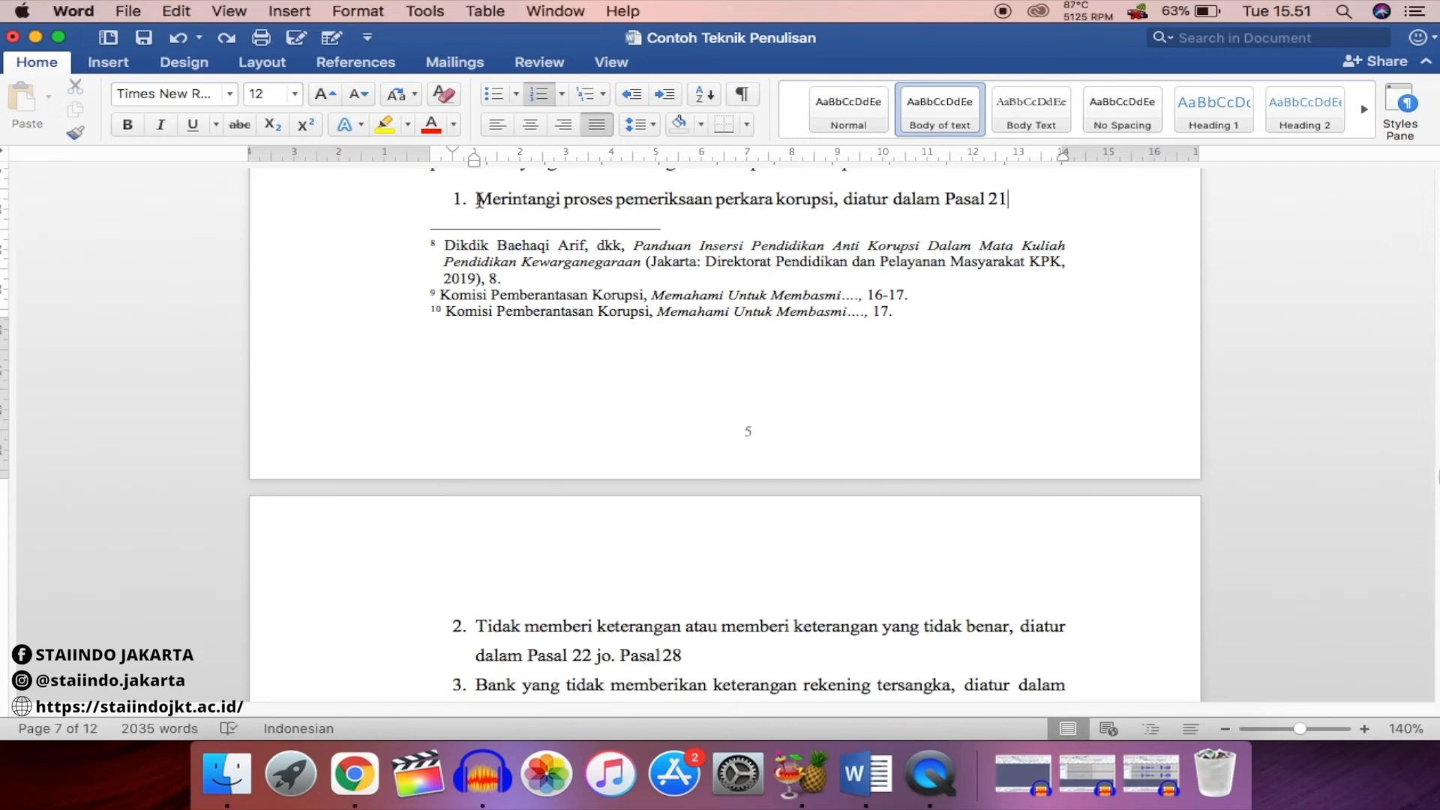
scroll(571, 519, up, 1)
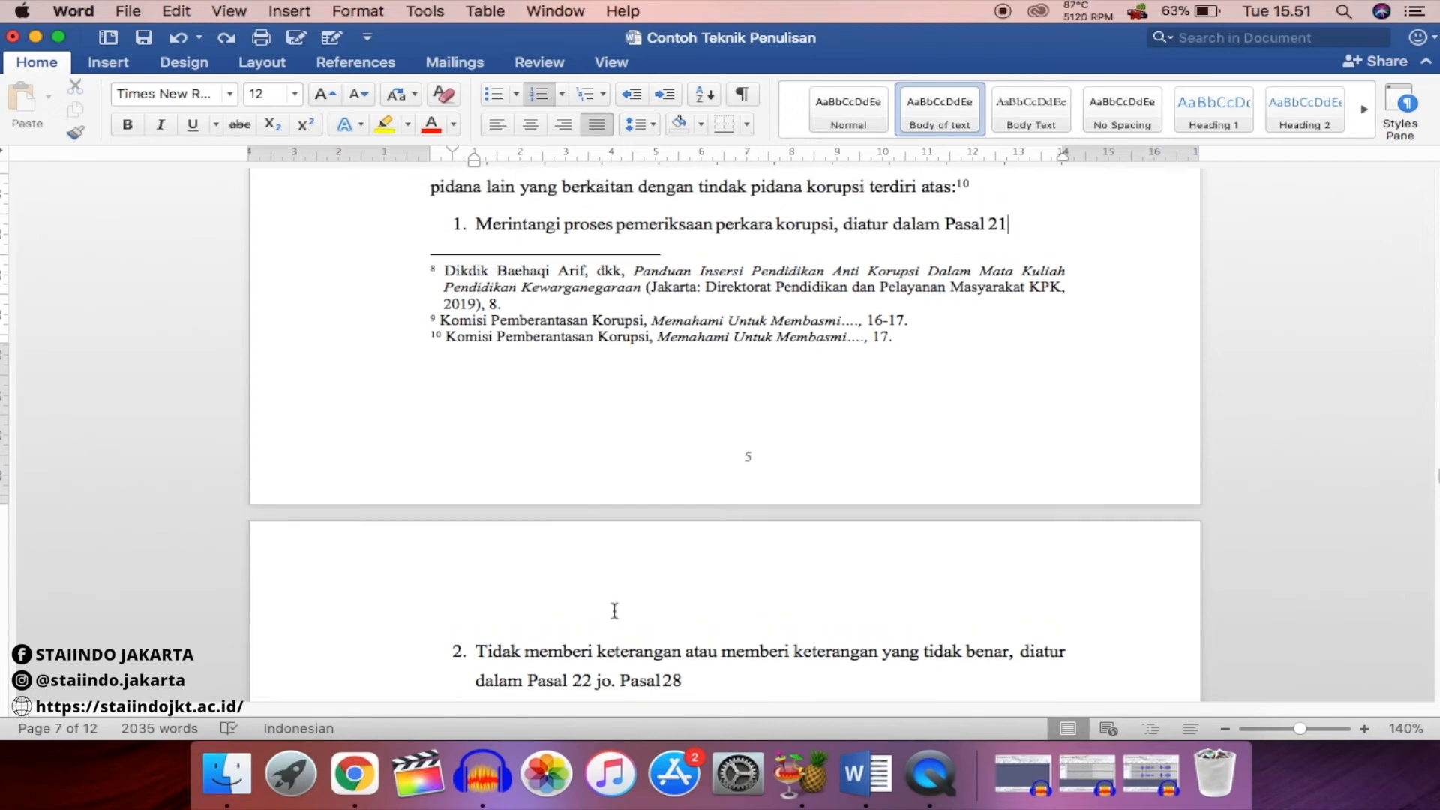
Examine the indents and paragraph spacing of the numbered lists and the Gratifikasi paragraphs across pages 5 to 7
scroll(632, 641, down, 6)
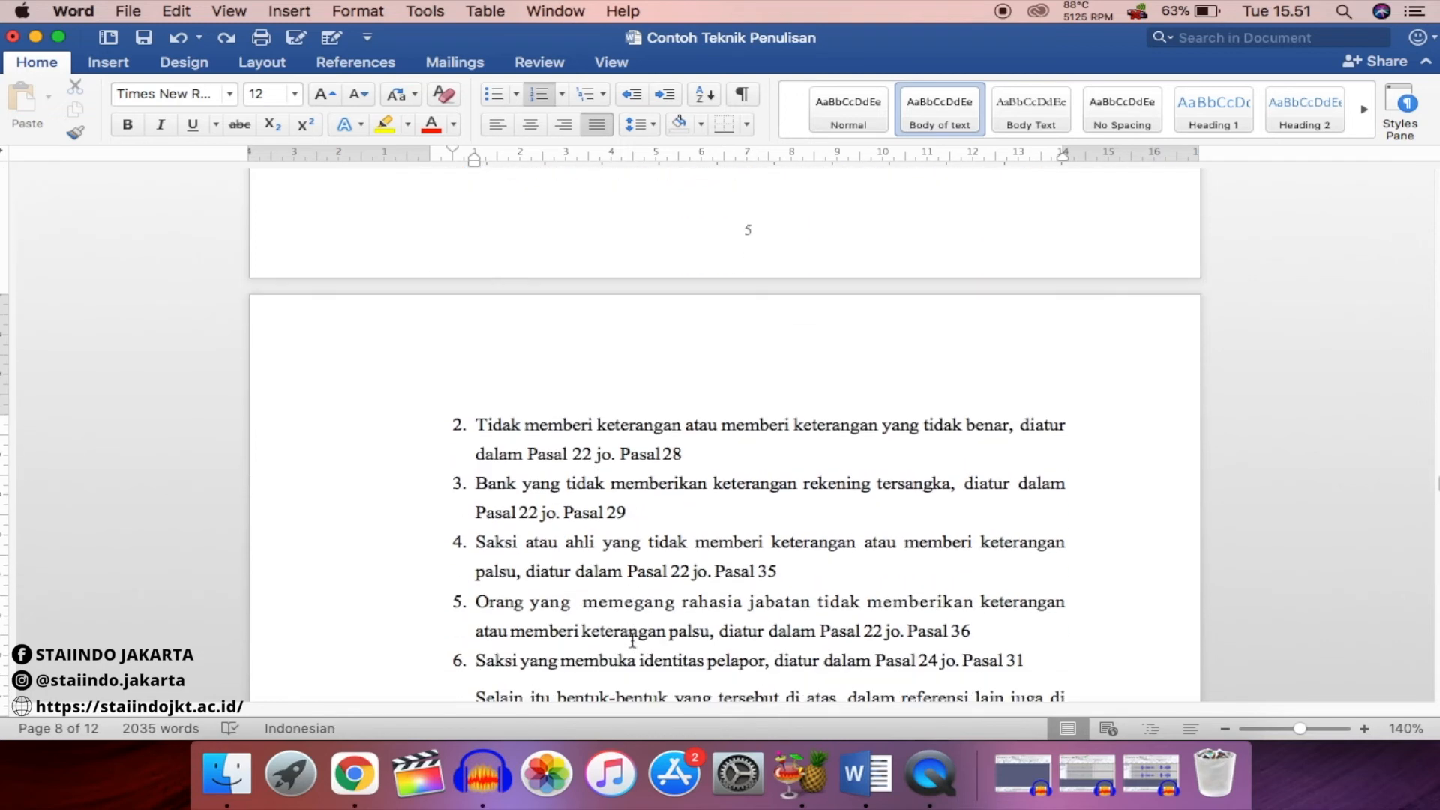
scroll(632, 641, down, 2)
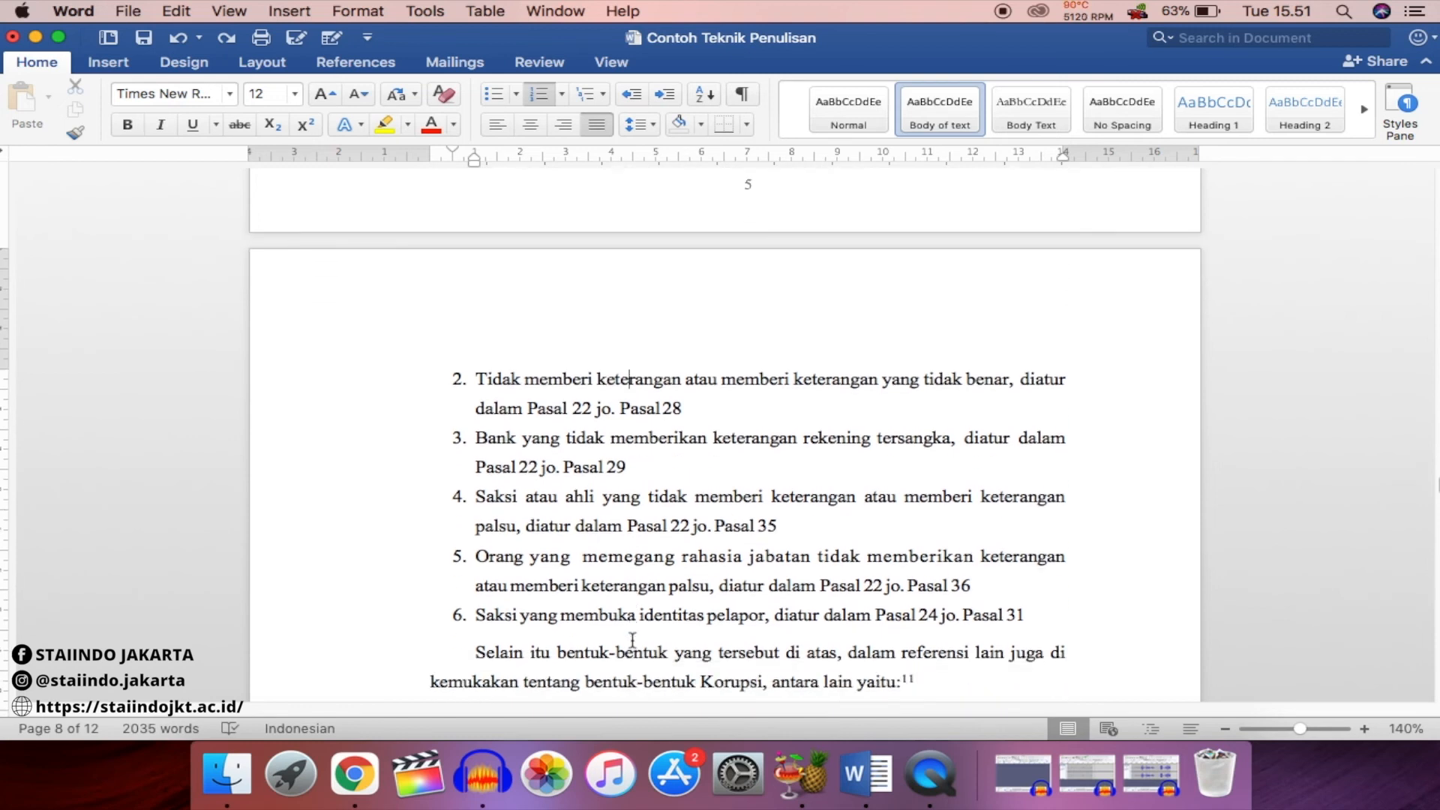
scroll(632, 641, down, 6)
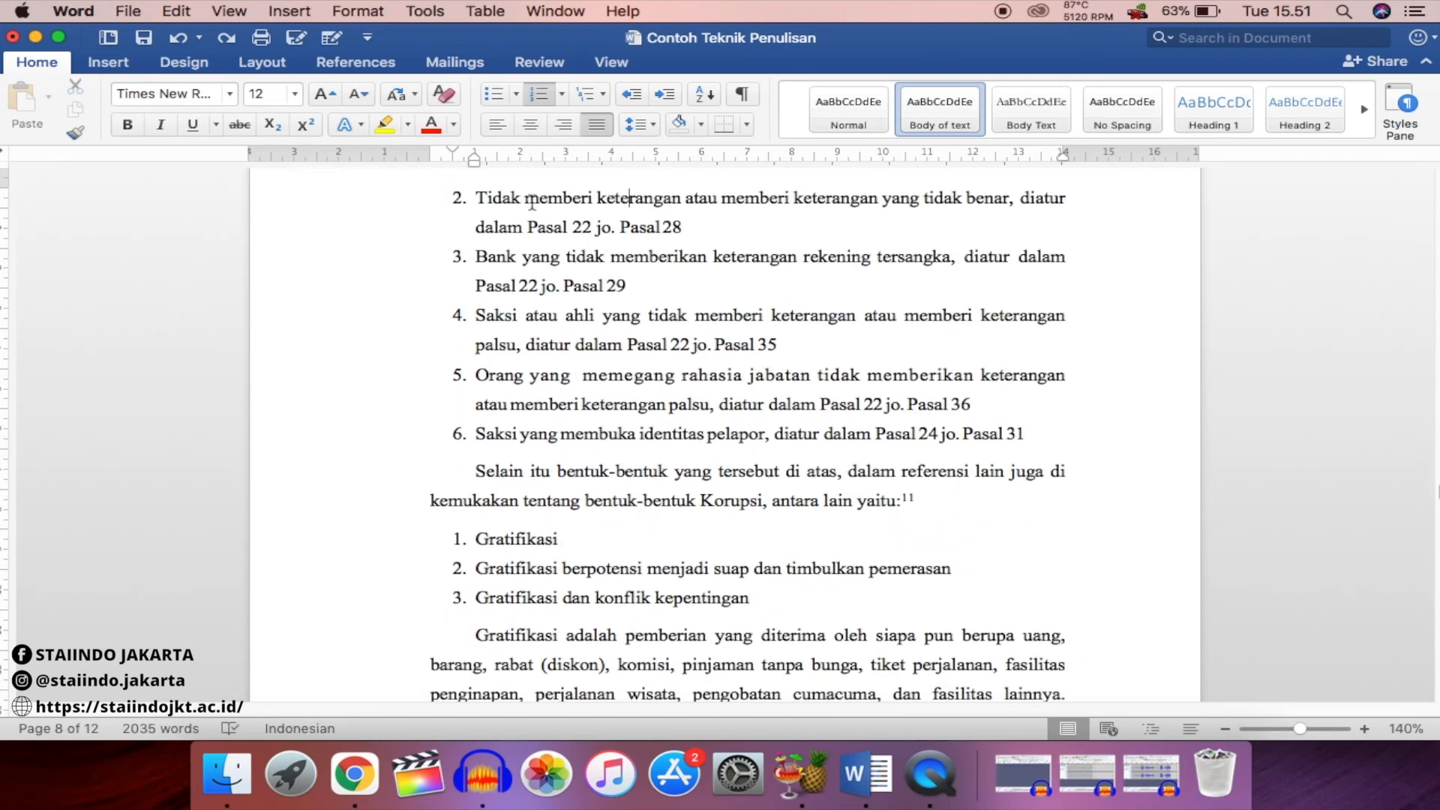
click(262, 63)
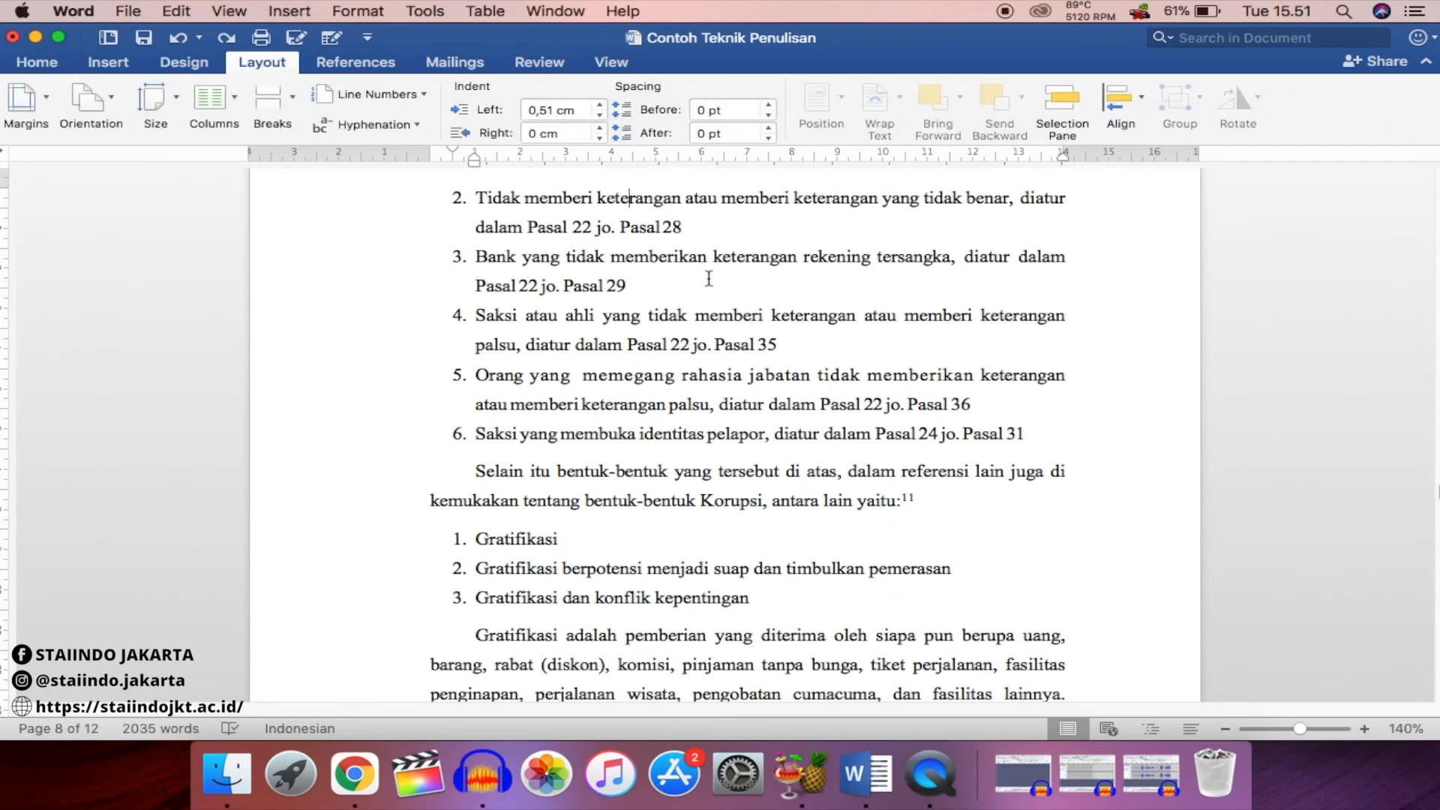
scroll(707, 278, down, 10)
scroll(707, 278, down, 5)
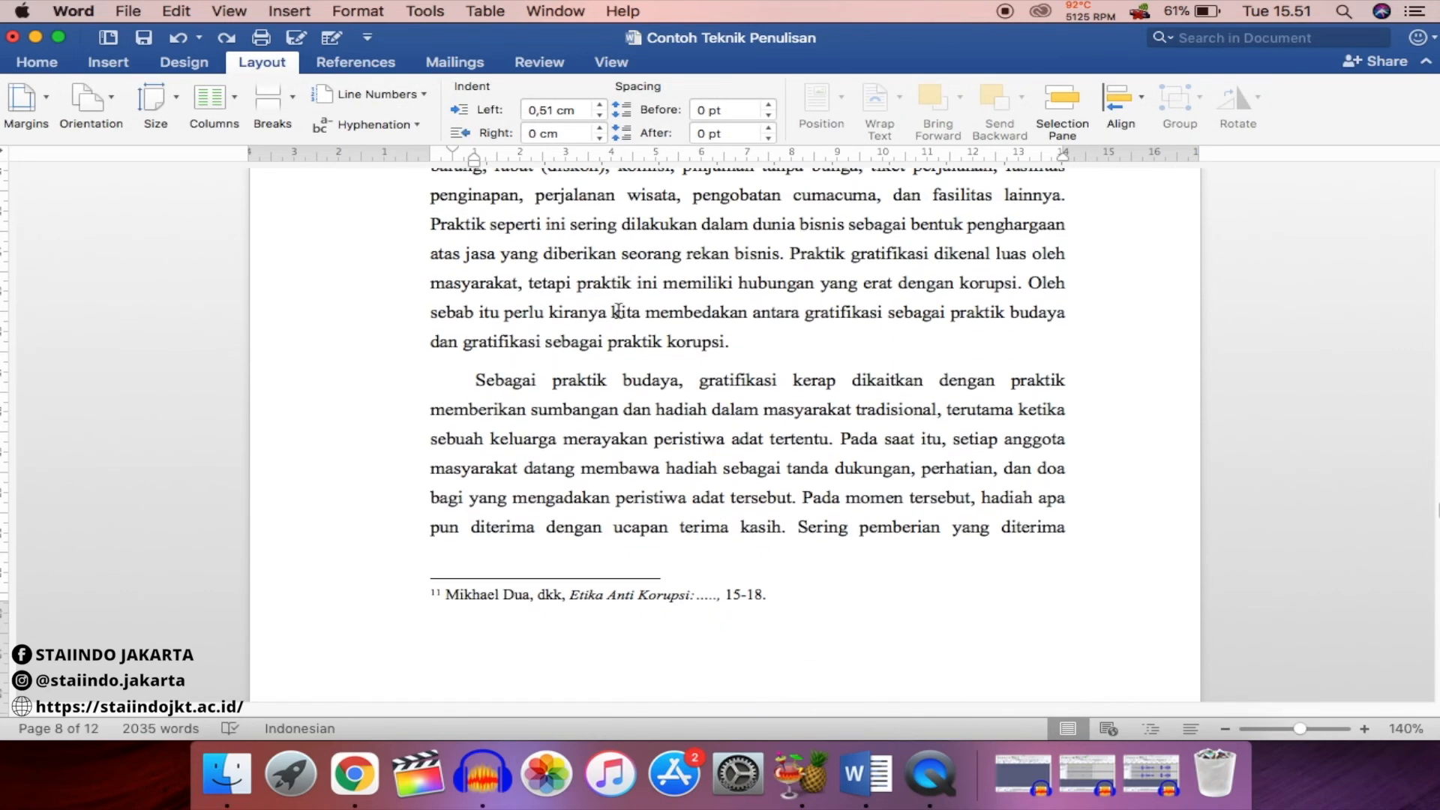
scroll(618, 311, up, 2)
click(541, 222)
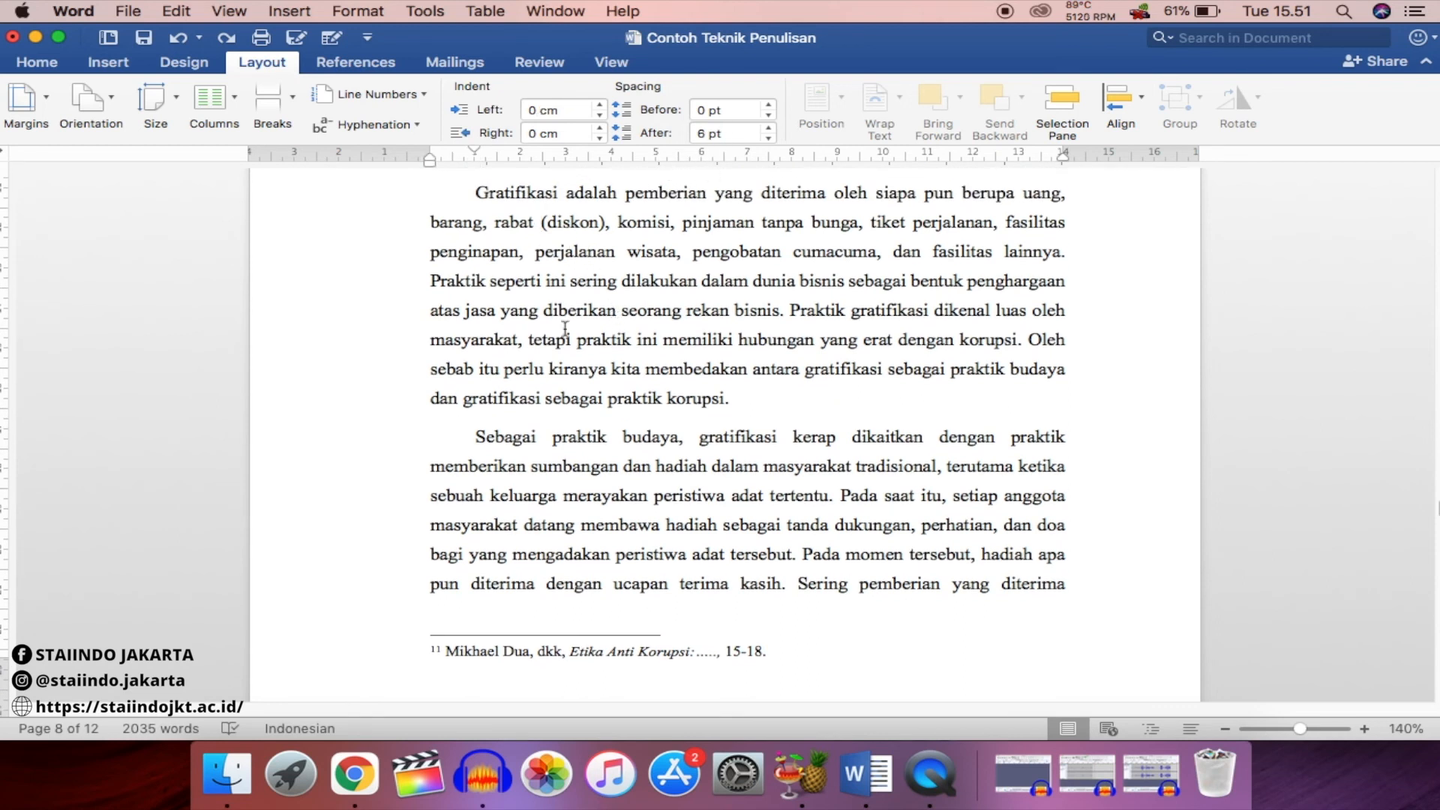
scroll(598, 431, up, 2)
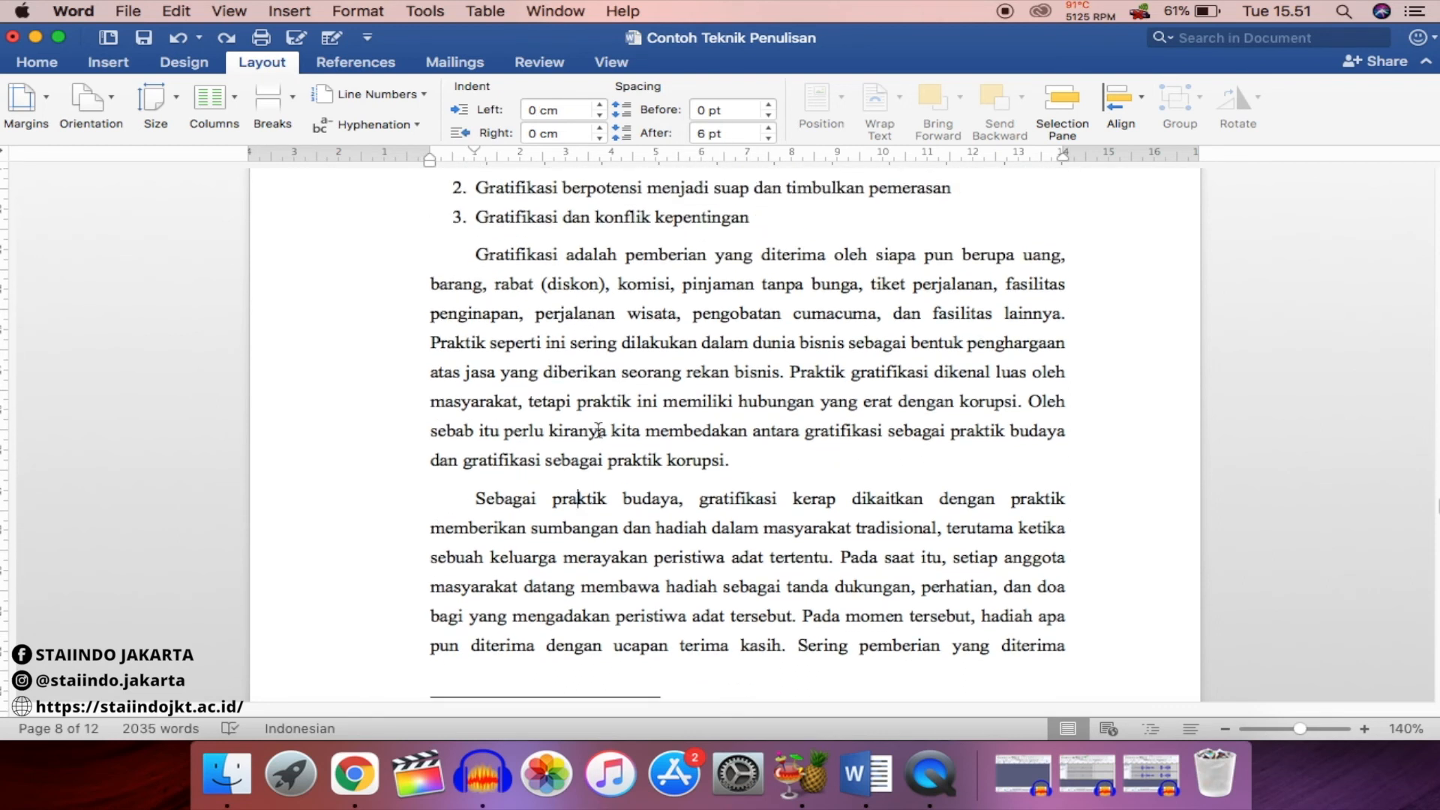
scroll(612, 463, down, 15)
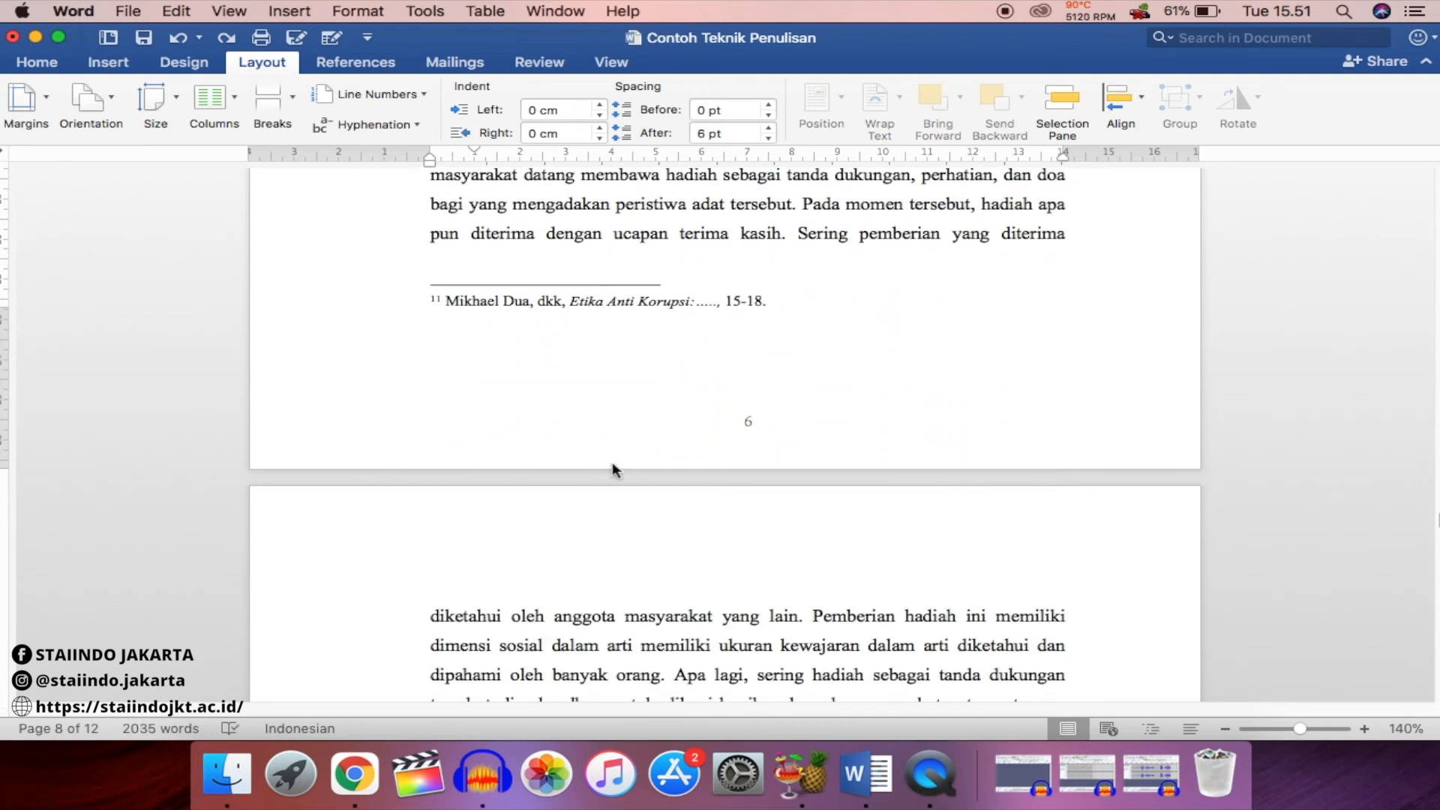
Turn on "Don't add space between paragraphs of the same style" for the paragraph ending "peristiwa adat tersebut."
click(617, 515)
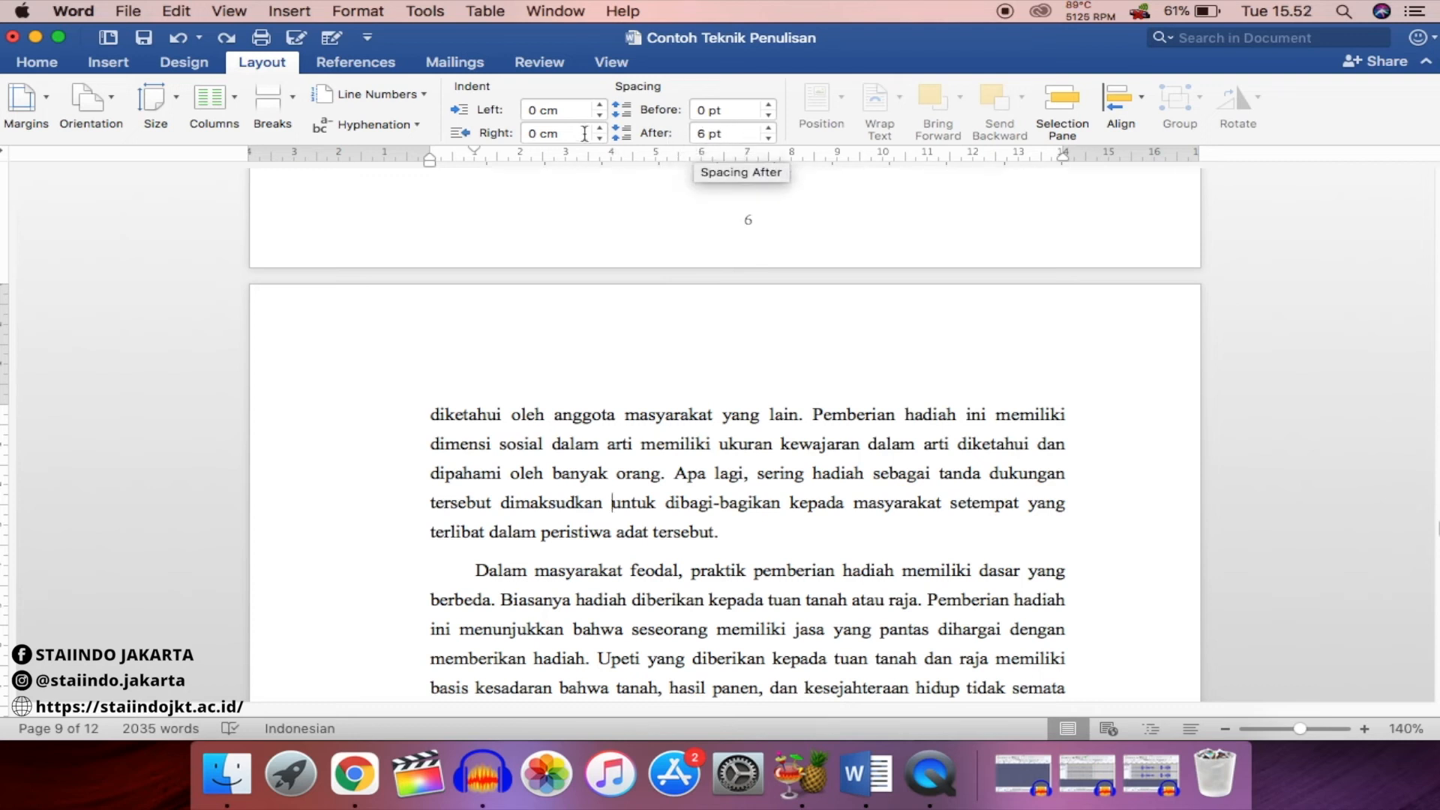
double_click(431, 160)
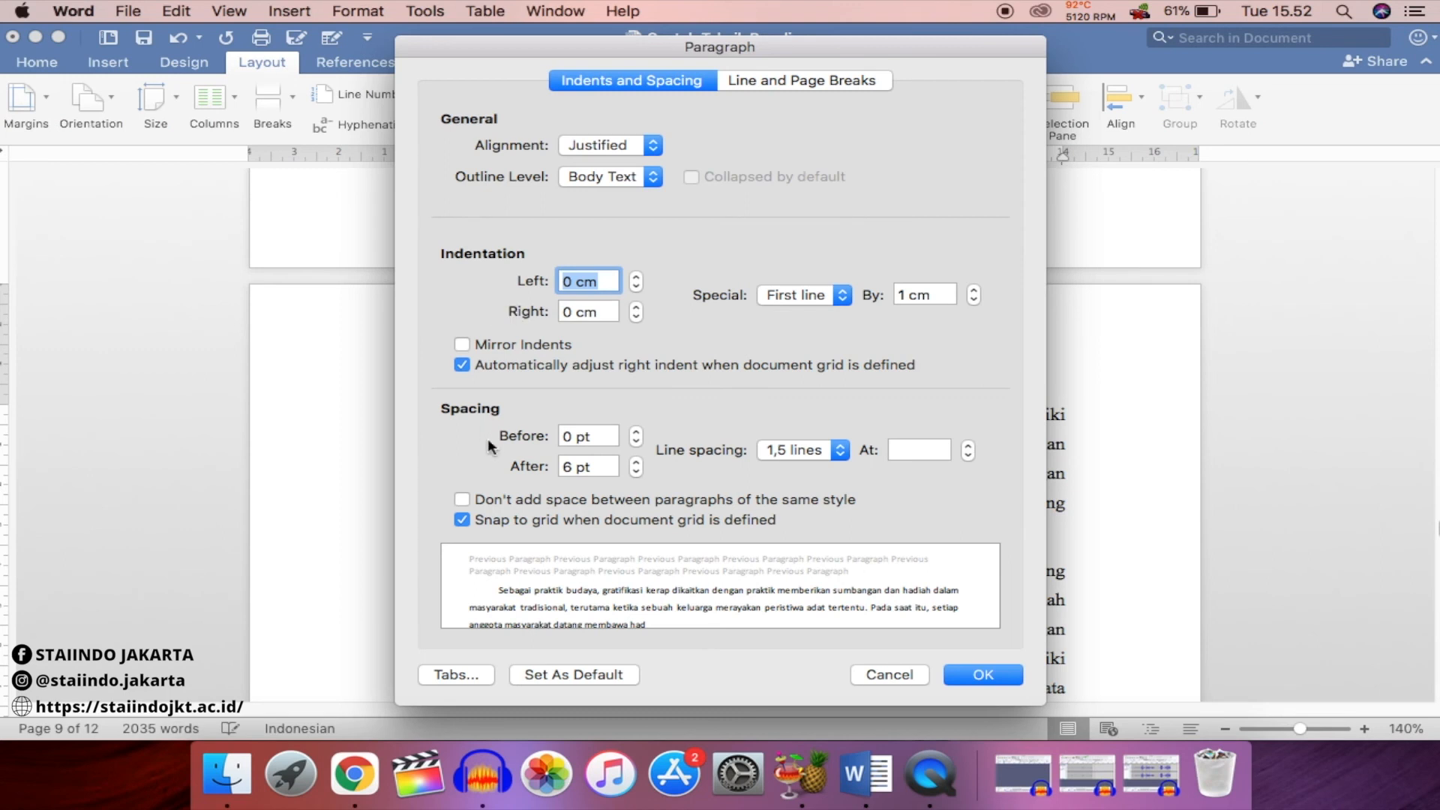
click(463, 499)
click(982, 674)
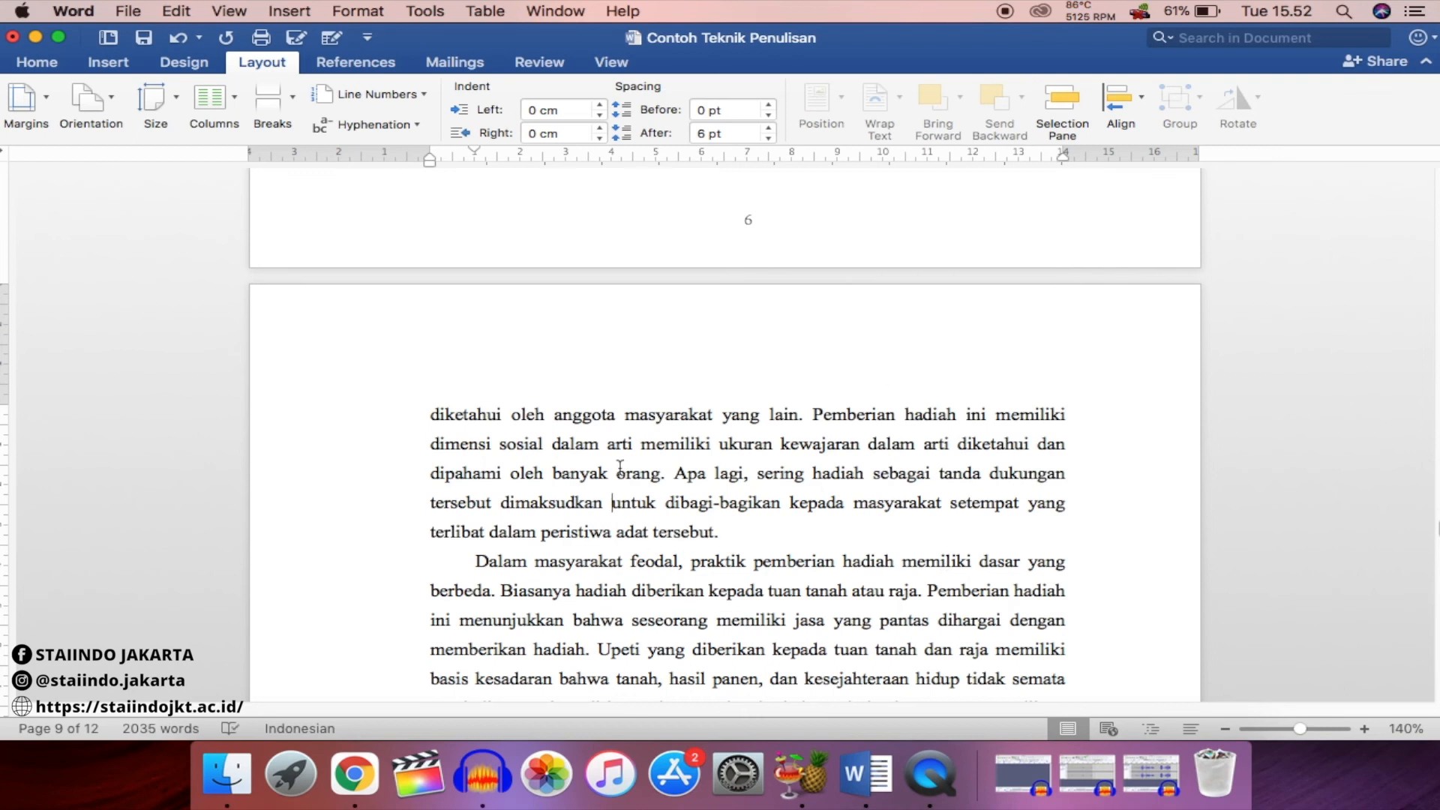
Raise the spacing after the paragraph ending "peristiwa adat tersebut." to 60 pt and reduce it to 36 pt
click(768, 128)
click(768, 128)
click(767, 128)
click(768, 128)
click(768, 128)
click(768, 128)
click(768, 129)
click(767, 128)
click(767, 128)
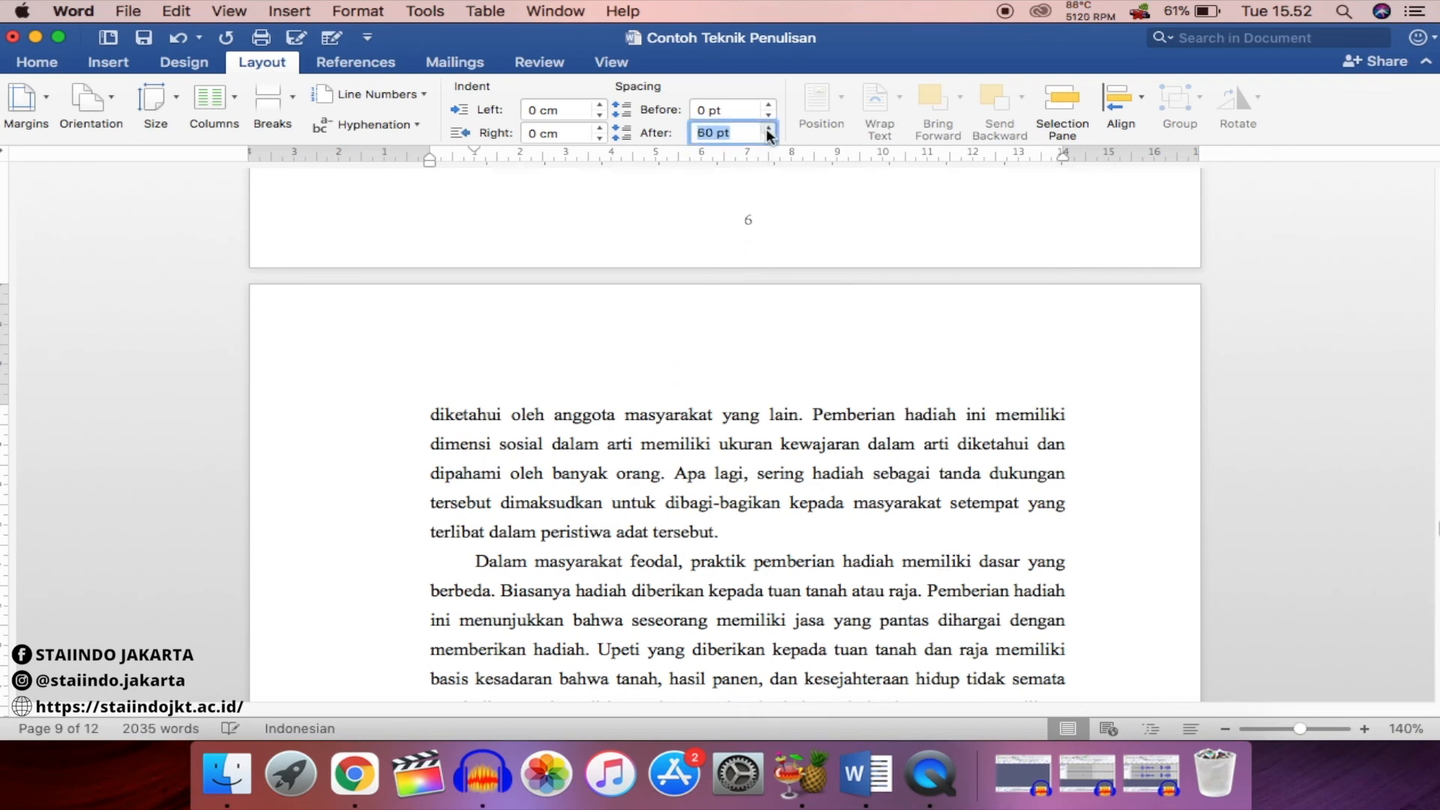
click(767, 135)
click(767, 135)
click(767, 135)
click(767, 135)
click(767, 135)
Turn off "Don't add space between paragraphs of the same style" for the same paragraph
double_click(433, 160)
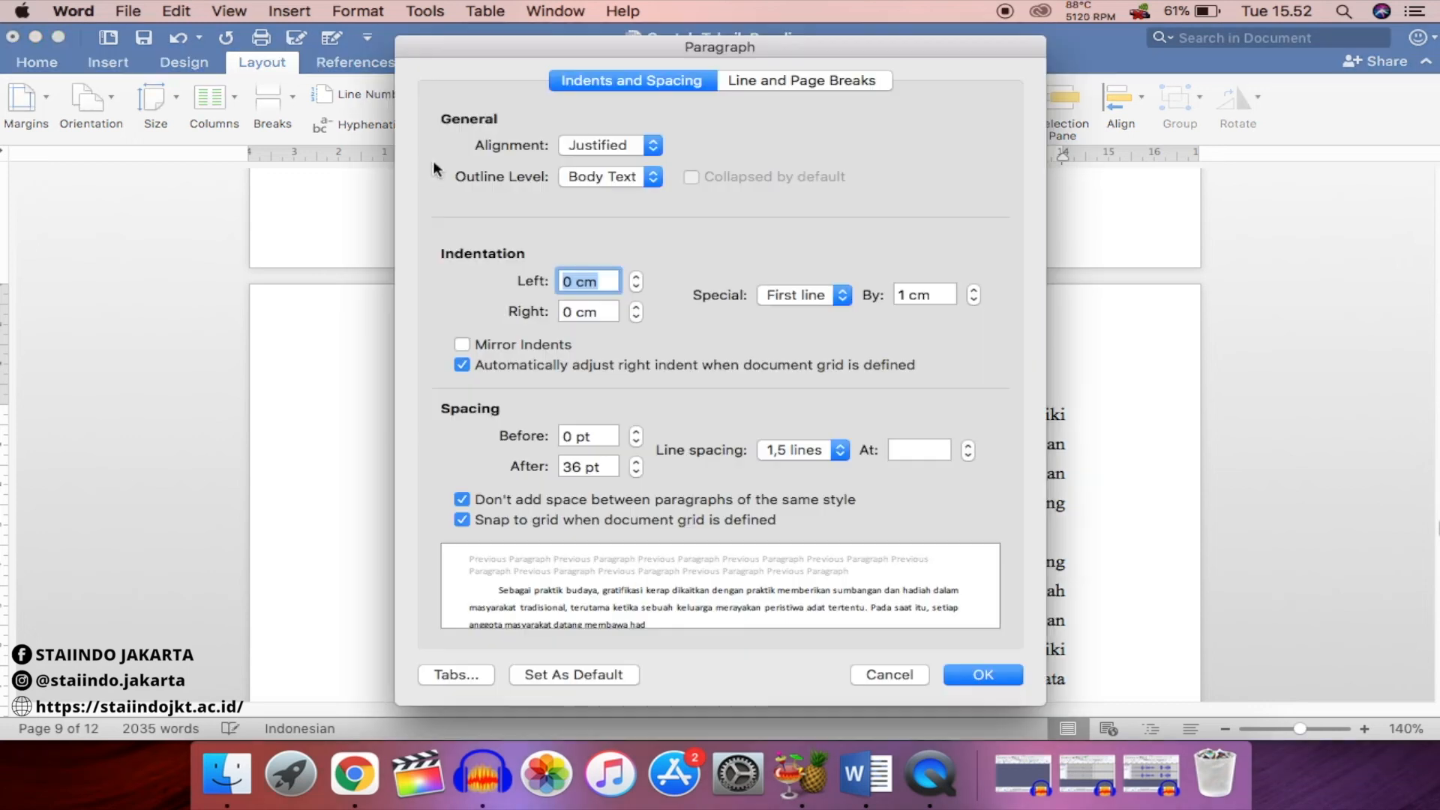
click(516, 501)
click(975, 678)
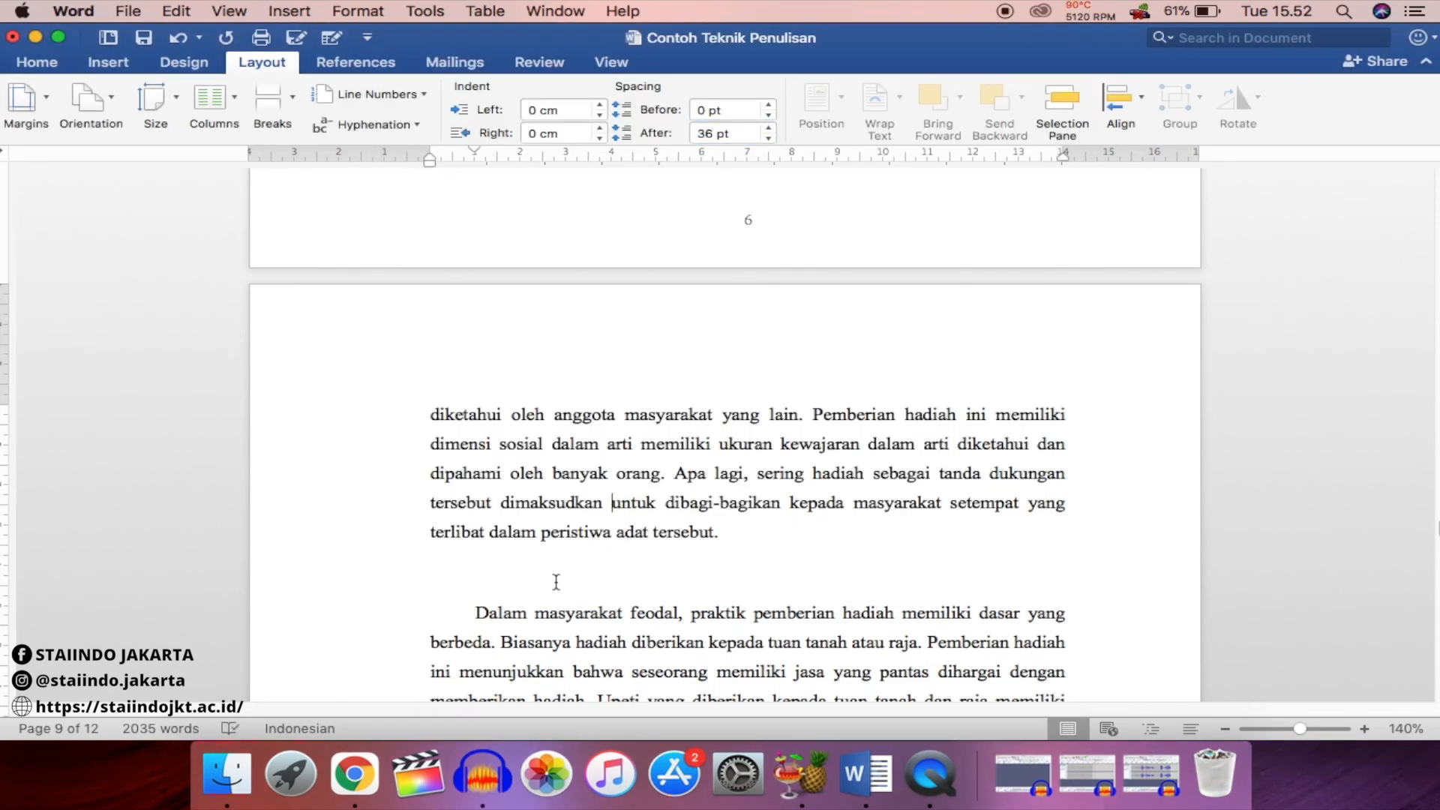
Show the formatting marks to check the gap below the paragraph, and hide them again
click(60, 64)
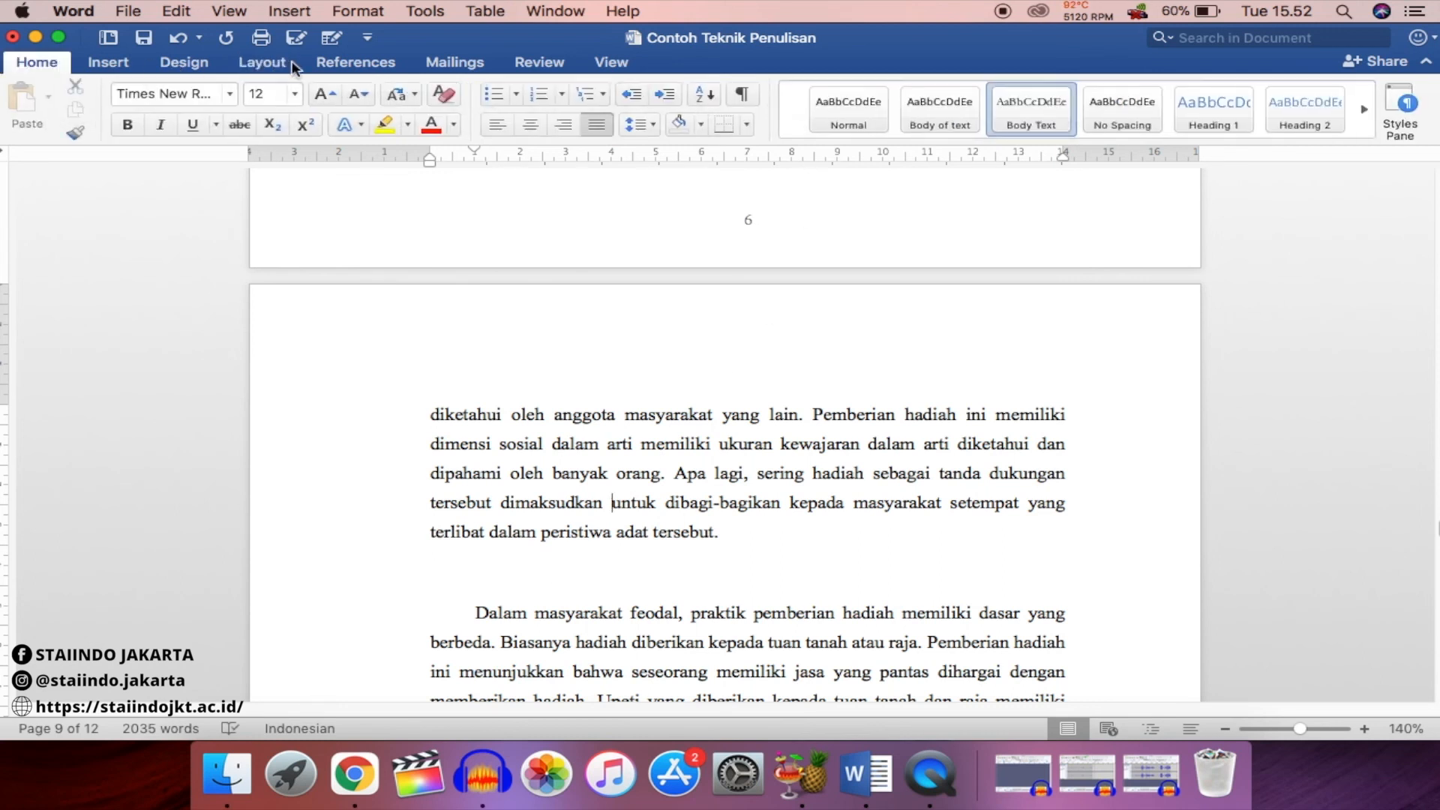
click(740, 95)
click(740, 95)
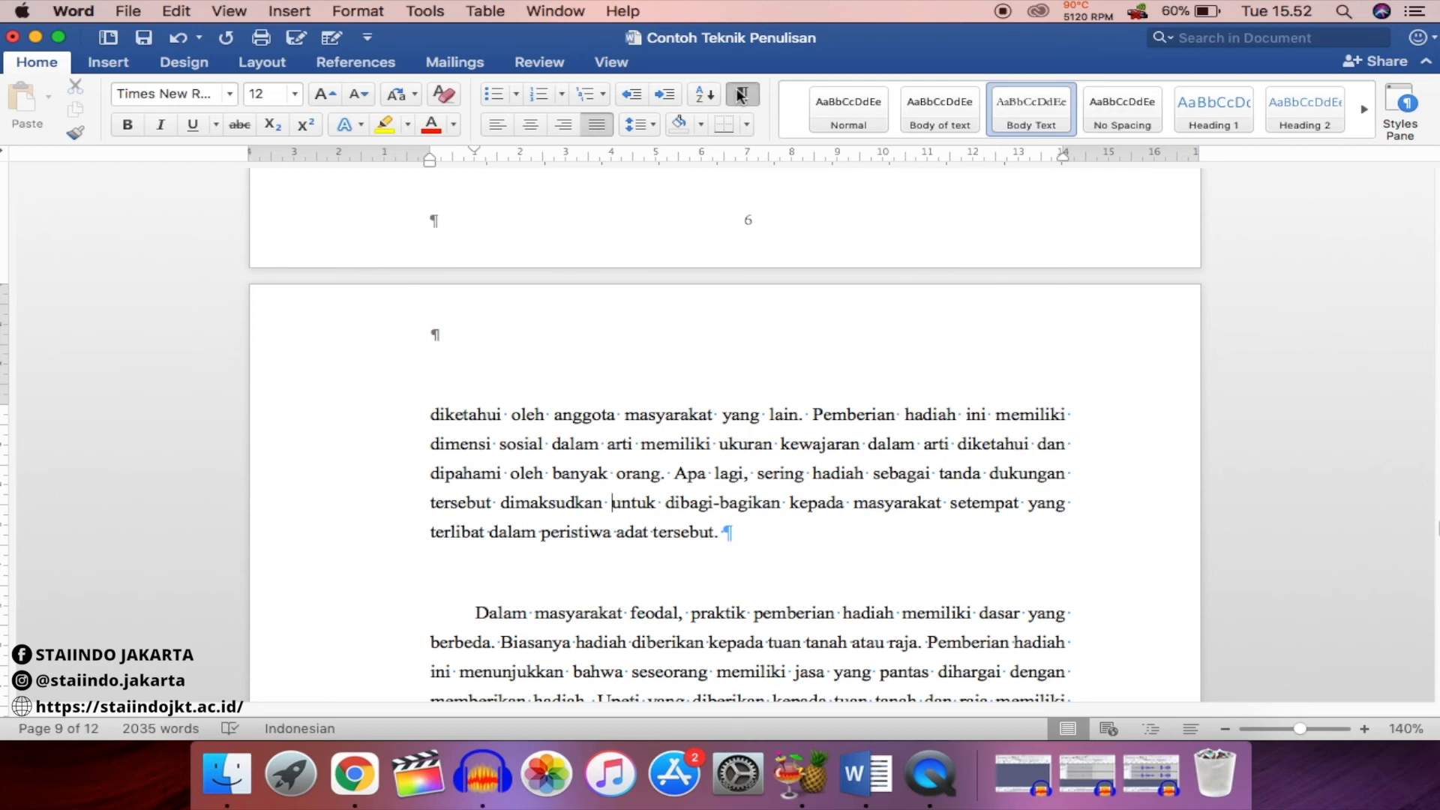
Set the spacing after the paragraph ending "peristiwa adat tersebut." back to 6 pt
click(289, 67)
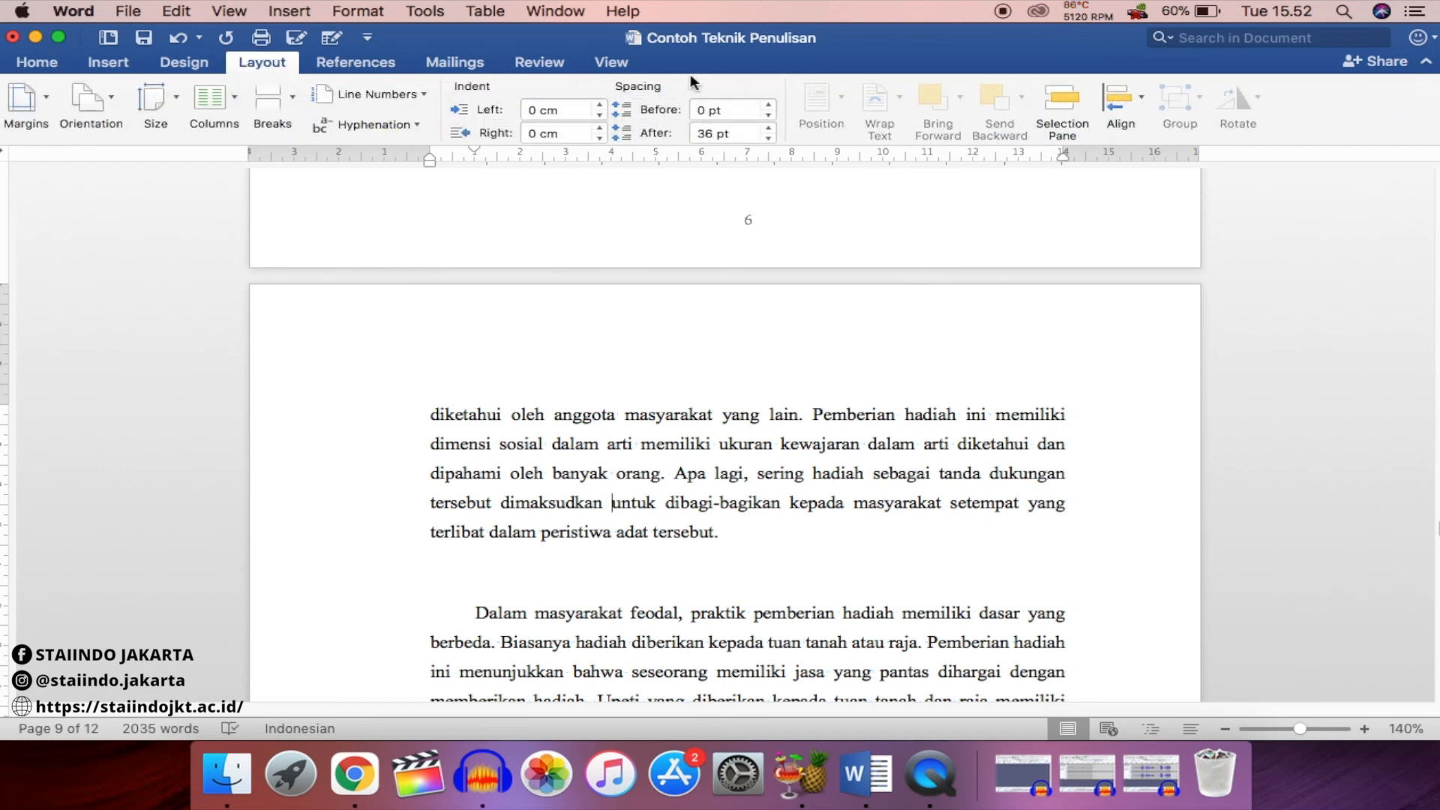
click(769, 138)
click(769, 138)
click(769, 138)
click(768, 138)
click(769, 138)
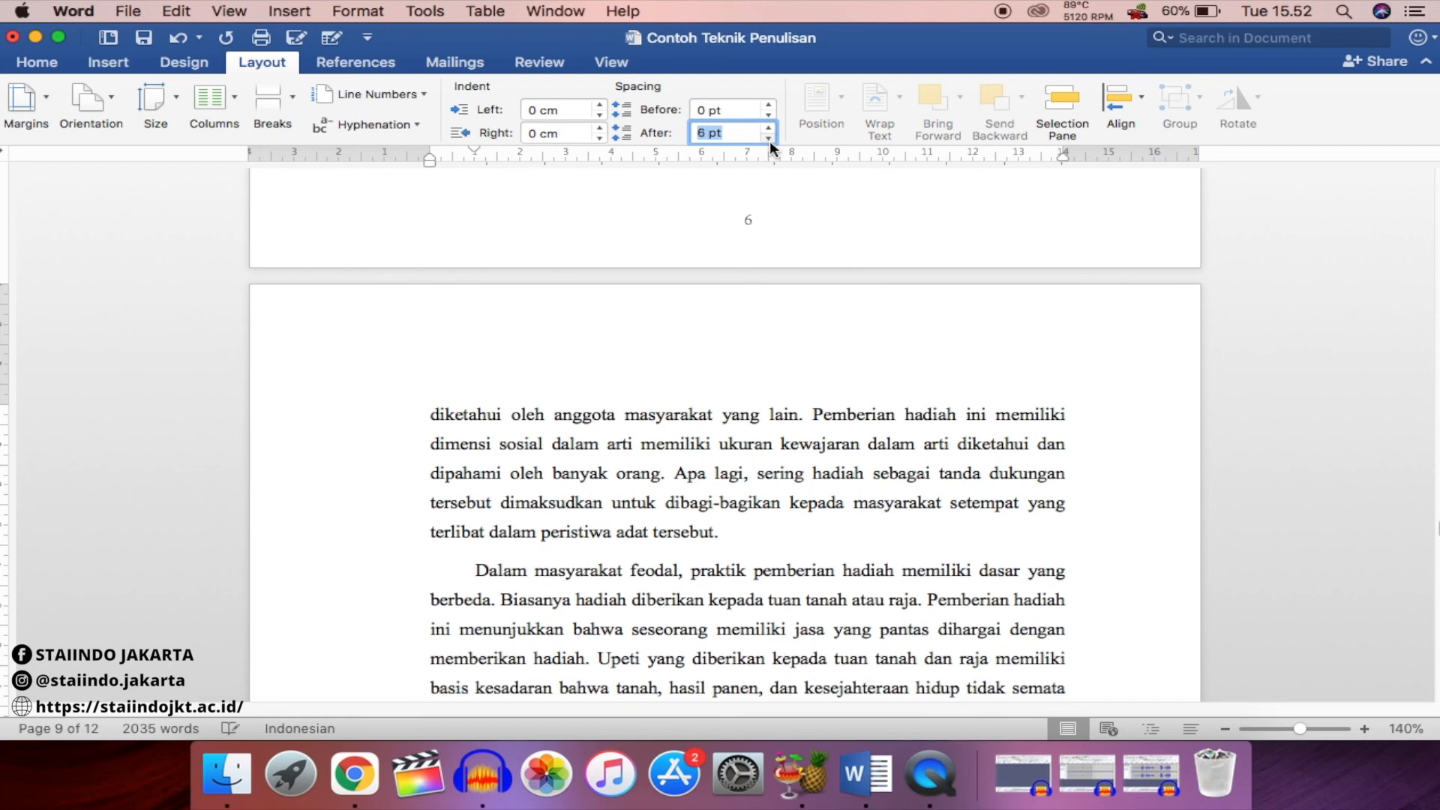
click(657, 440)
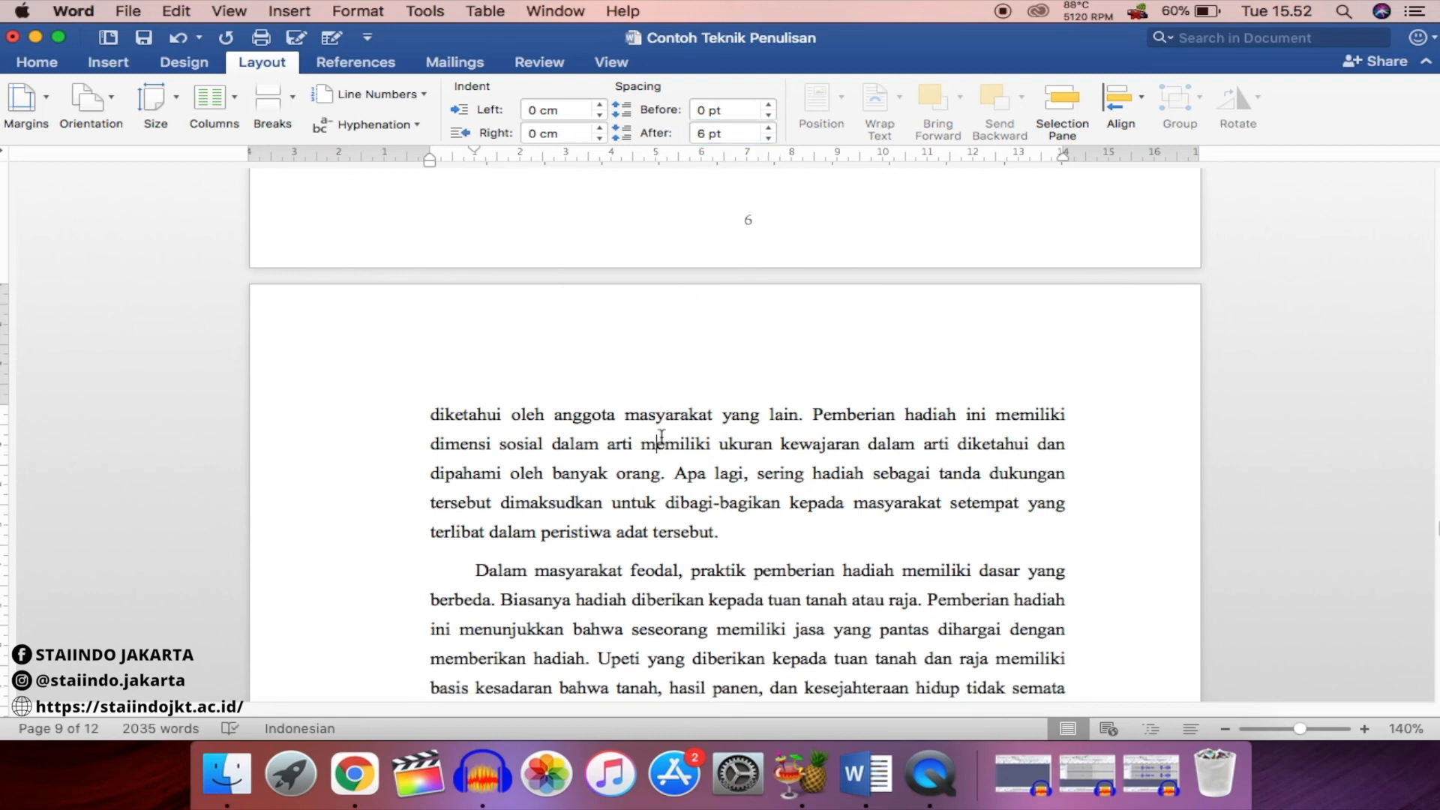
Compare the spacing of the three Gratifikasi list items and open the paragraph settings of "Gratifikasi dan konflik kepentingan"
scroll(660, 435, down, 2)
scroll(661, 435, down, 2)
scroll(661, 435, up, 15)
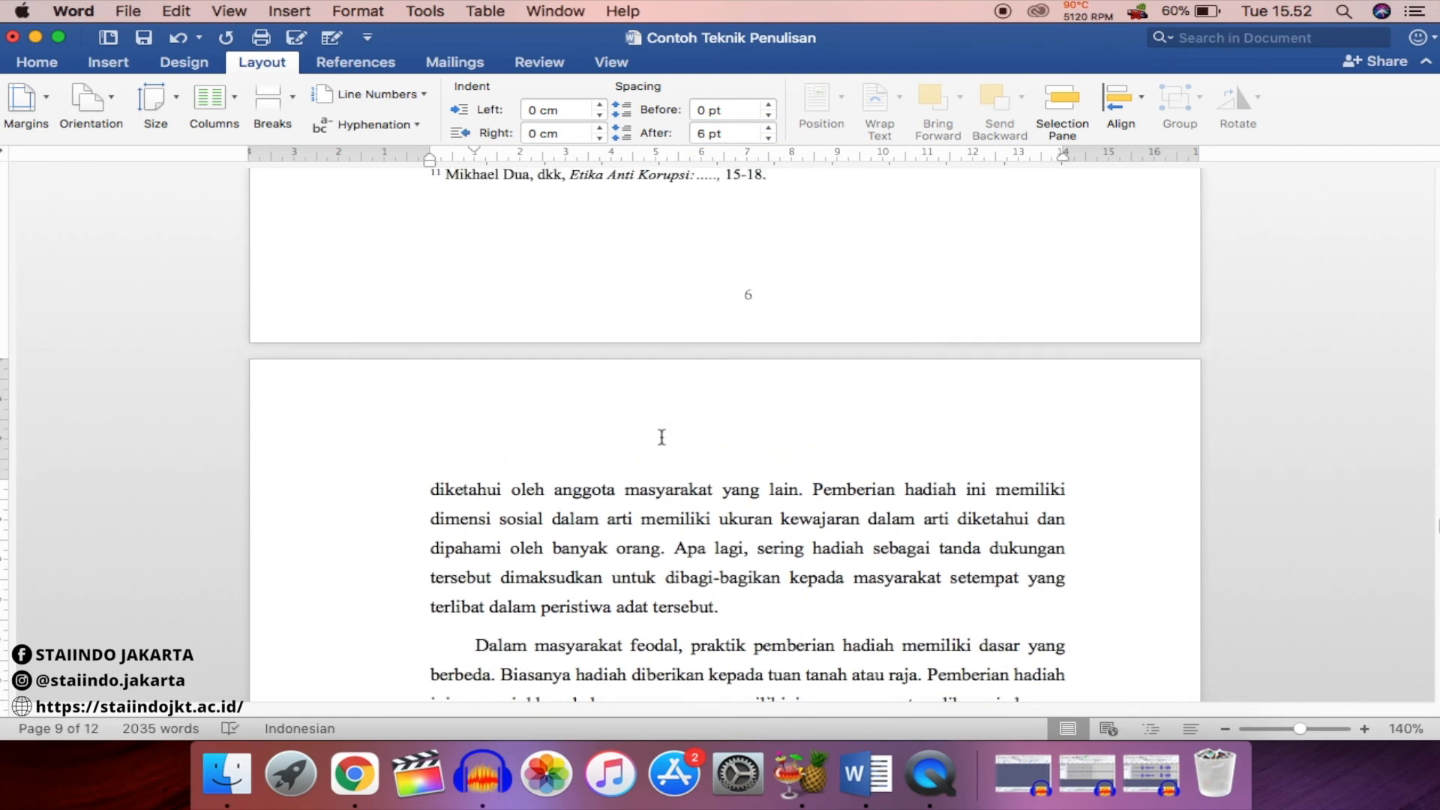
scroll(660, 438, up, 6)
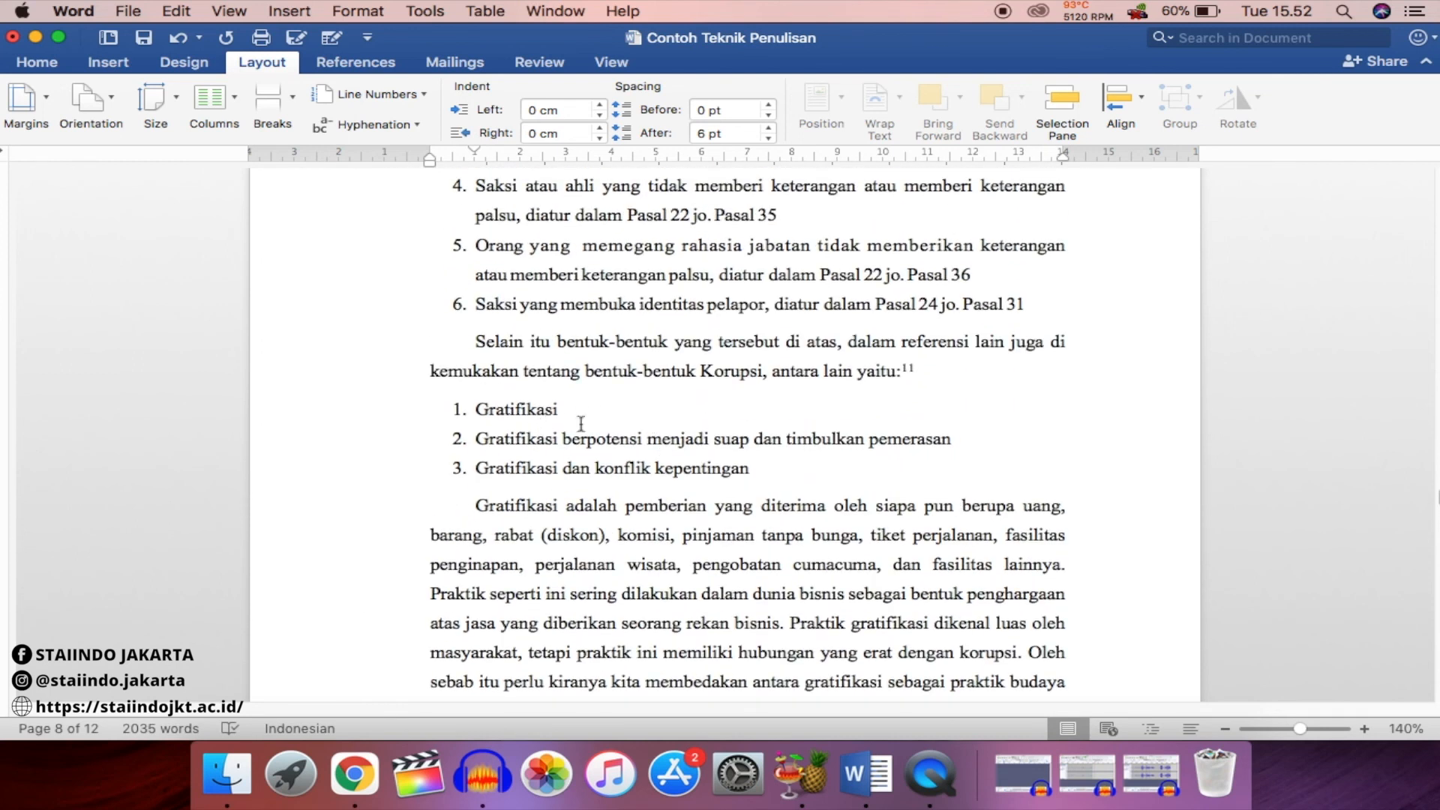
click(497, 409)
click(509, 440)
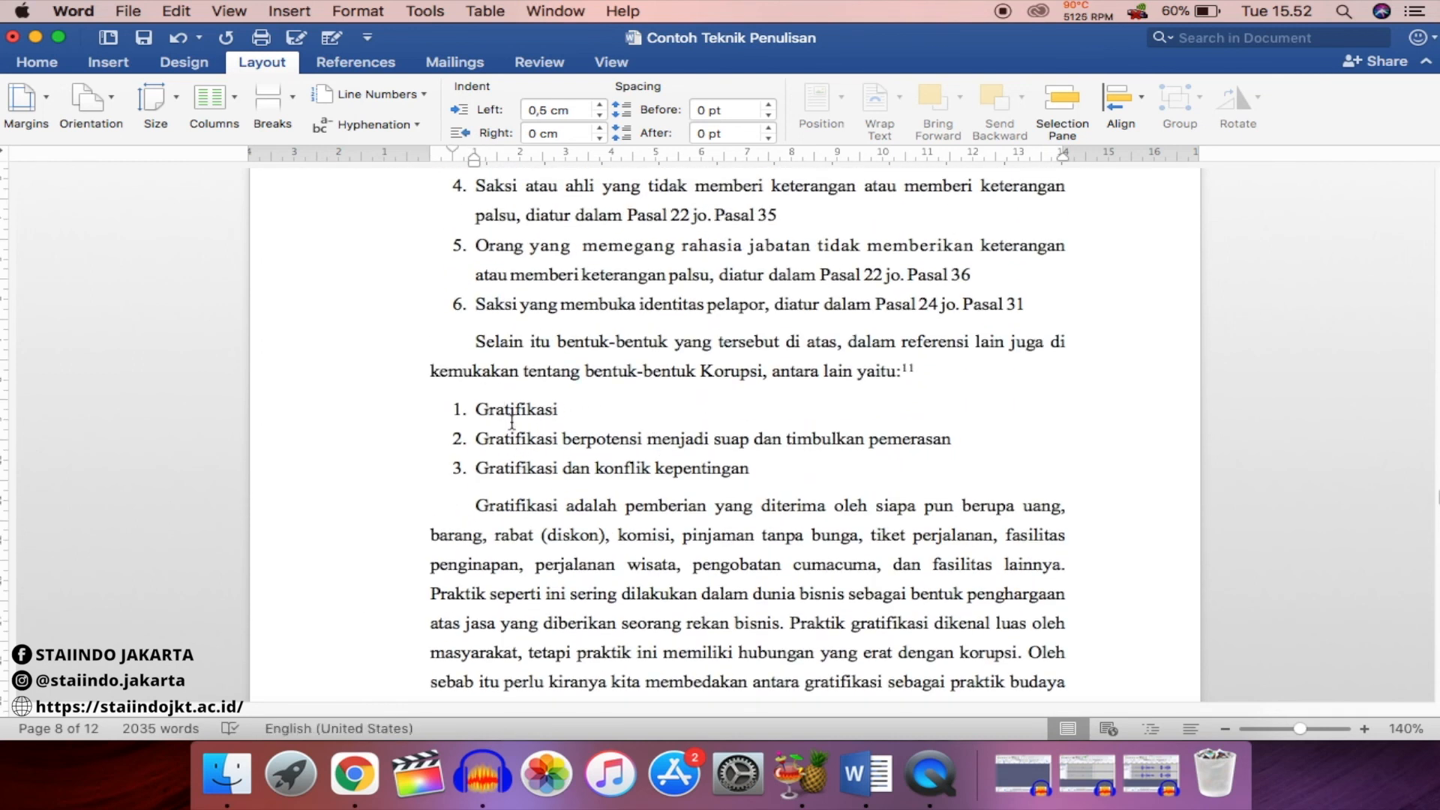
click(527, 469)
click(522, 411)
click(518, 437)
double_click(478, 159)
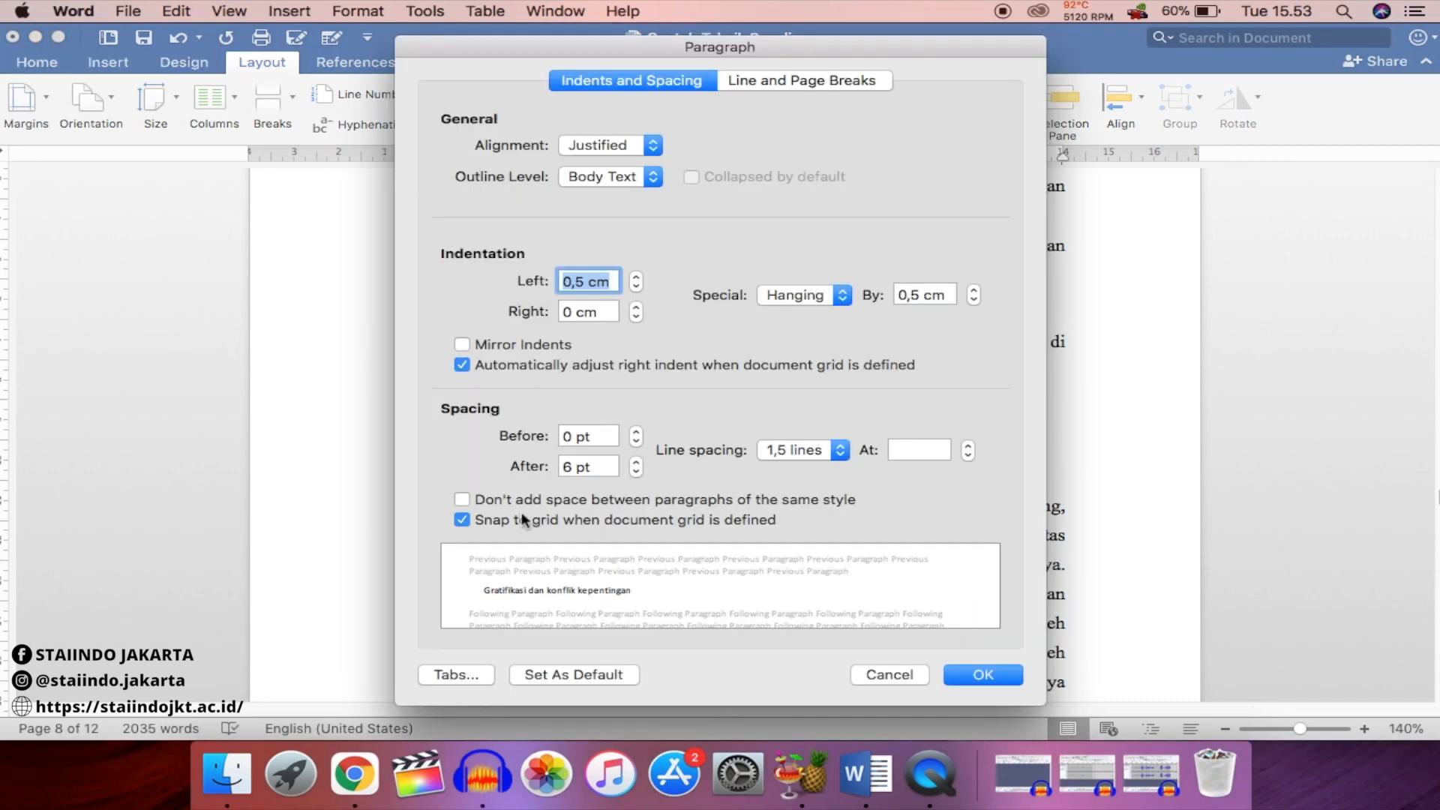